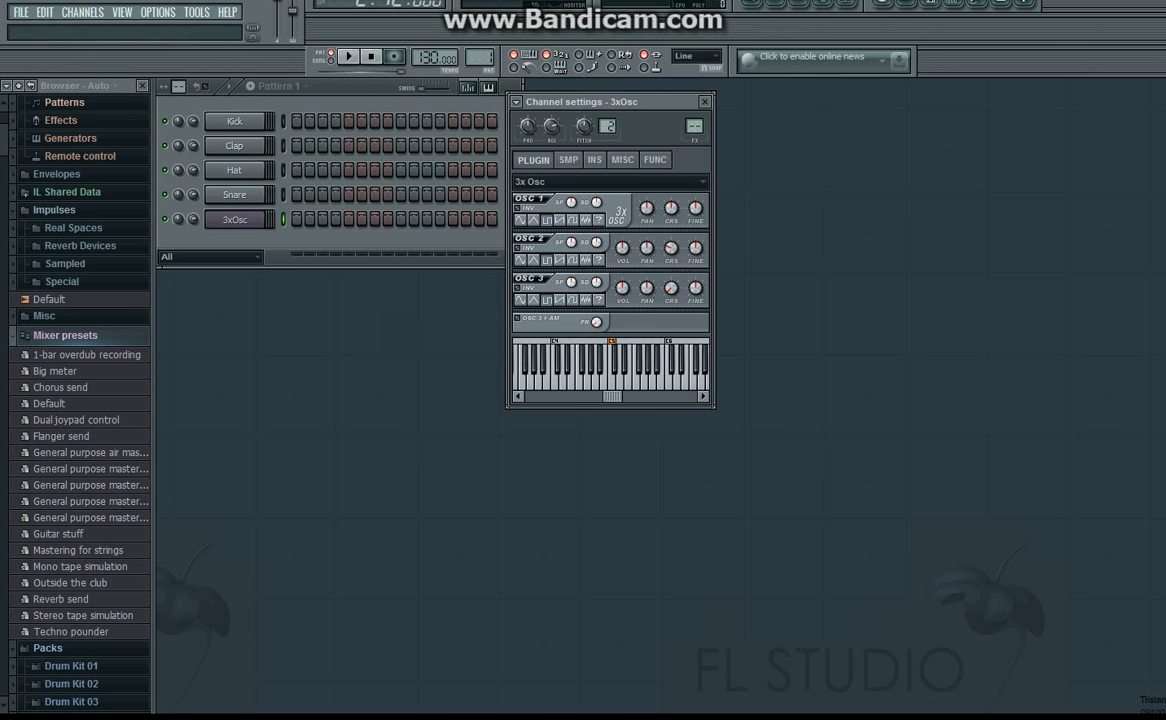
- Set oscillator 2 of the 3xOsc to the sine waveform and audition the sound with a few notes
{"action": "left_click", "coordinate": [520, 260]}
{"action": "mouse_move", "coordinate": [612, 379]}
{"action": "left_mouse_down"}
{"action": "mouse_move", "coordinate": [628, 379]}
{"action": "mouse_move", "coordinate": [614, 379]}
{"action": "left_mouse_up"}
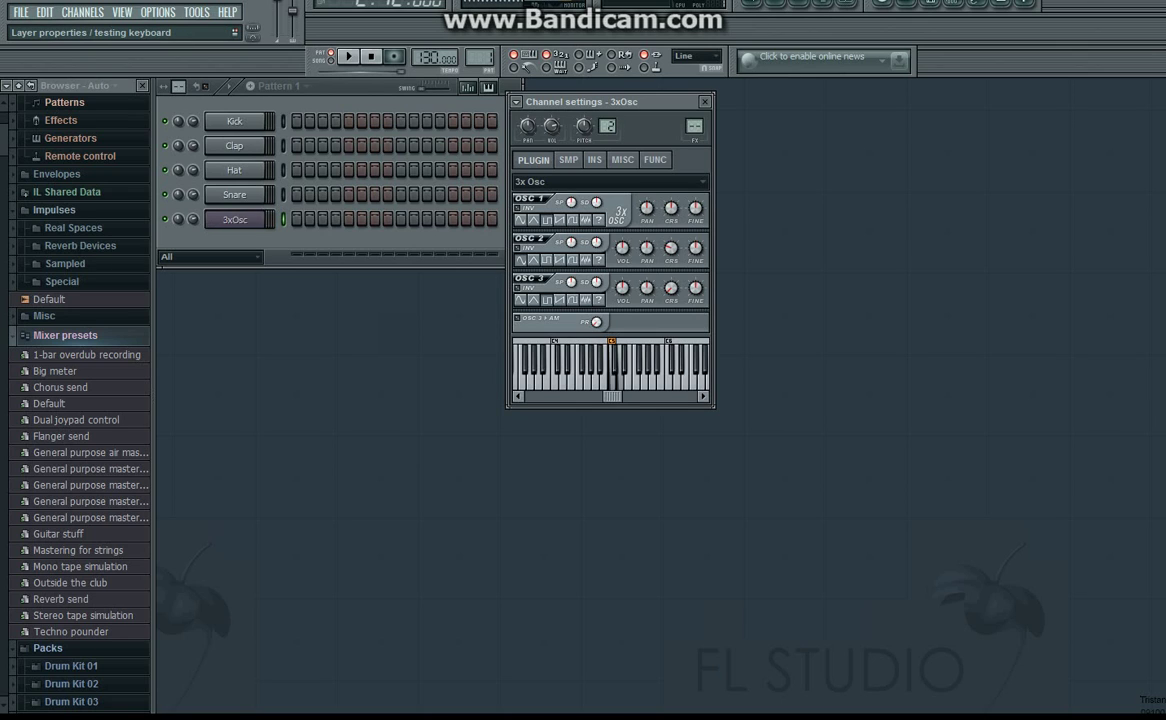
{"action": "key", "text": "z"}
{"action": "key", "text": "x"}
{"action": "key", "text": "c"}
{"action": "key", "text": "v"}
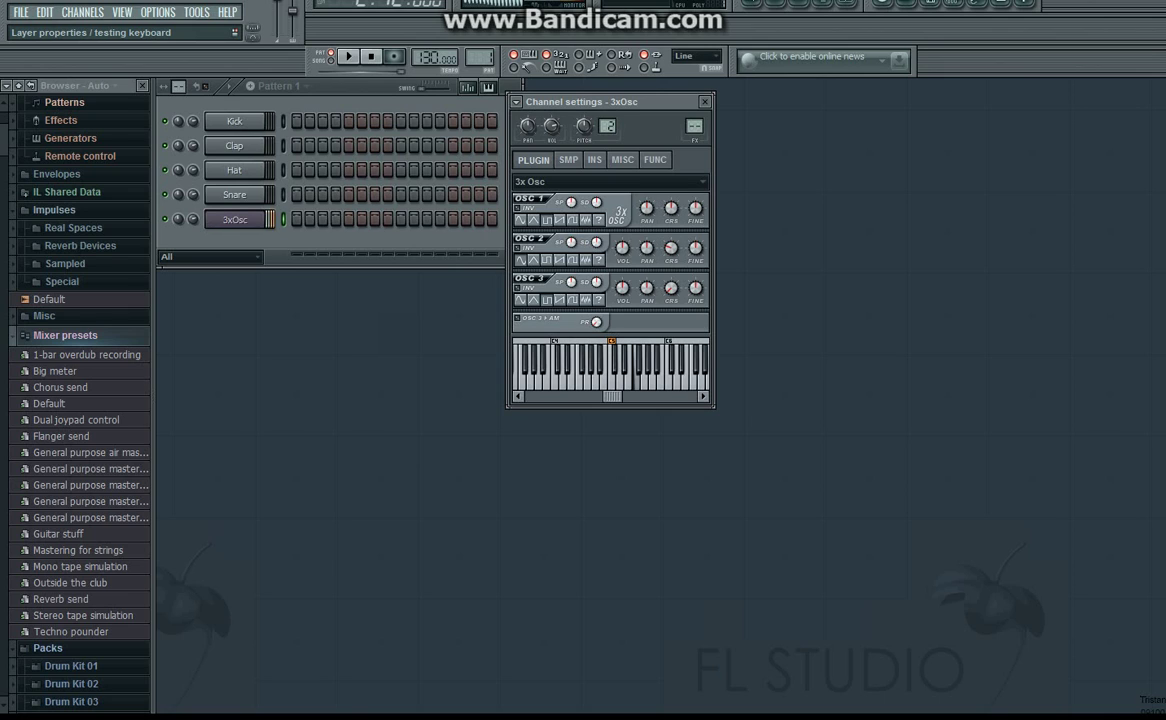
{"action": "key", "text": "c"}
{"action": "key", "text": "x"}
{"action": "key", "text": "z"}
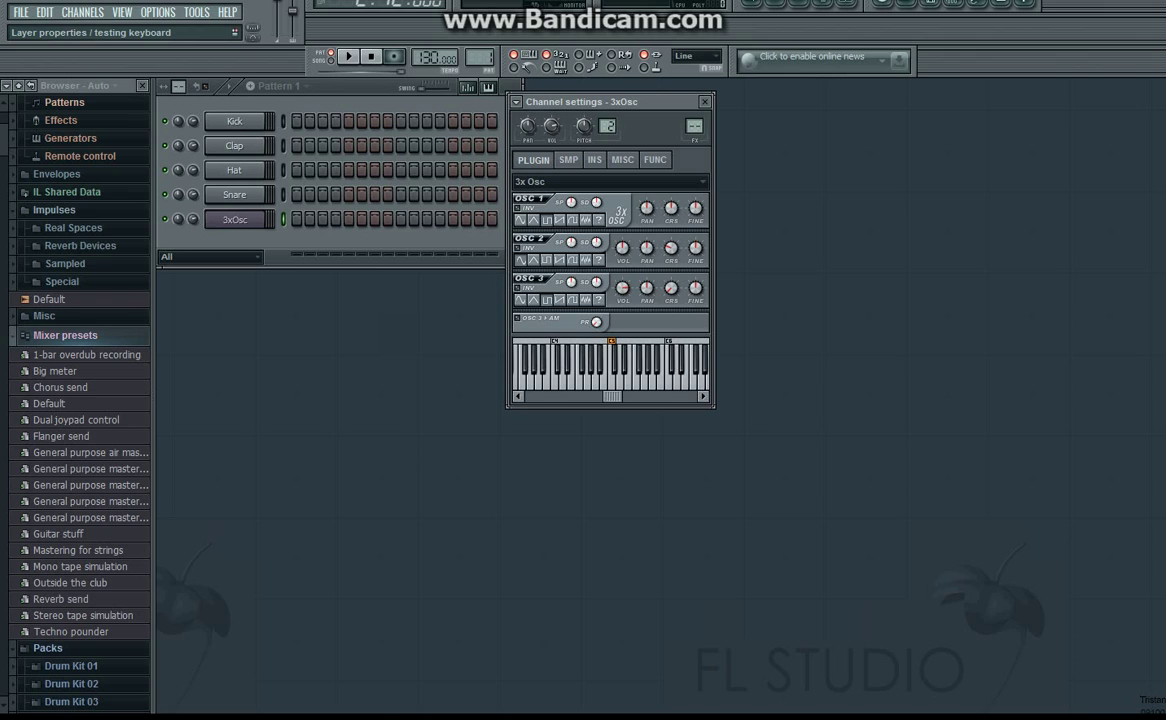
{"action": "mouse_move", "coordinate": [612, 379]}
{"action": "left_mouse_down"}
{"action": "mouse_move", "coordinate": [628, 379]}
{"action": "mouse_move", "coordinate": [612, 379]}
{"action": "left_mouse_up"}
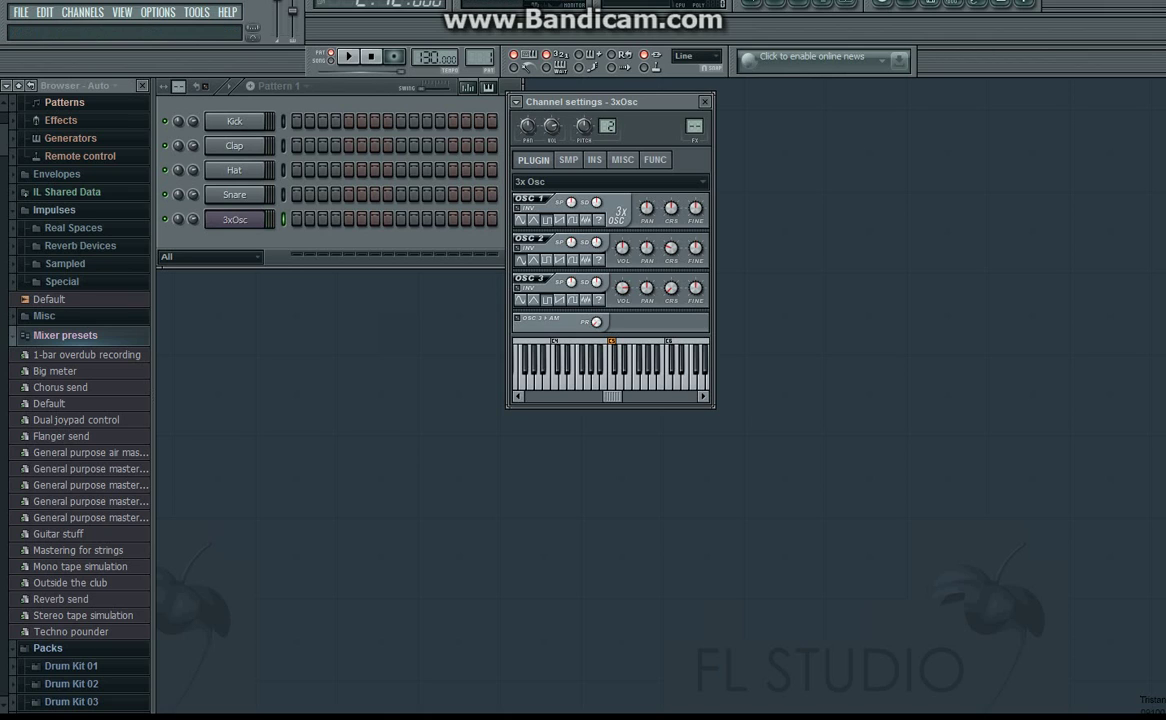
- Adjust oscillator 2's volume while auditioning the sound, and close the 3xOsc channel settings
{"action": "left_click_drag", "start_coordinate": [622, 248], "coordinate": [622, 262]}
{"action": "left_click_drag", "start_coordinate": [614, 379], "coordinate": [624, 379]}
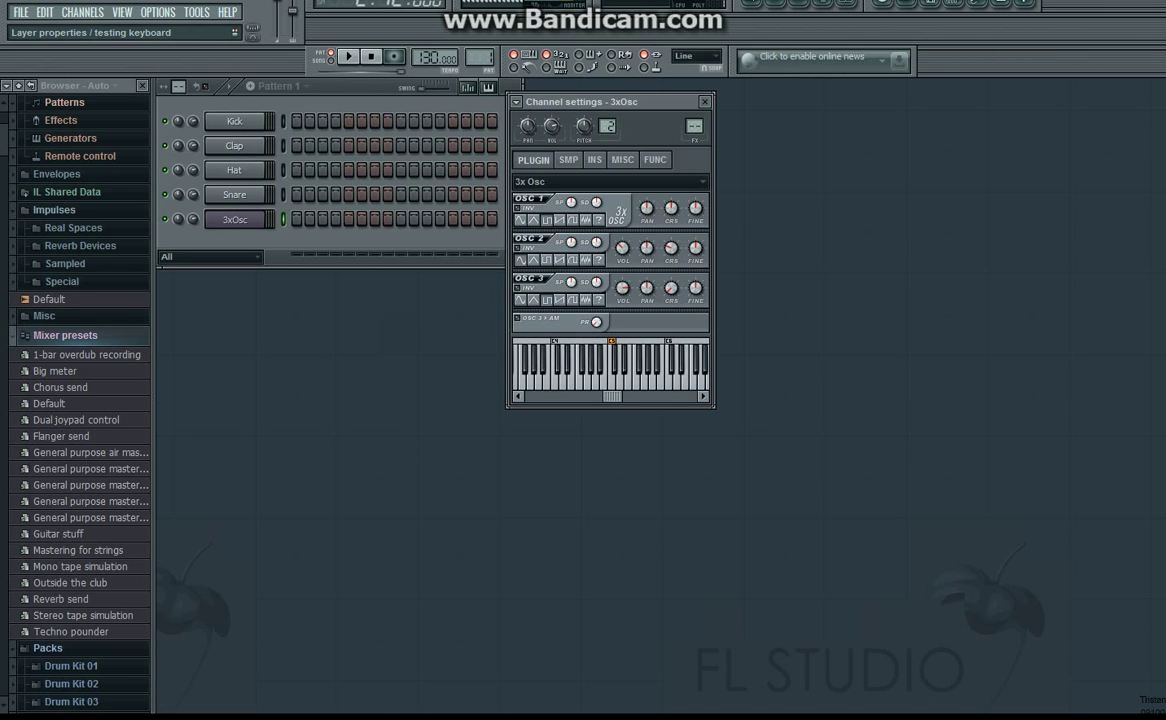
{"action": "left_click_drag", "start_coordinate": [622, 248], "coordinate": [622, 250]}
{"action": "mouse_move", "coordinate": [612, 379]}
{"action": "left_mouse_down"}
{"action": "mouse_move", "coordinate": [630, 379]}
{"action": "mouse_move", "coordinate": [620, 379]}
{"action": "left_mouse_up"}
{"action": "left_click", "coordinate": [705, 101]}
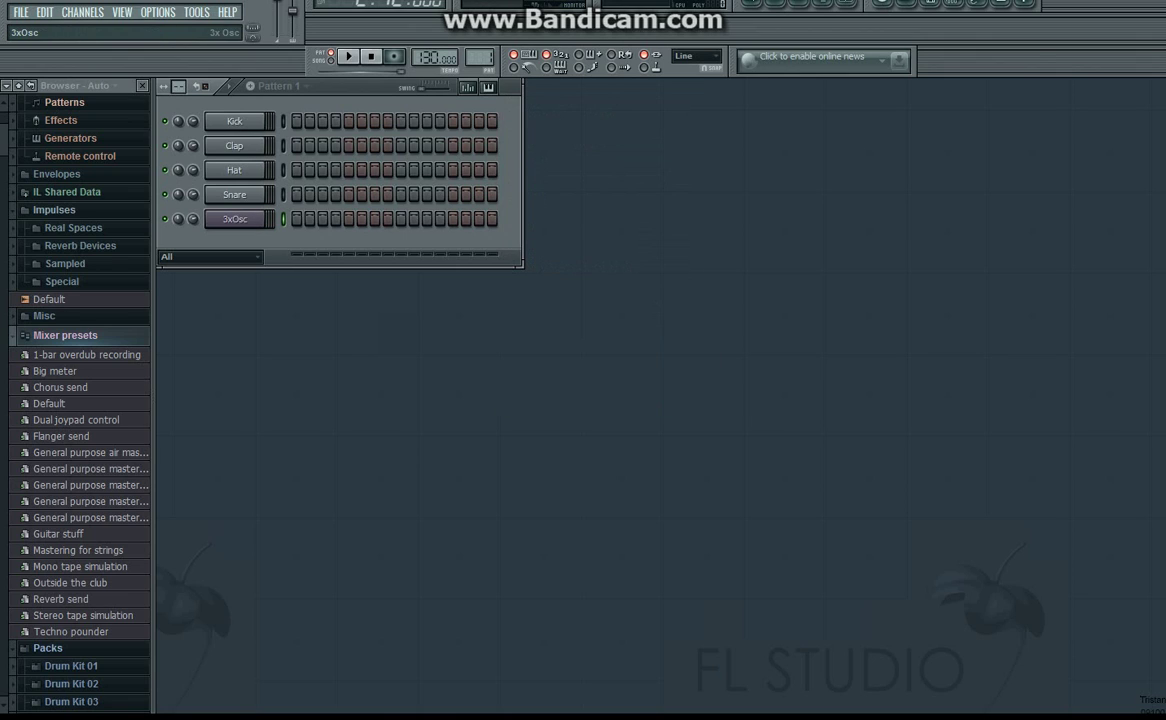
- Open the 3xOsc channel's piano roll and place four E5 notes, one on each beat of bar 1
{"action": "right_click", "coordinate": [252, 219]}
{"action": "left_click", "coordinate": [300, 219]}
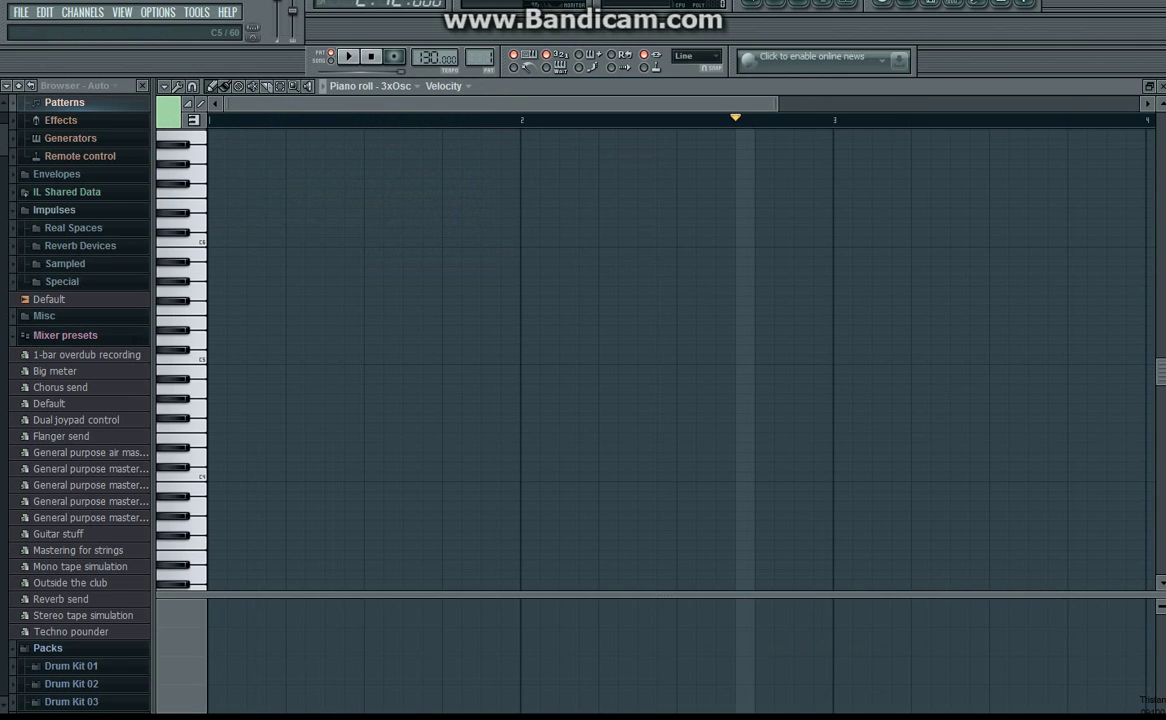
{"action": "key", "text": "space"}
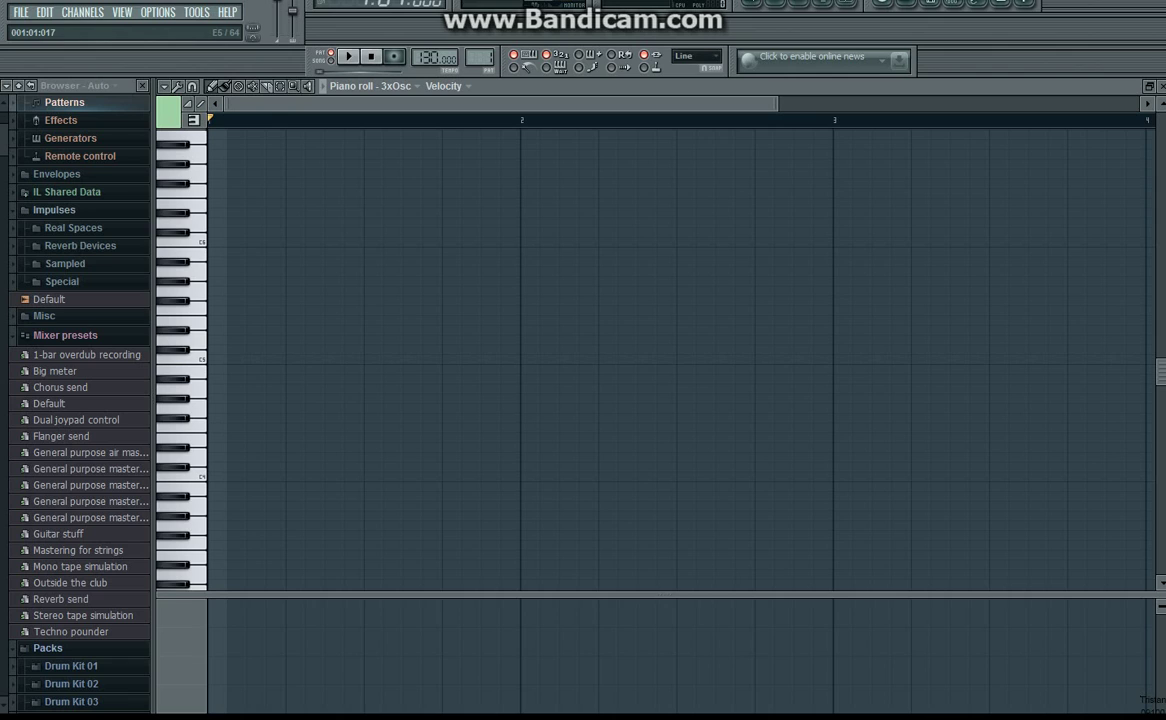
{"action": "left_click", "coordinate": [221, 321]}
{"action": "left_click", "coordinate": [295, 321]}
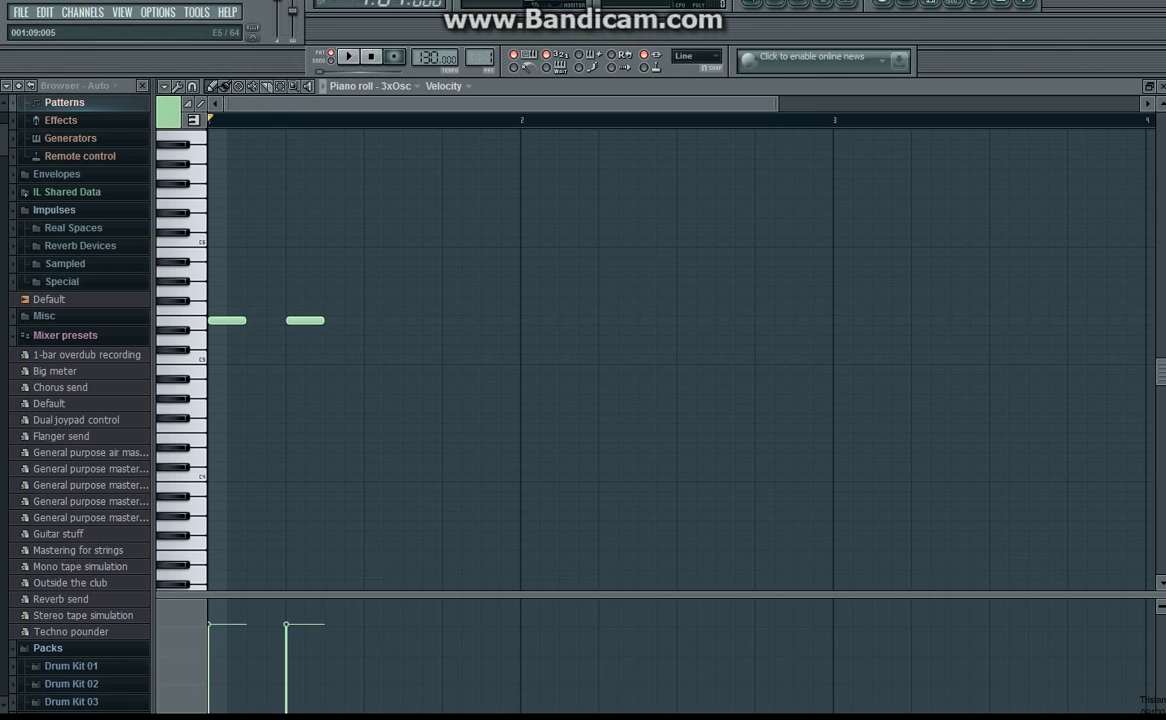
{"action": "left_click", "coordinate": [373, 321]}
{"action": "mouse_move", "coordinate": [451, 321]}
{"action": "left_mouse_down"}
{"action": "mouse_move", "coordinate": [471, 321]}
{"action": "mouse_move", "coordinate": [458, 321]}
{"action": "left_mouse_up"}
- Place four C5 notes, one on each beat of bar 2
{"action": "left_click", "coordinate": [531, 360]}
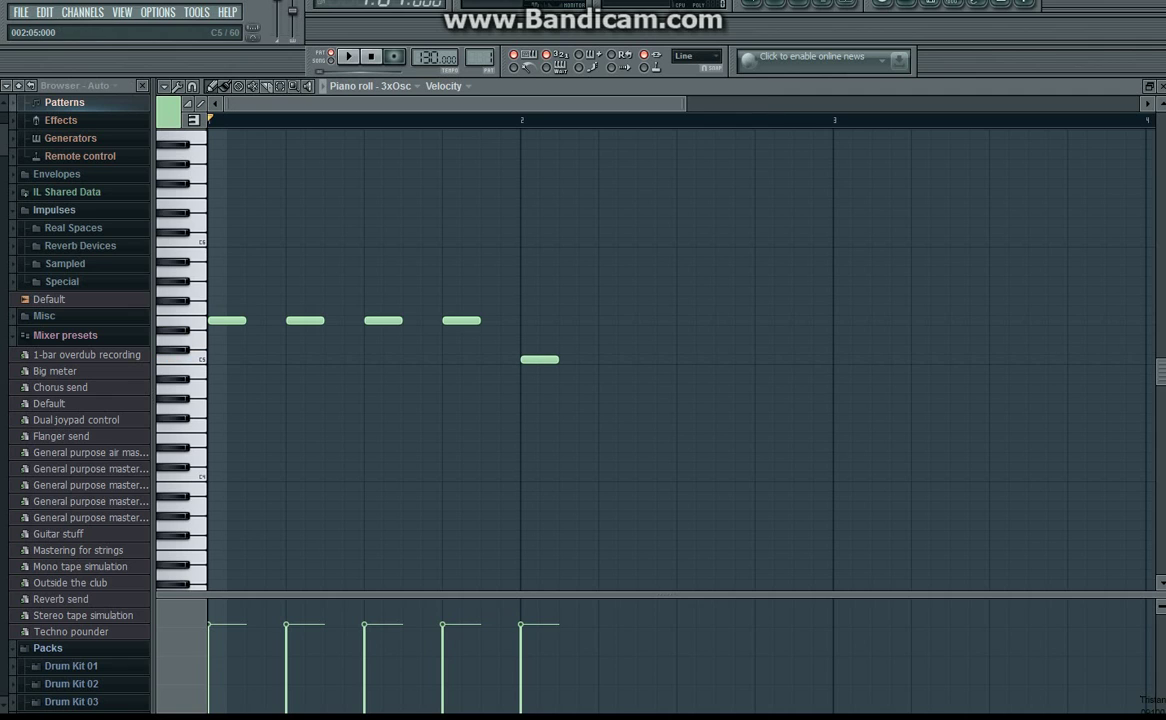
{"action": "left_click", "coordinate": [609, 360]}
{"action": "left_click", "coordinate": [687, 360]}
{"action": "left_click", "coordinate": [765, 360]}
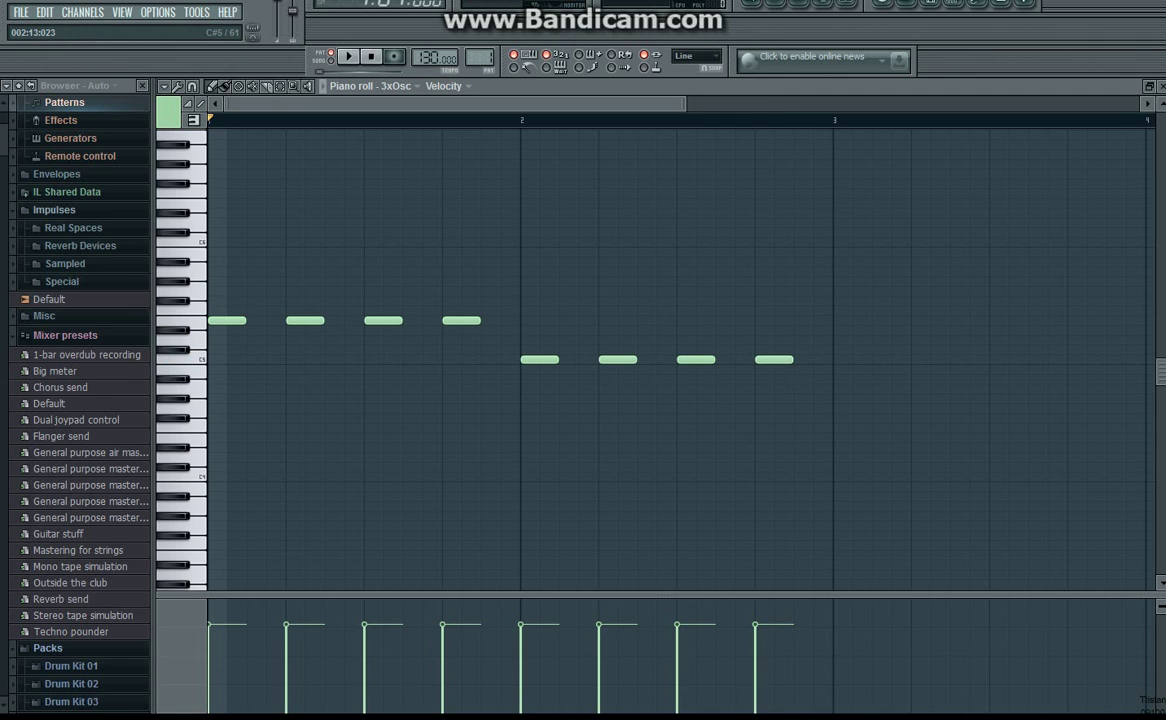
- Place four G5 notes, one on each beat of bar 3
{"action": "scroll", "coordinate": [680, 350], "scroll_direction": "right", "scroll_amount": 4}
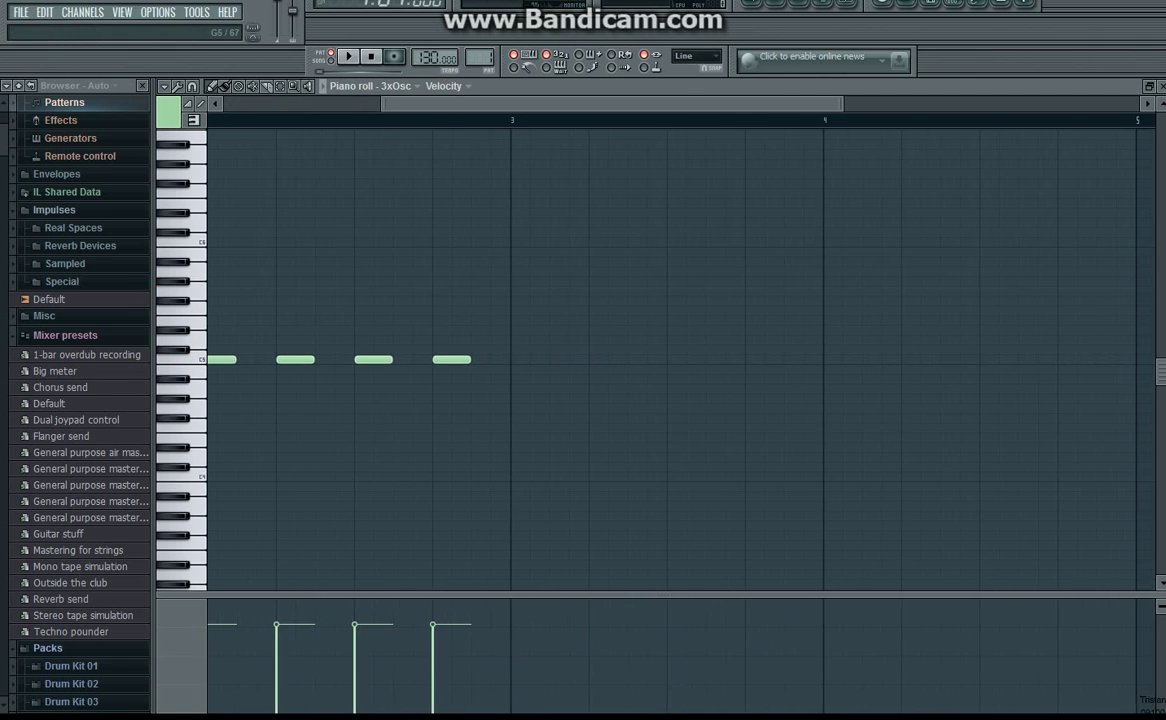
{"action": "left_click", "coordinate": [525, 291]}
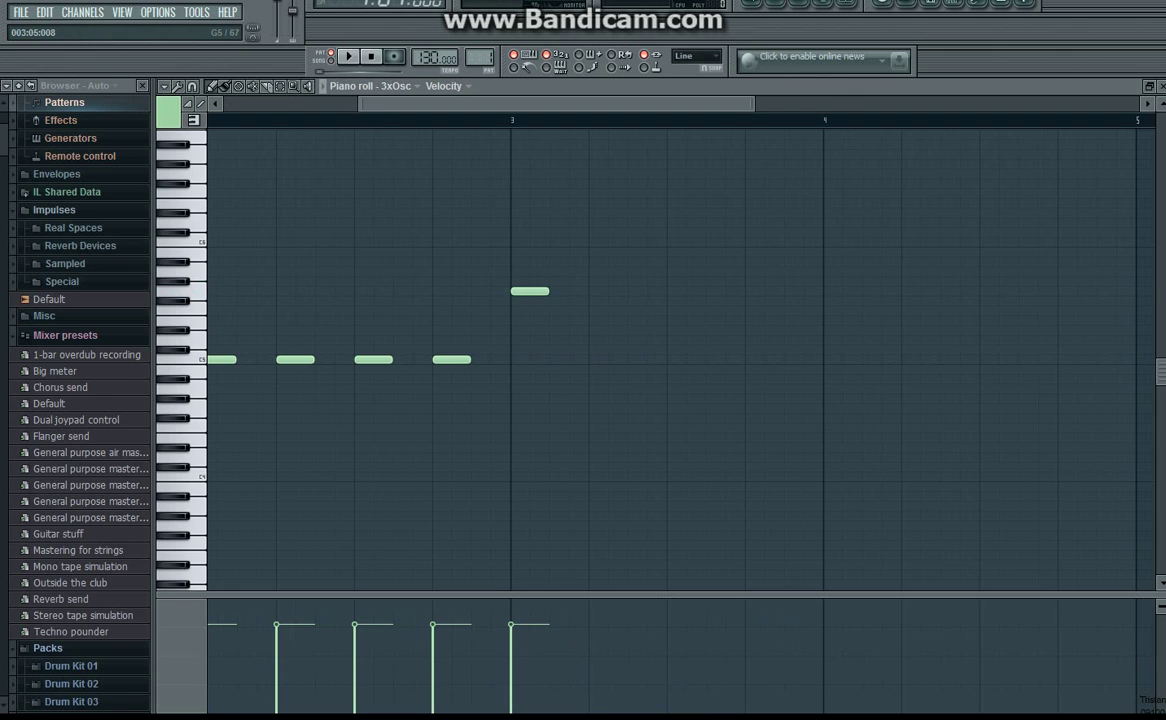
{"action": "left_click", "coordinate": [608, 291]}
{"action": "left_click", "coordinate": [686, 291]}
{"action": "left_click", "coordinate": [764, 291]}
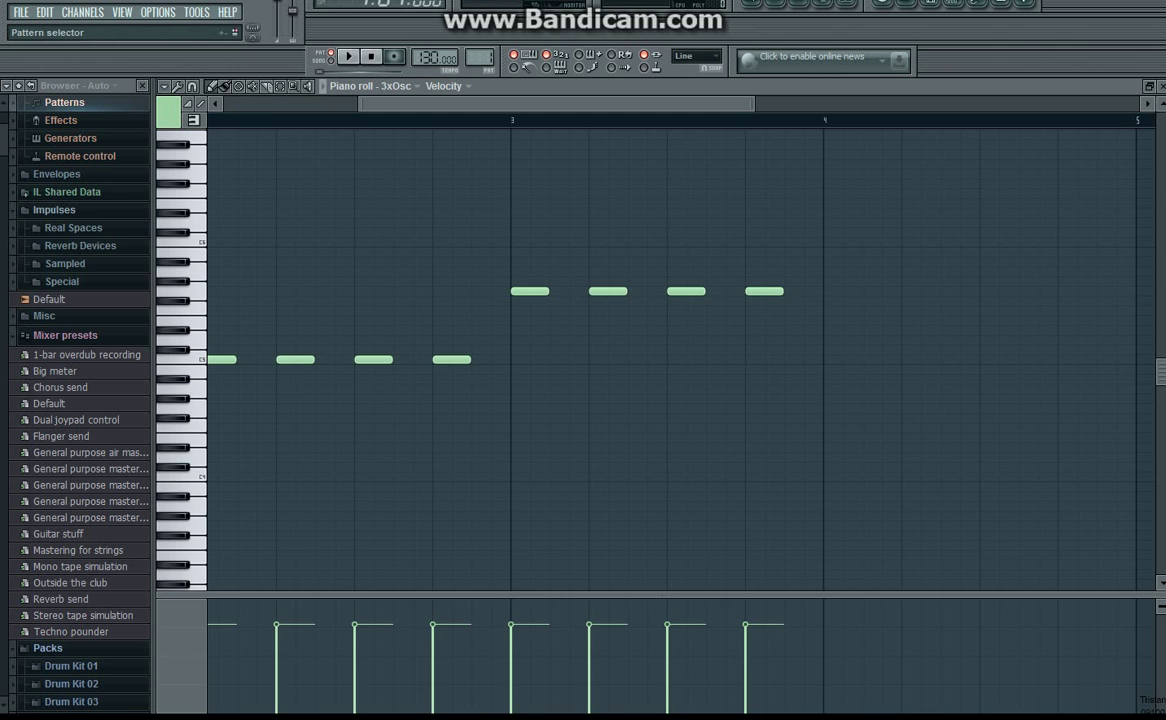
- Place four B4 notes, one on each beat of bar 4, and play the melody back
{"action": "left_click_drag", "start_coordinate": [620, 104], "coordinate": [719, 104]}
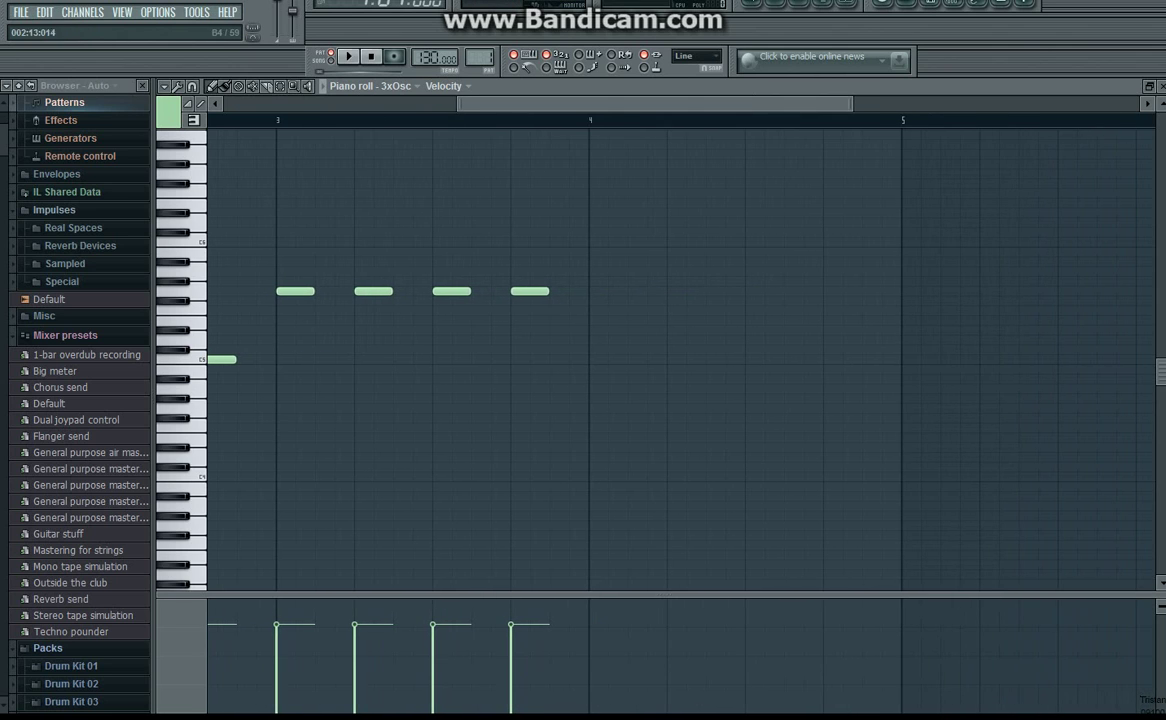
{"action": "left_click", "coordinate": [600, 369]}
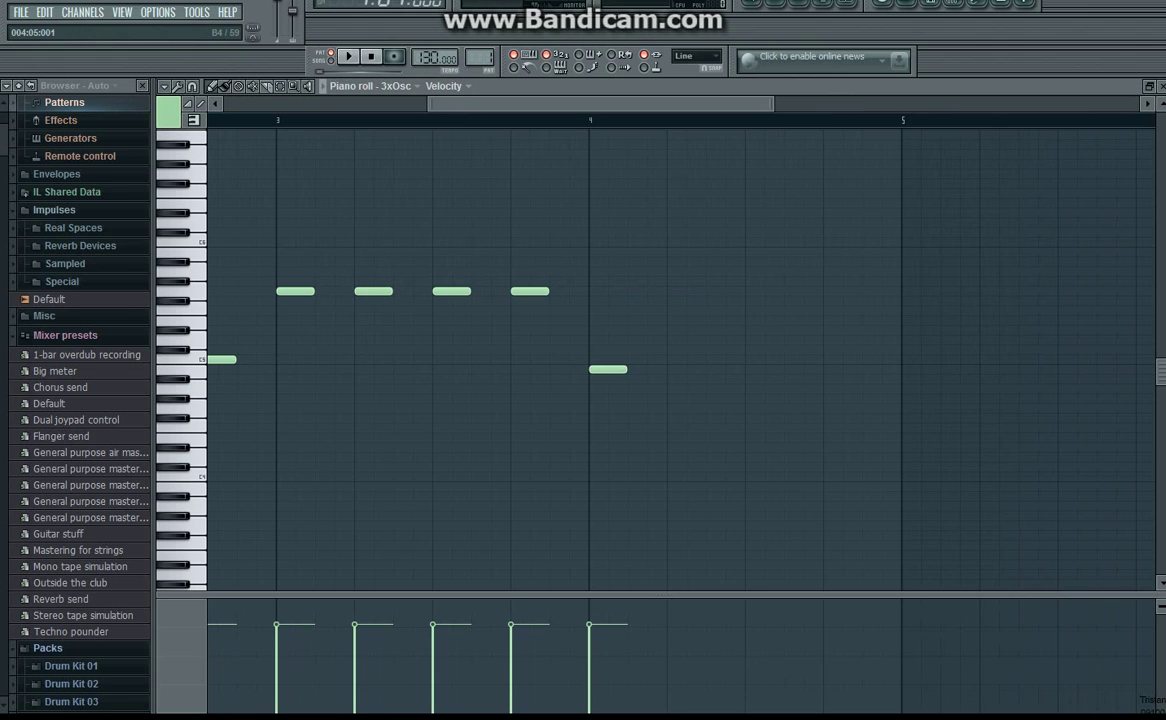
{"action": "left_click", "coordinate": [686, 369]}
{"action": "left_click", "coordinate": [764, 369]}
{"action": "left_click", "coordinate": [842, 369]}
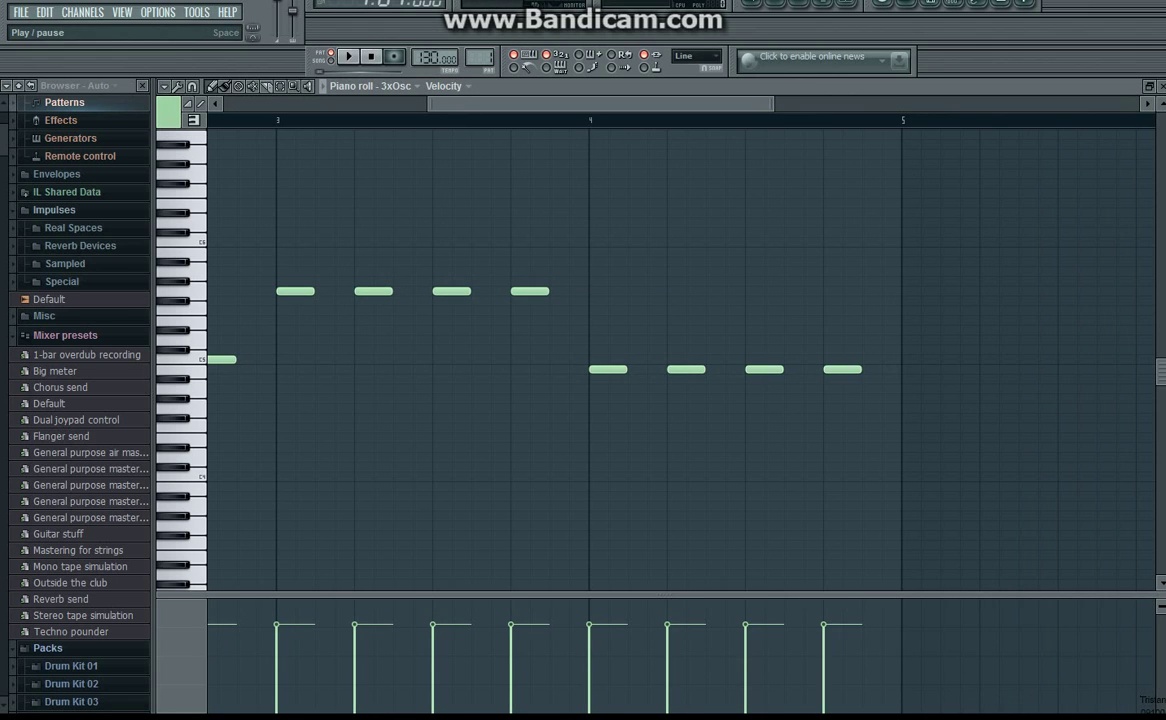
{"action": "left_click", "coordinate": [348, 56]}
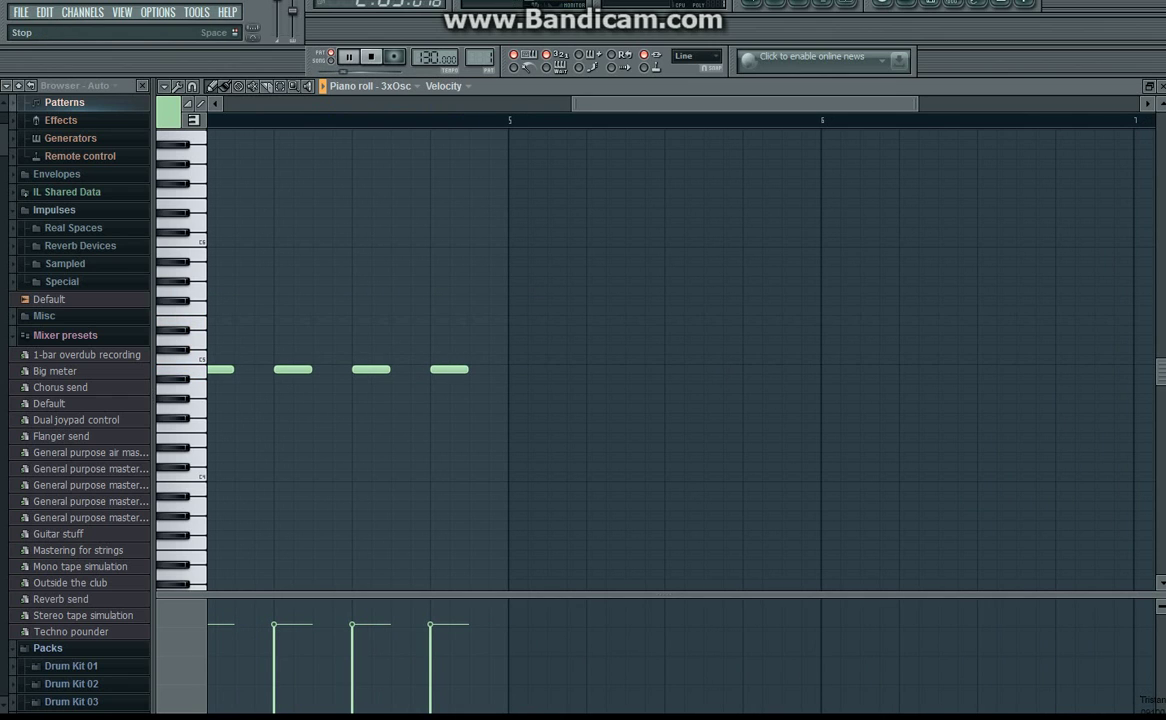
{"action": "key", "text": "space"}
- Switch to Bandicam, check the sound devices in its record settings, and close its windows
{"action": "key", "text": "super"}
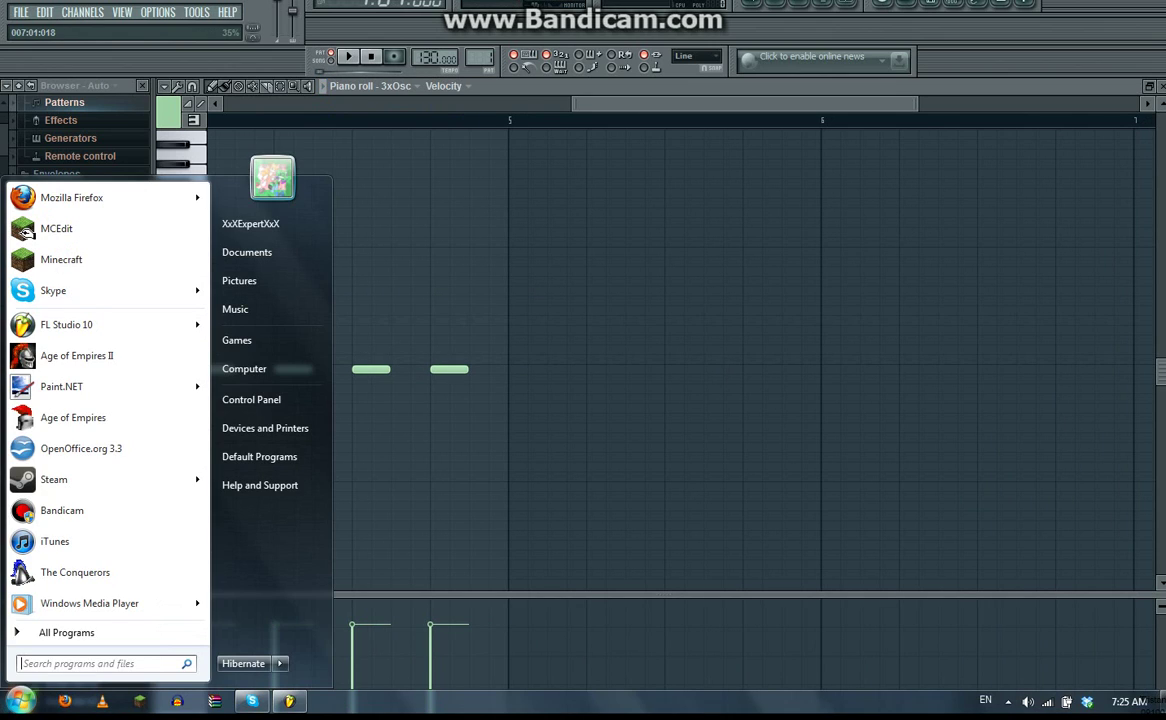
{"action": "left_click", "coordinate": [1008, 702]}
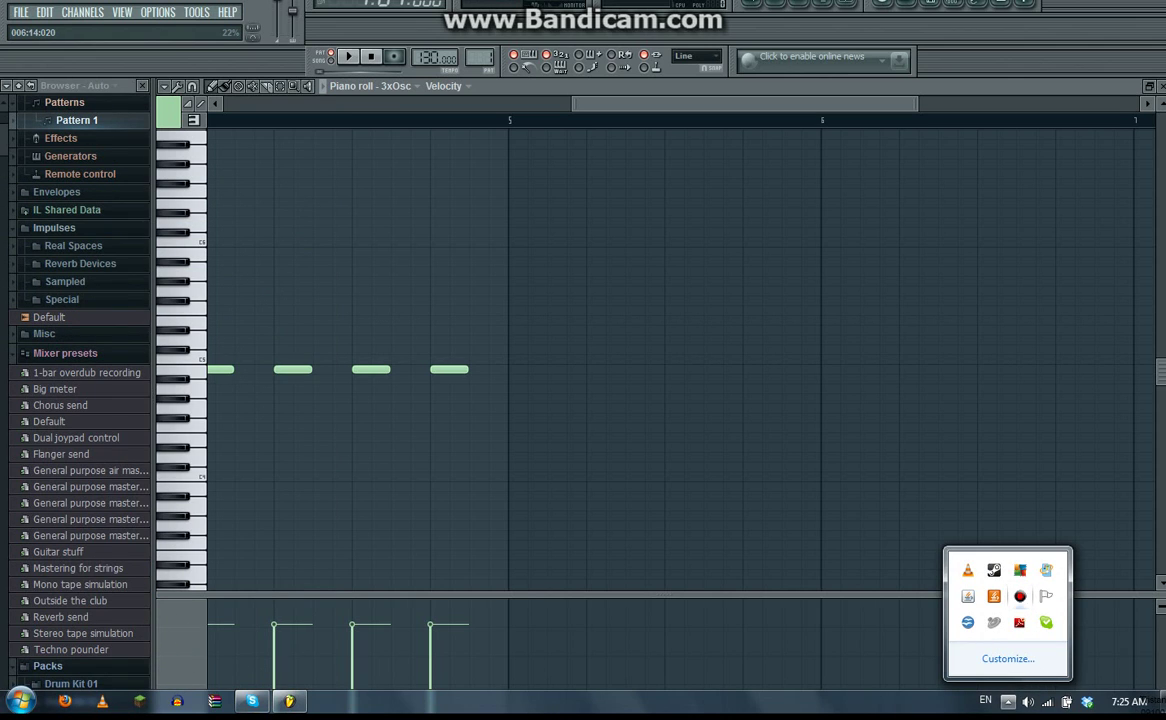
{"action": "left_click", "coordinate": [1020, 597]}
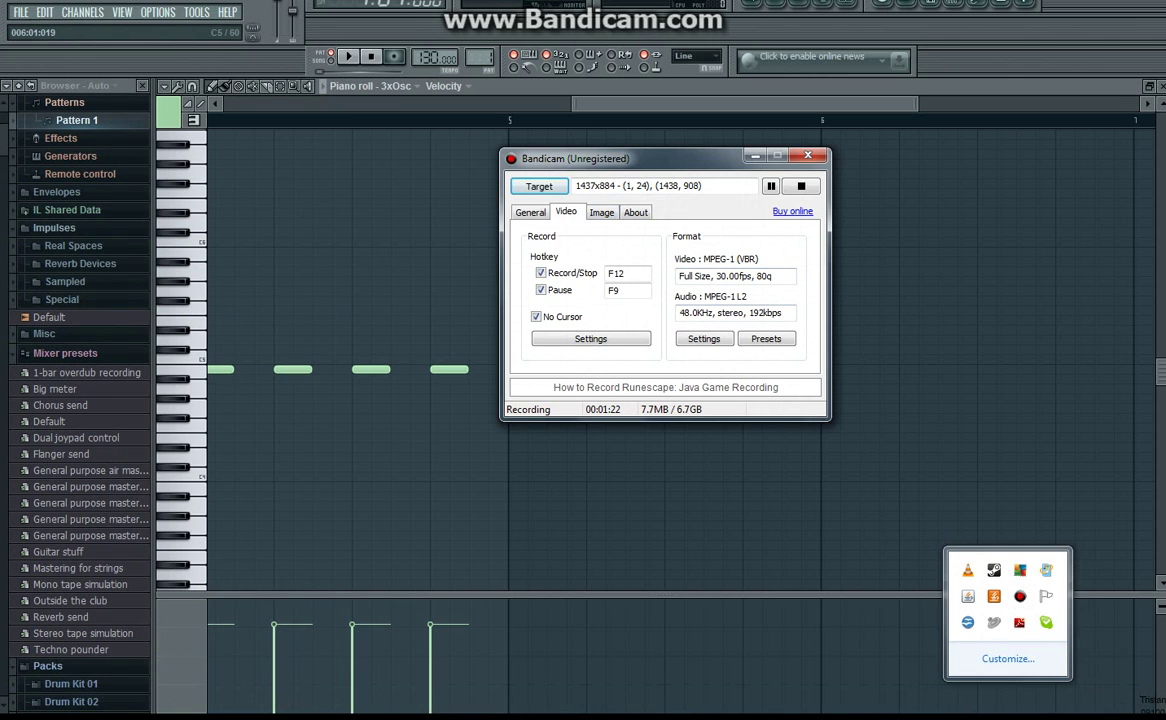
{"action": "left_click", "coordinate": [591, 339]}
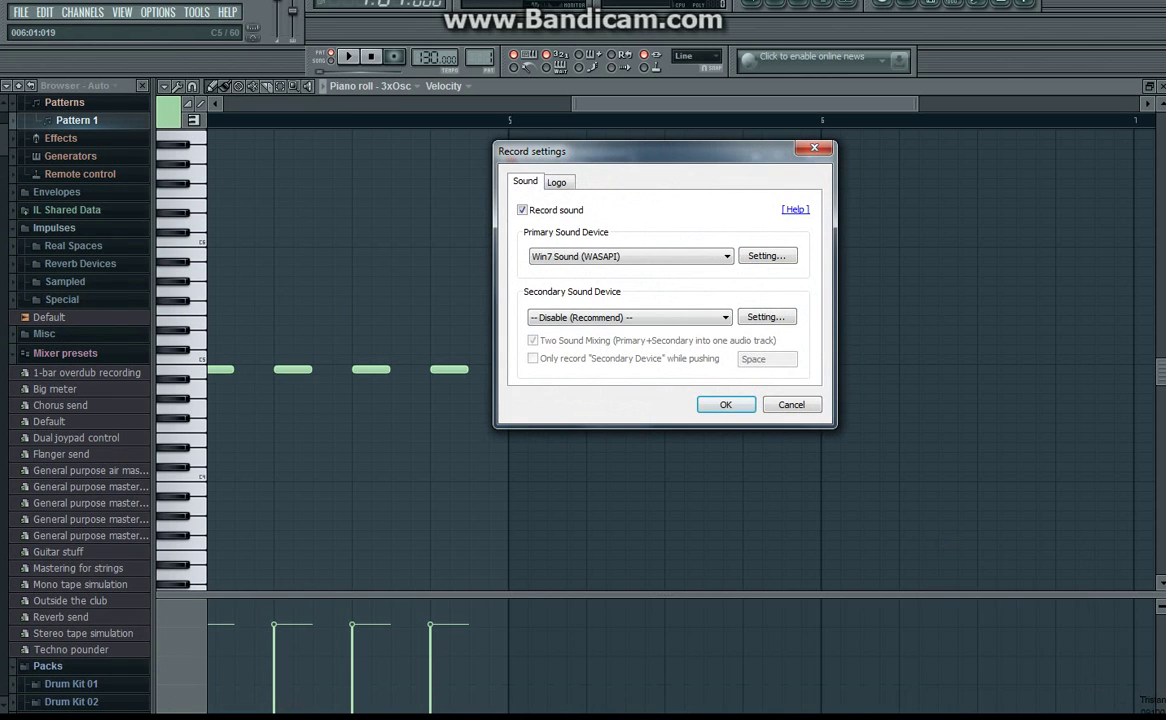
{"action": "left_click", "coordinate": [814, 148]}
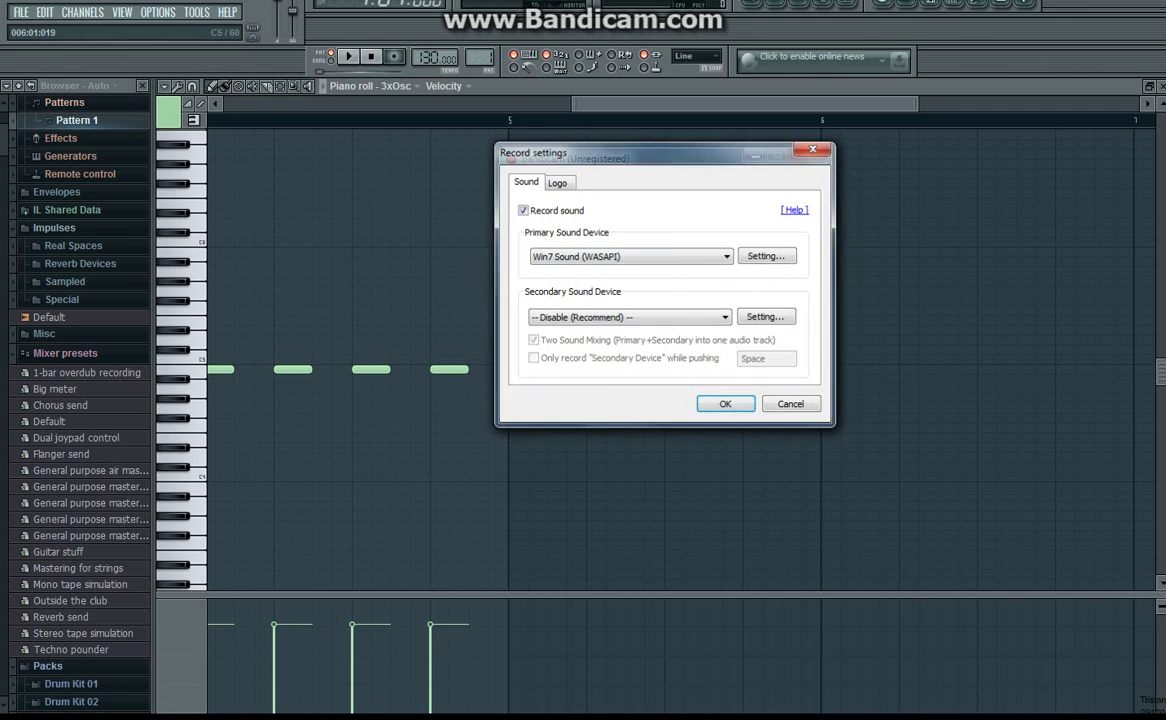
{"action": "left_click", "coordinate": [750, 149]}
- Duplicate the four-bar melody after bar 4 and shift the copied notes half a beat earlier
{"action": "left_click_drag", "start_coordinate": [694, 104], "coordinate": [606, 104]}
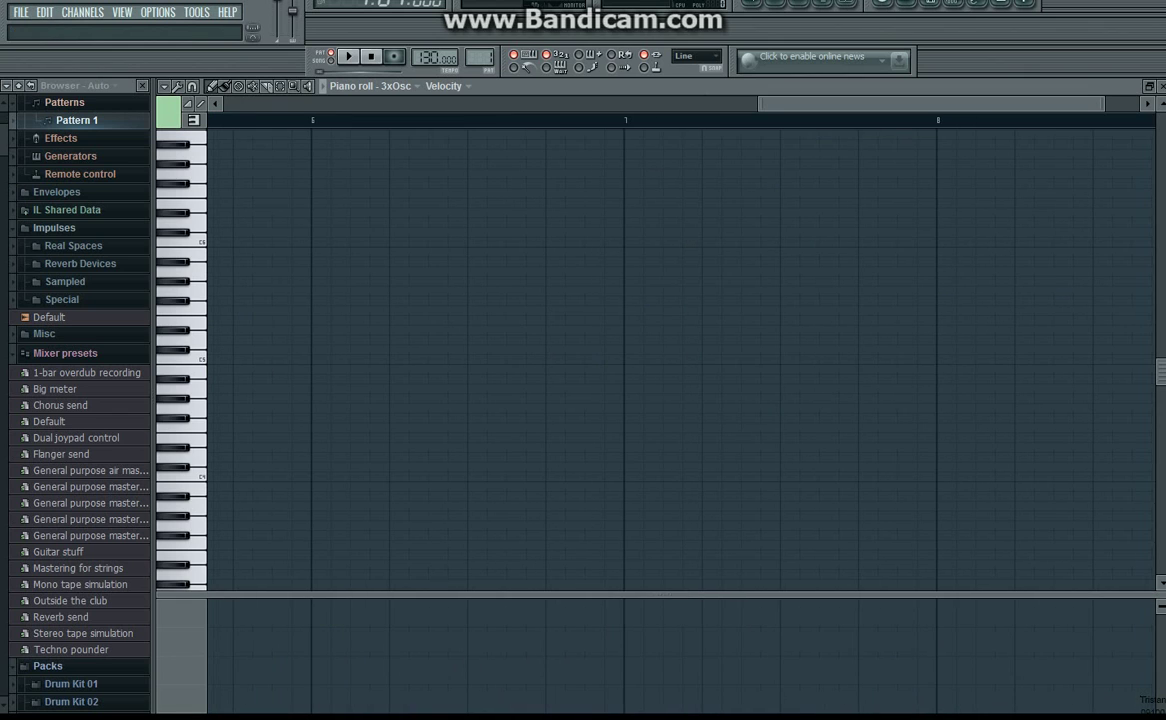
{"action": "left_click_drag", "start_coordinate": [790, 104], "coordinate": [240, 104]}
{"action": "key", "text": "ctrl+a"}
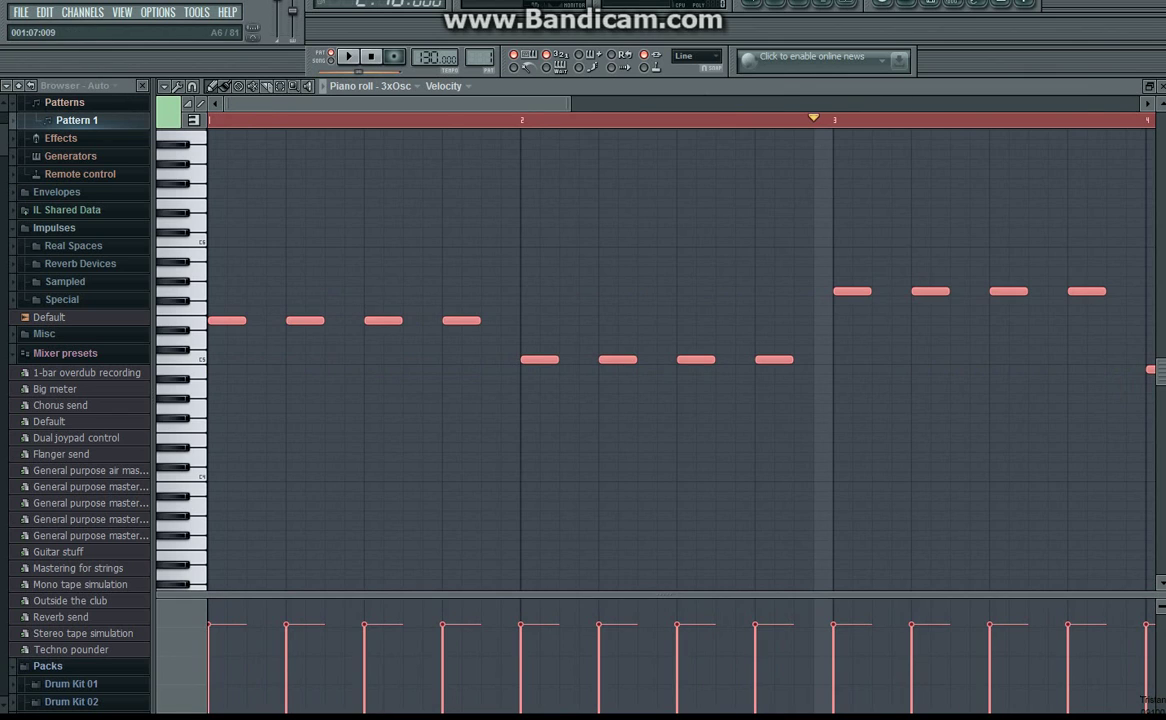
{"action": "left_click_drag", "start_coordinate": [407, 104], "coordinate": [693, 104]}
{"action": "left_click_drag", "start_coordinate": [693, 330], "coordinate": [401, 370]}
{"action": "key", "text": "ctrl+b"}
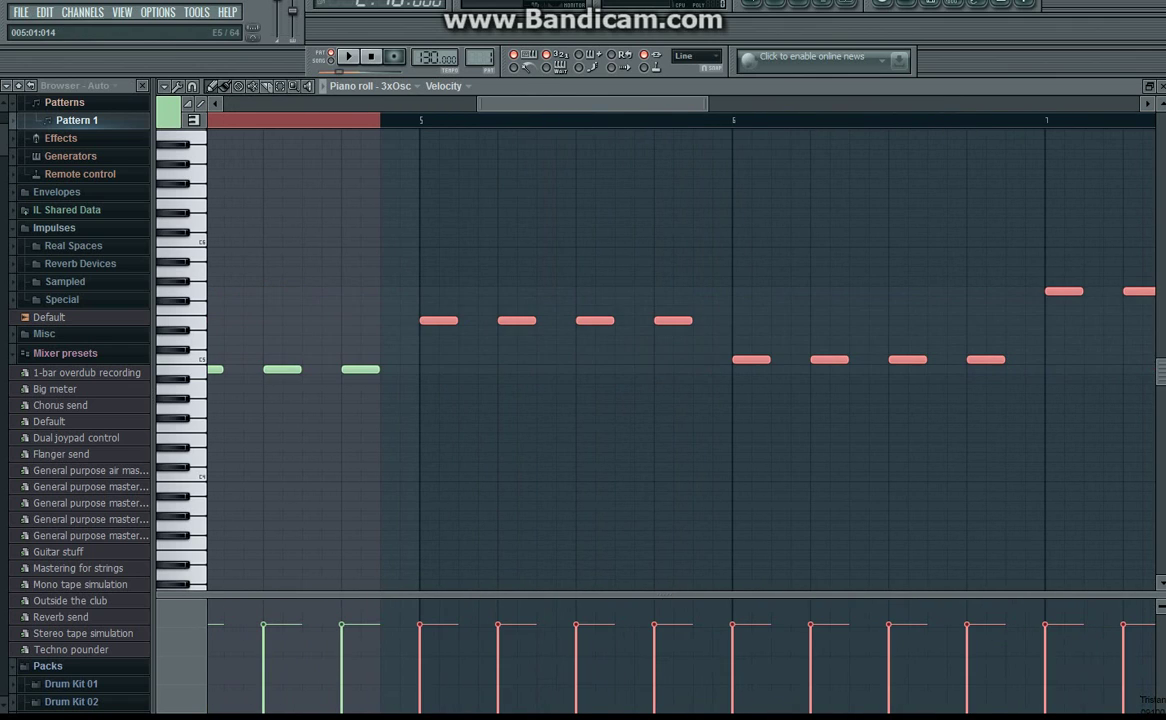
{"action": "key", "text": "shift+Left"}
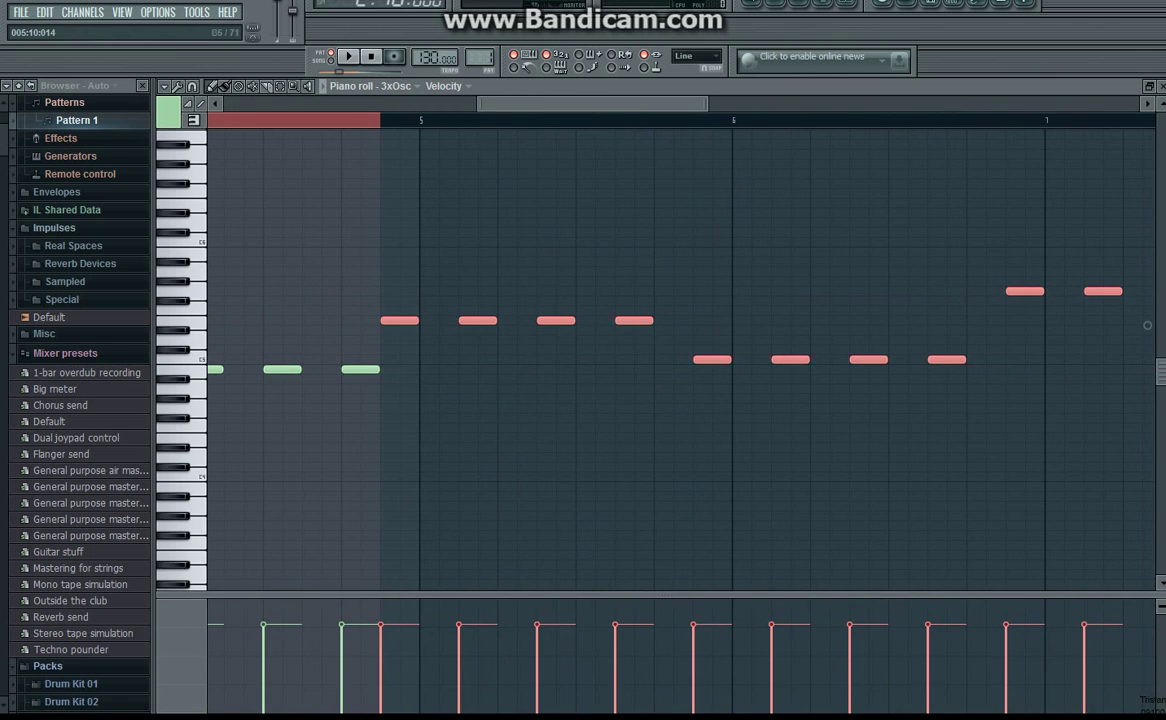
- Select all notes in the piano roll and try to shift them half a beat to the right
{"action": "key", "text": "ctrl+a"}
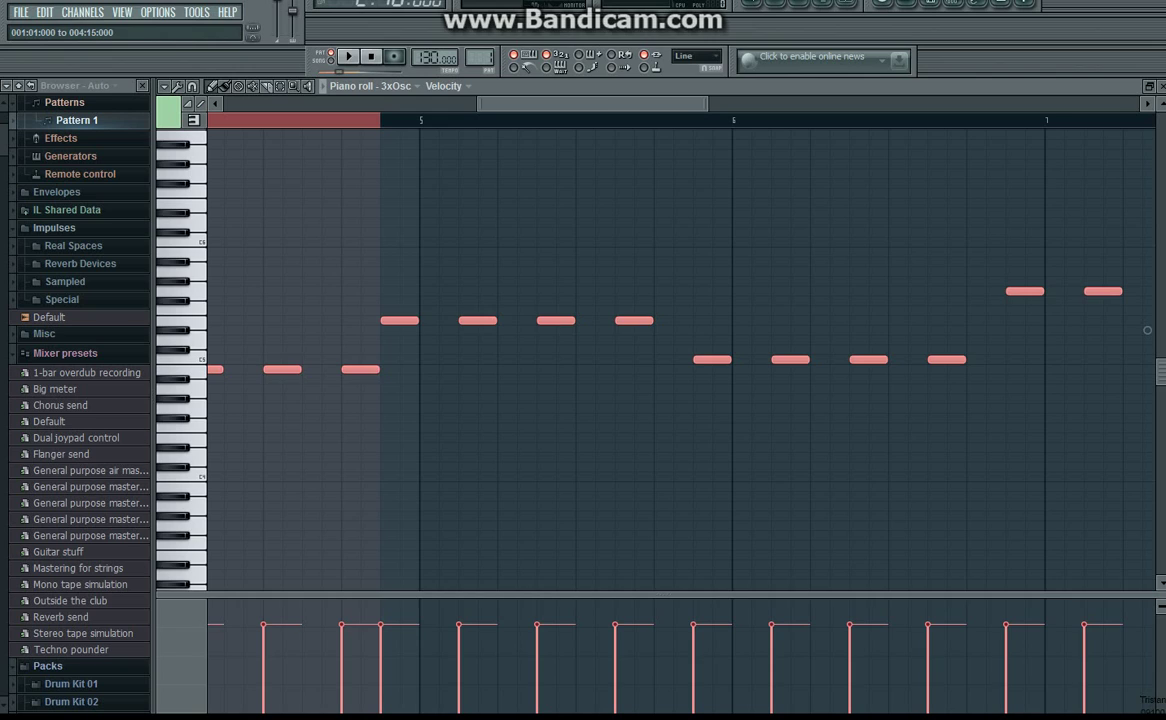
{"action": "key", "text": "ctrl+b"}
{"action": "mouse_move", "coordinate": [1054, 120]}
{"action": "left_mouse_down"}
{"action": "mouse_move", "coordinate": [956, 120]}
{"action": "mouse_move", "coordinate": [1054, 120]}
{"action": "left_mouse_up"}
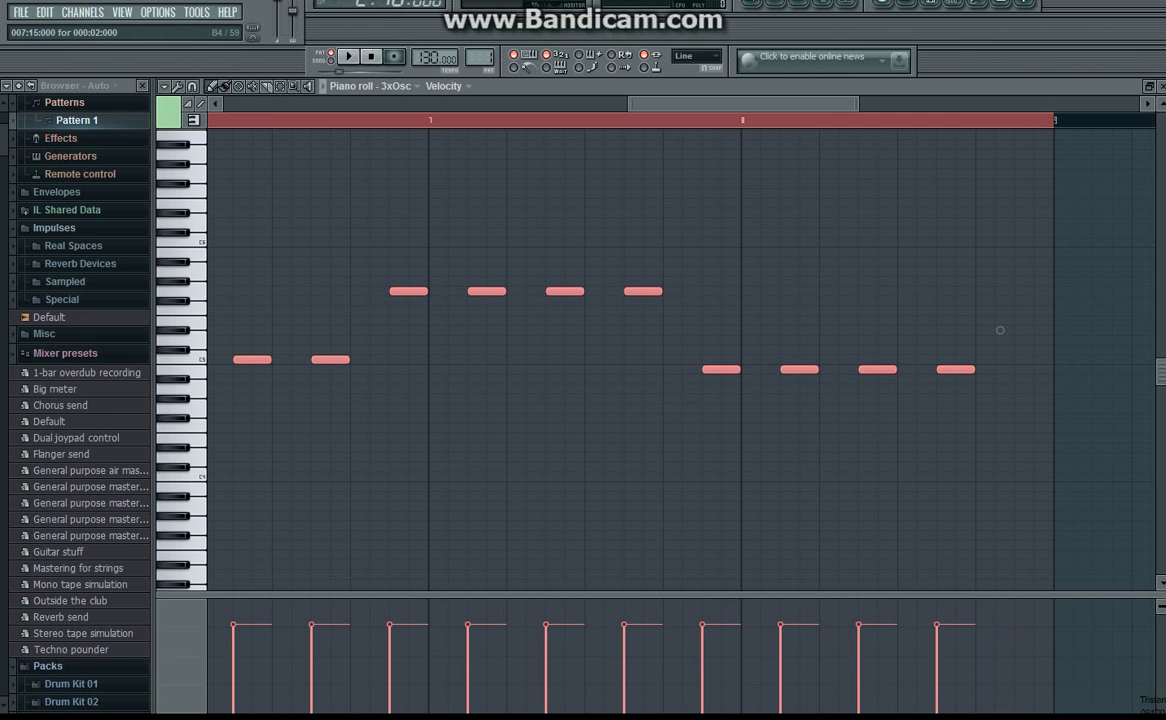
{"action": "left_click_drag", "start_coordinate": [999, 330], "coordinate": [1038, 330]}
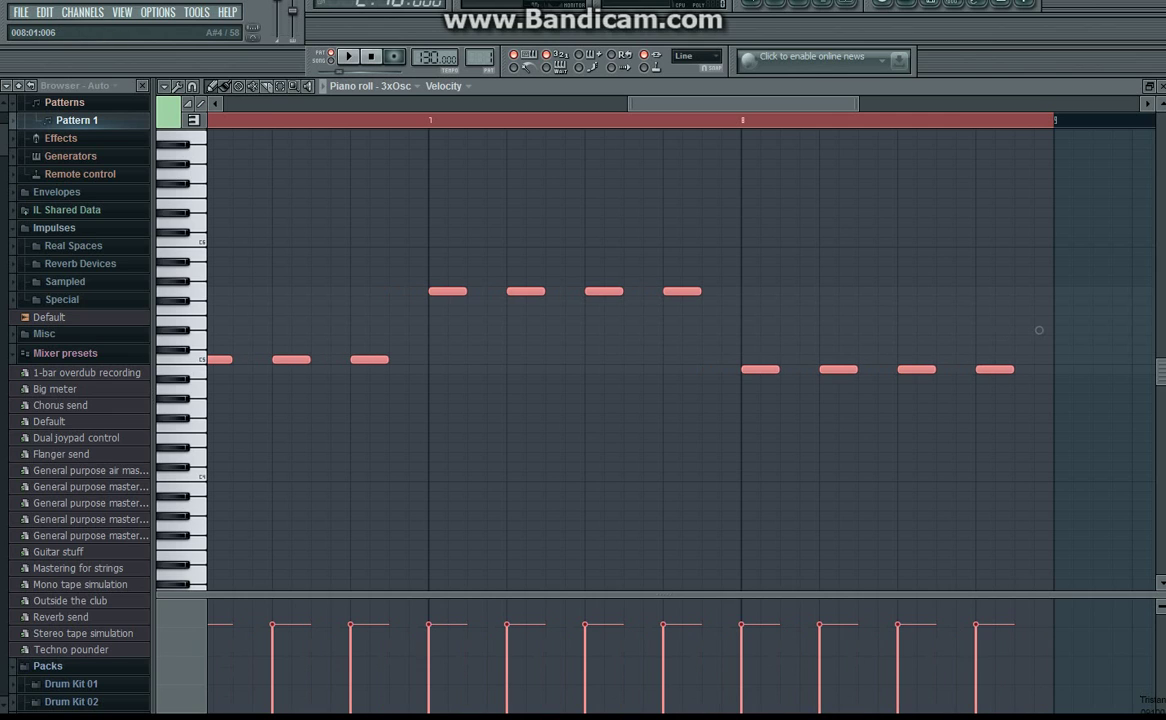
{"action": "key", "text": "space"}
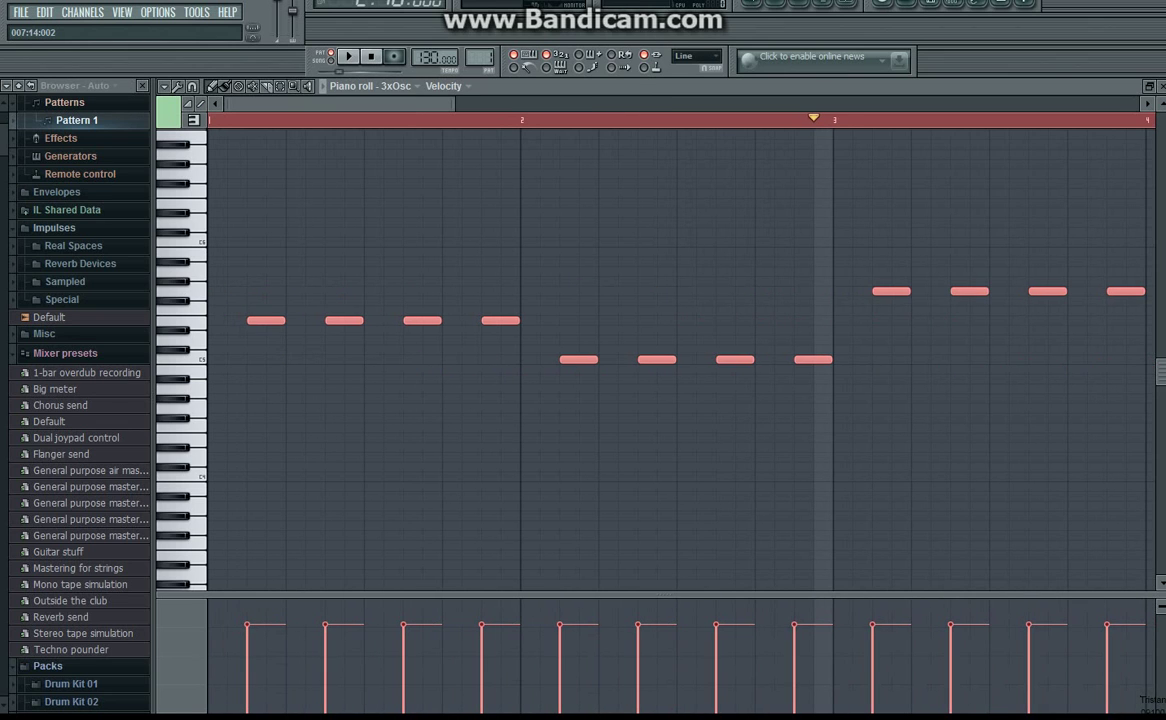
- Undo the last move of the selected notes
{"action": "key", "text": "ctrl+z"}
{"action": "key", "text": "ctrl+z"}
{"action": "key", "text": "ctrl+z"}
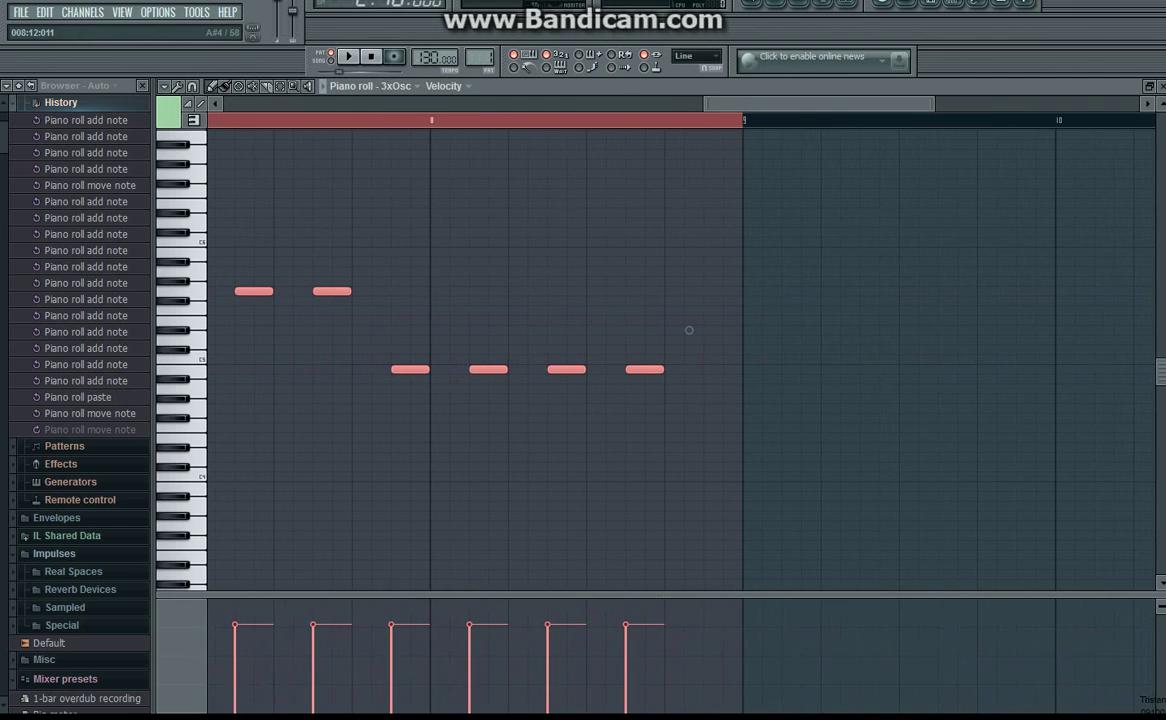
- Delete the duplicated notes following the original four-bar melody
{"action": "mouse_move", "coordinate": [689, 330]}
{"action": "left_mouse_down"}
{"action": "mouse_move", "coordinate": [453, 330]}
{"action": "mouse_move", "coordinate": [372, 291]}
{"action": "mouse_move", "coordinate": [232, 291]}
{"action": "mouse_move", "coordinate": [481, 325]}
{"action": "mouse_move", "coordinate": [841, 325]}
{"action": "left_mouse_up"}
{"action": "right_click", "coordinate": [799, 291]}
{"action": "right_click", "coordinate": [720, 291]}
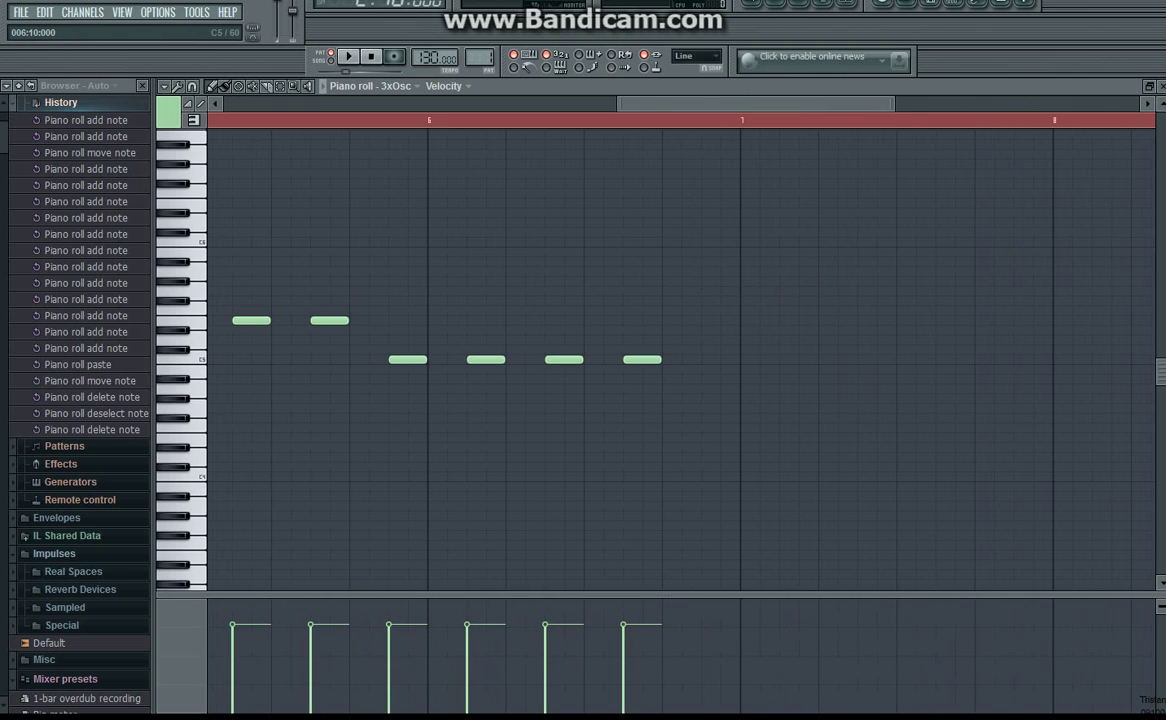
{"action": "left_click_drag", "start_coordinate": [625, 359], "coordinate": [413, 359]}
{"action": "left_click_drag", "start_coordinate": [585, 340], "coordinate": [969, 340]}
{"action": "right_click", "coordinate": [713, 320]}
{"action": "right_click", "coordinate": [635, 320]}
{"action": "right_click", "coordinate": [557, 320]}
{"action": "right_click", "coordinate": [482, 320]}
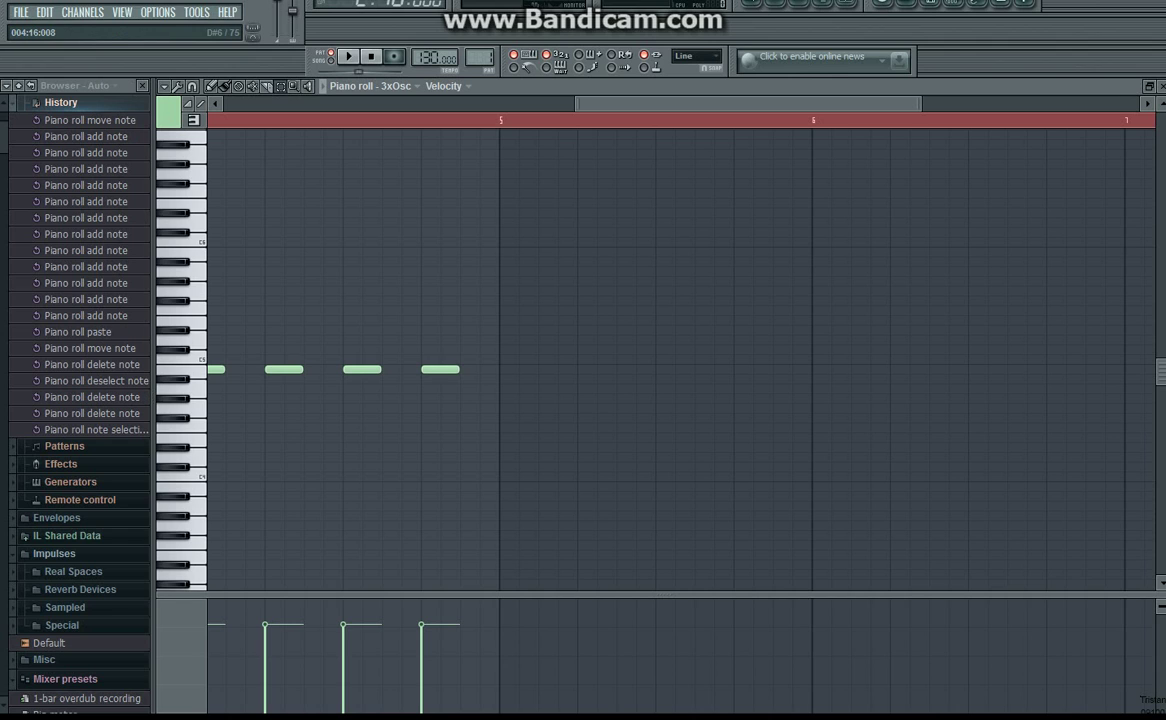
- Duplicate the four-bar melody so the copy starts at bar 5, and play back the extended pattern
{"action": "left_click_drag", "start_coordinate": [483, 142], "coordinate": [200, 470]}
{"action": "scroll", "coordinate": [680, 360], "scroll_direction": "right", "scroll_amount": 8}
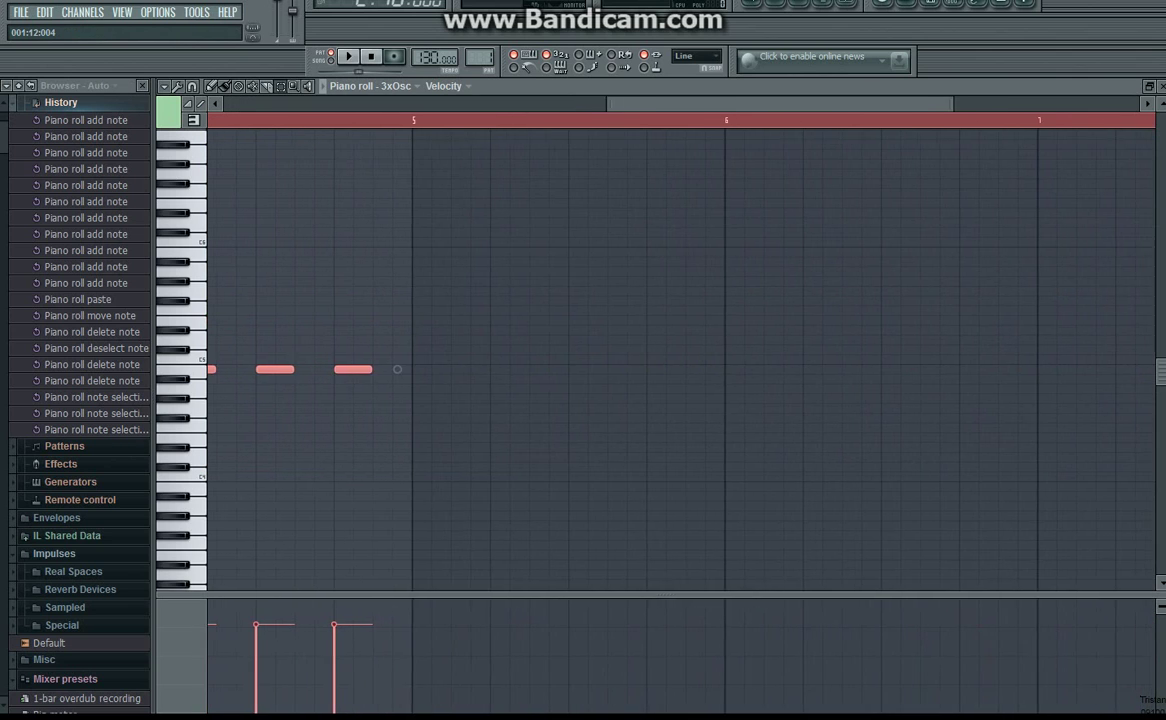
{"action": "left_click_drag", "start_coordinate": [840, 104], "coordinate": [851, 104]}
{"action": "key", "text": "ctrl+v"}
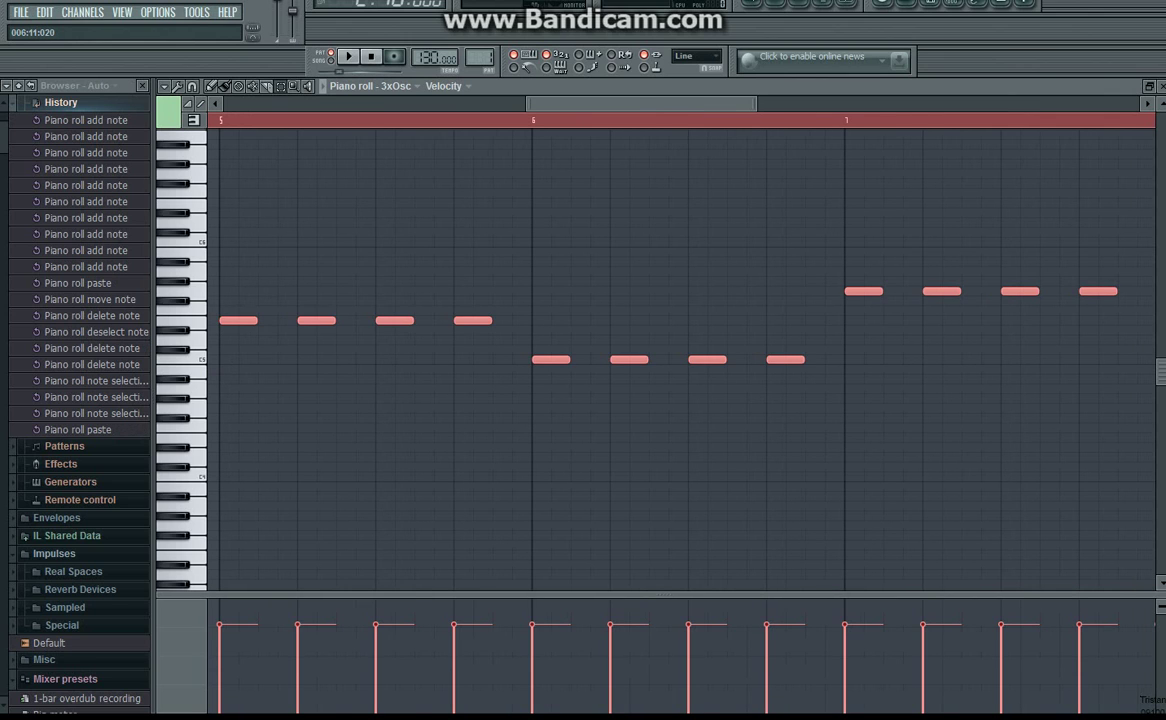
{"action": "scroll", "coordinate": [680, 360], "scroll_direction": "left", "scroll_amount": 4}
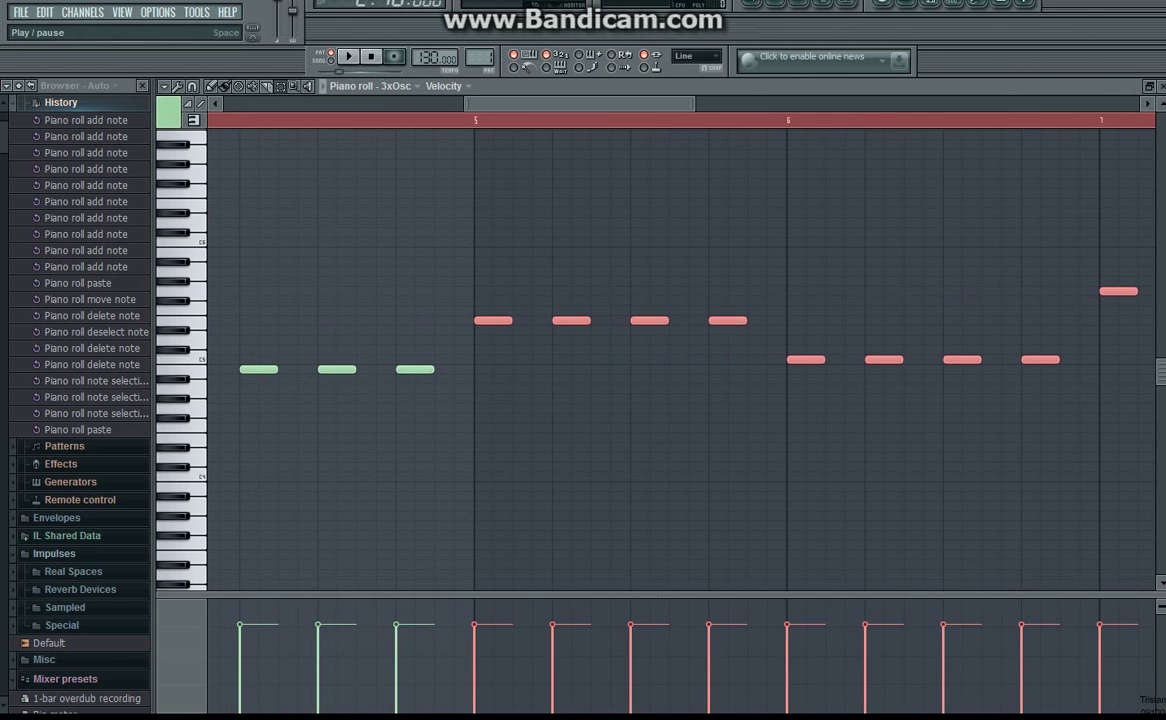
{"action": "left_click", "coordinate": [348, 56]}
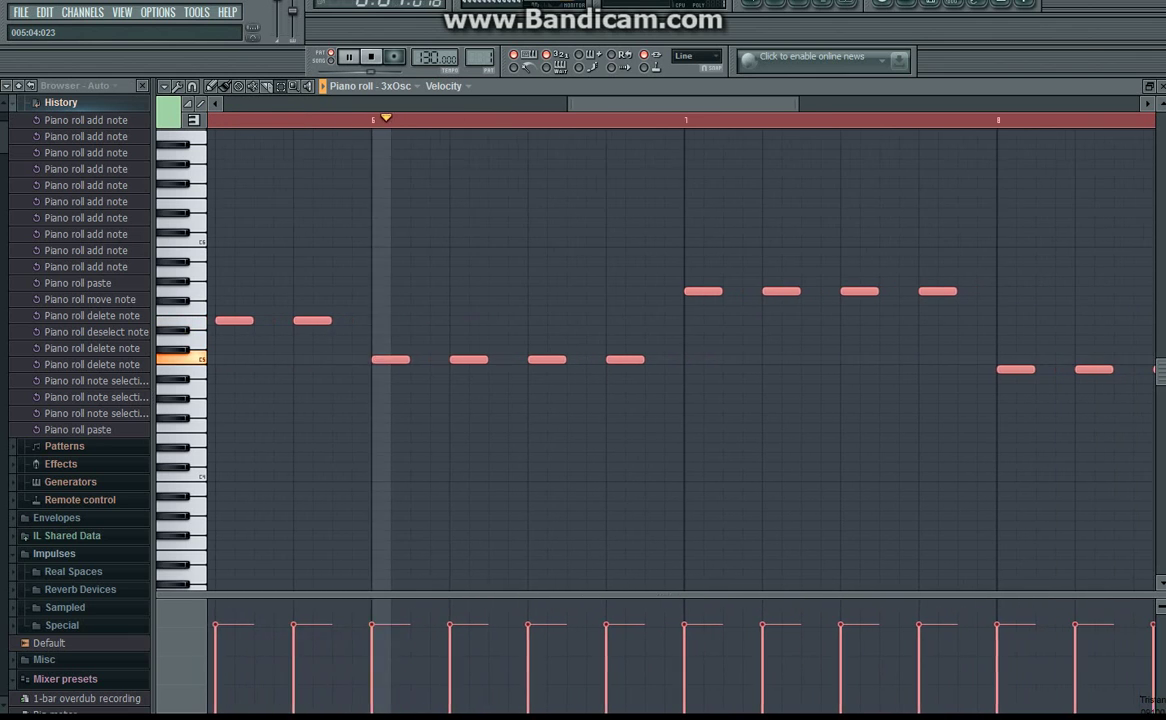
{"action": "key", "text": "space"}
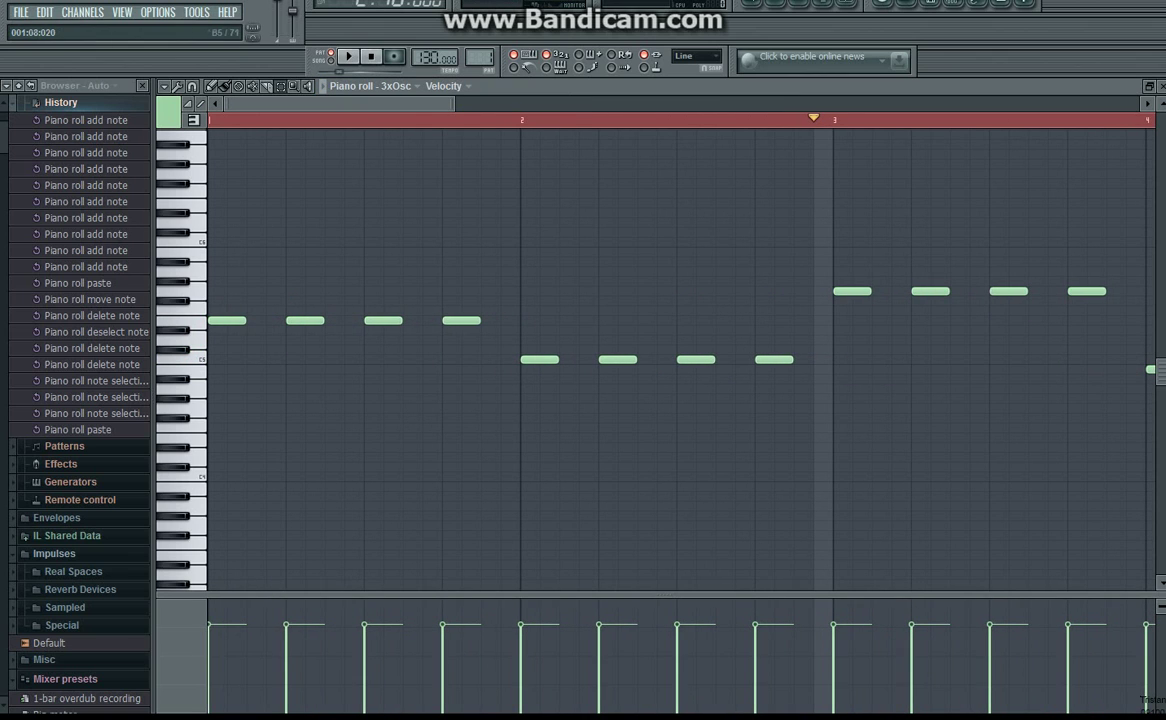
- Duplicate all melody notes in place and raise the copies two octaves to layer the melody
{"action": "key", "text": "ctrl+a"}
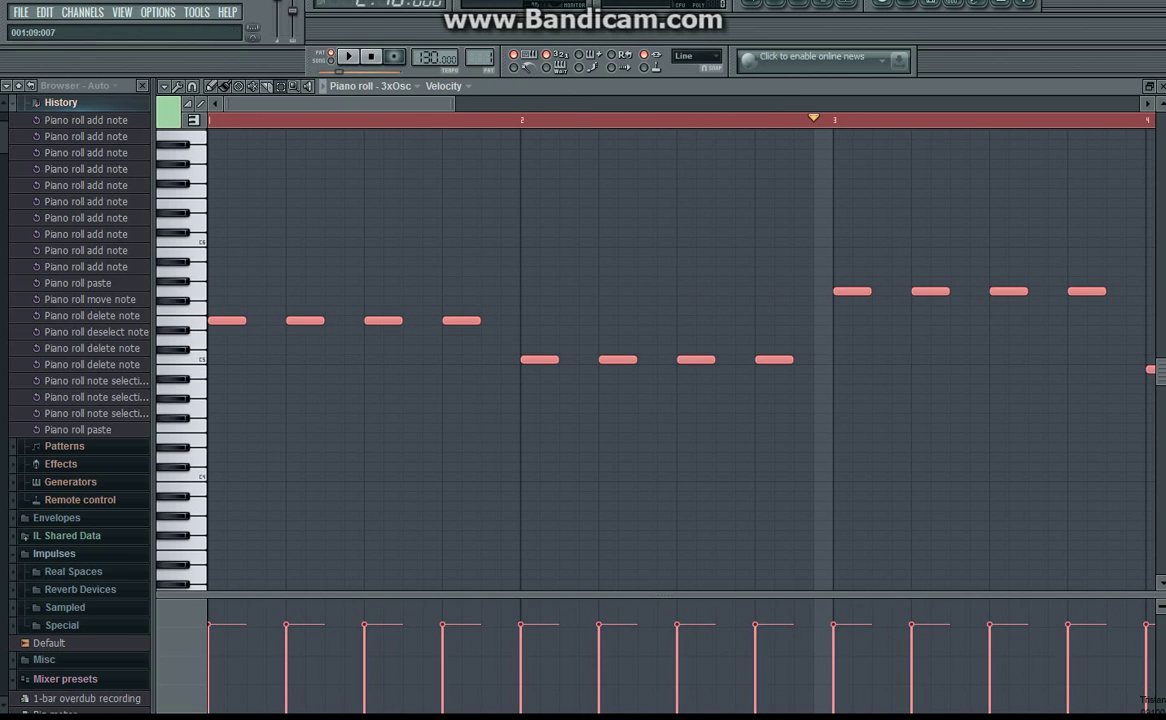
{"action": "scroll", "coordinate": [680, 350], "scroll_direction": "up", "scroll_amount": 3}
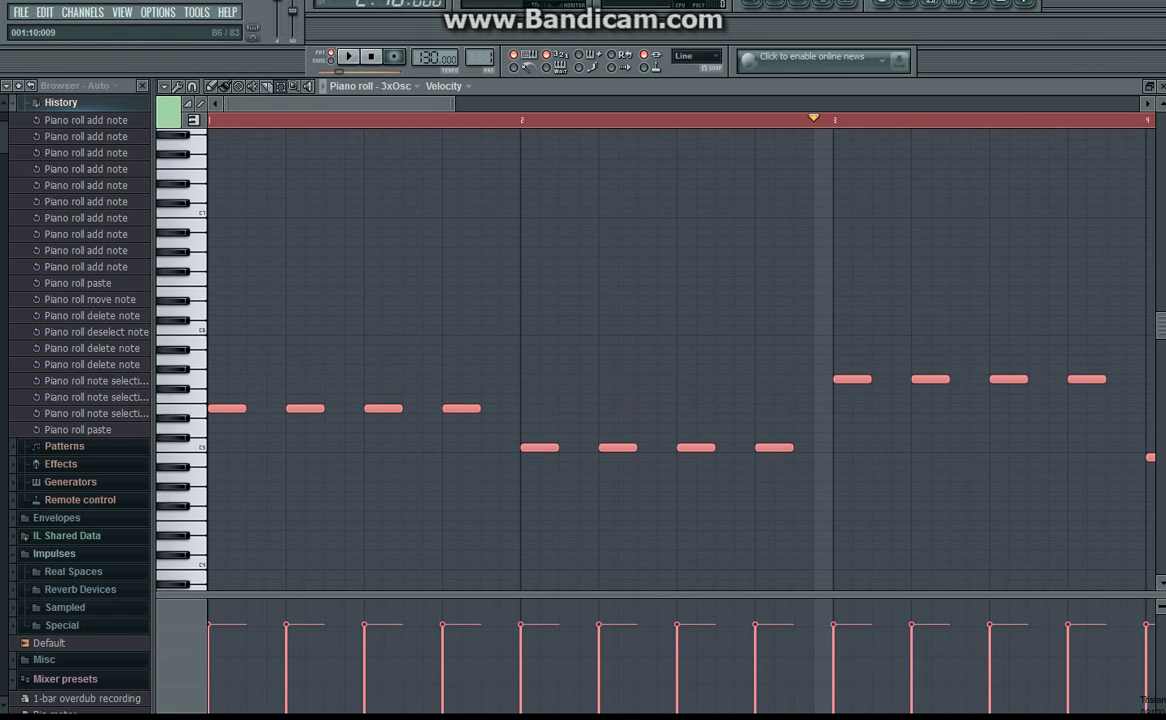
{"action": "scroll", "coordinate": [680, 350], "scroll_direction": "up", "scroll_amount": 1}
{"action": "key", "text": "ctrl+v"}
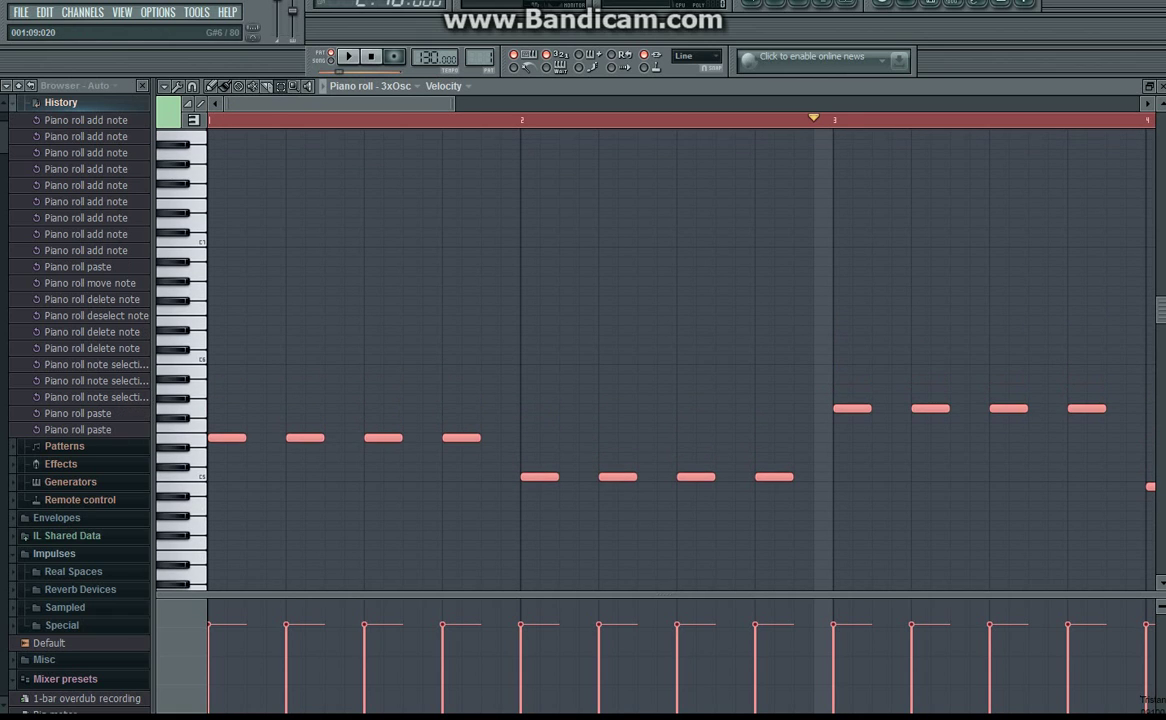
{"action": "left_click", "coordinate": [229, 437], "text": "ctrl"}
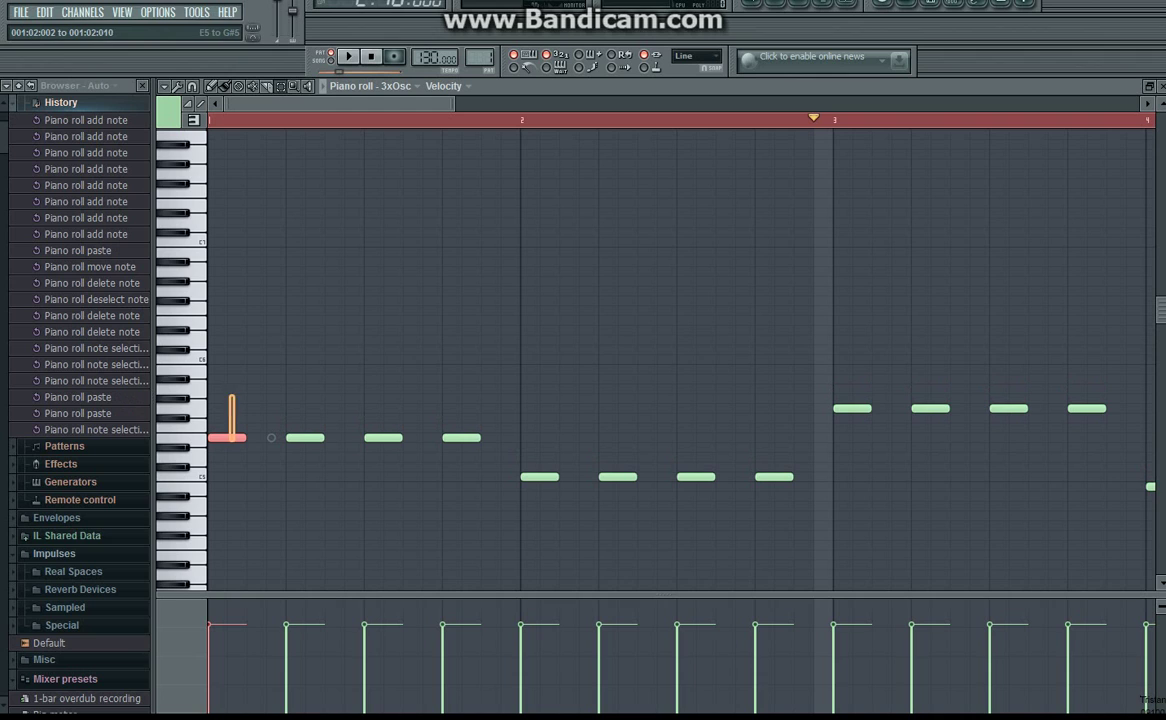
{"action": "key", "text": "ctrl+z"}
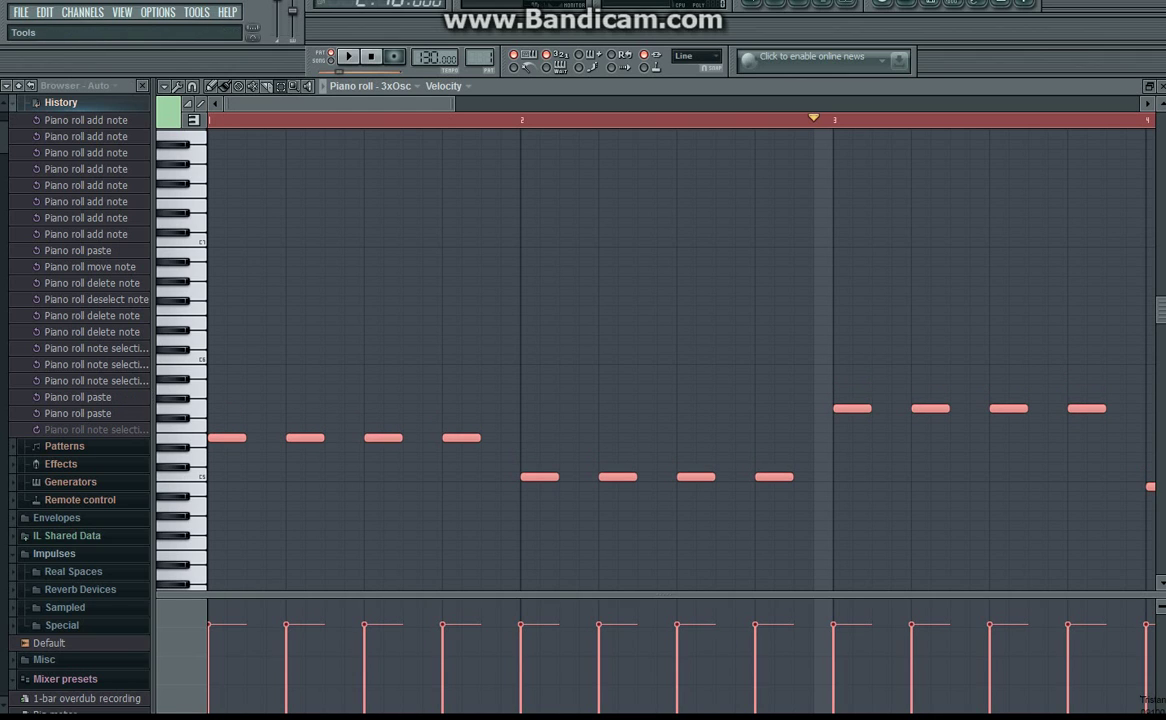
{"action": "left_click_drag", "start_coordinate": [218, 437], "coordinate": [217, 203]}
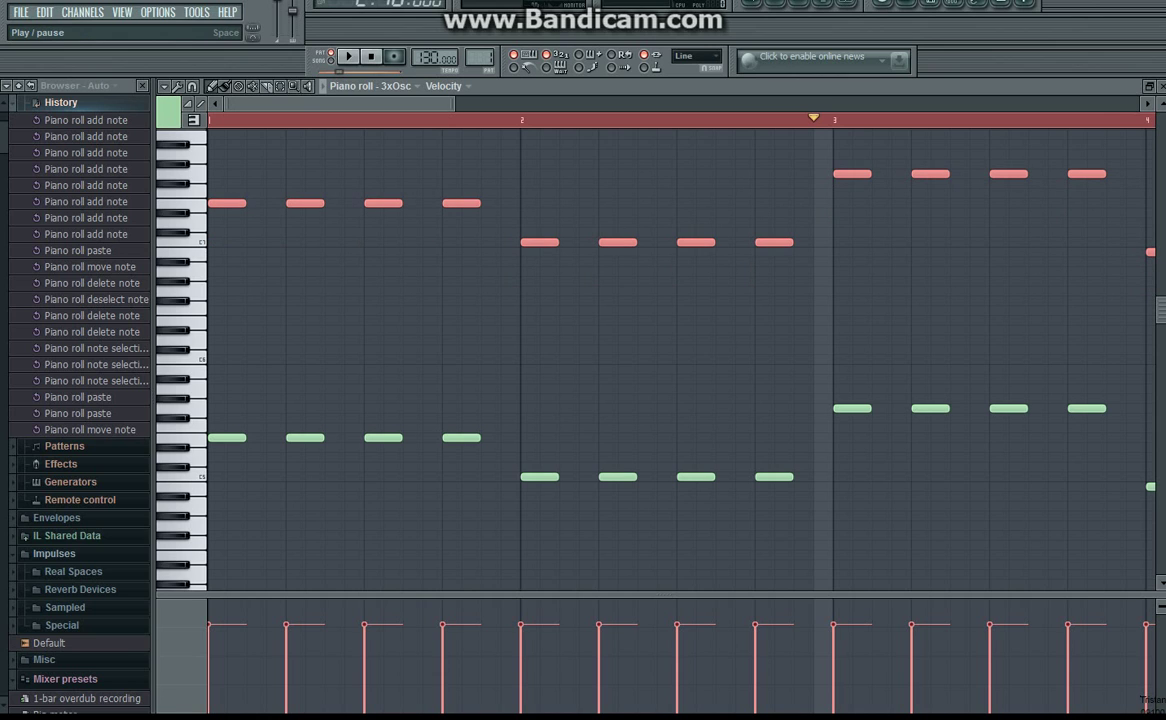
- Play back the layered melody from the start and stop it
{"action": "key", "text": "space"}
{"action": "key", "text": "space"}
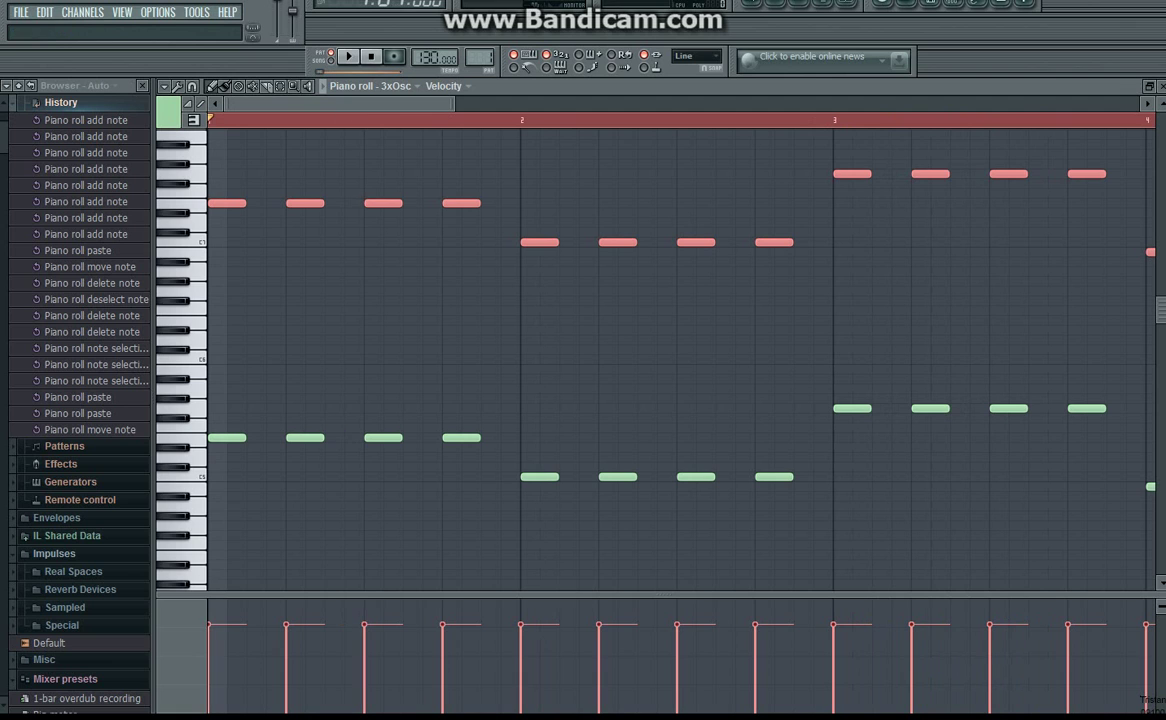
{"action": "key", "text": "space"}
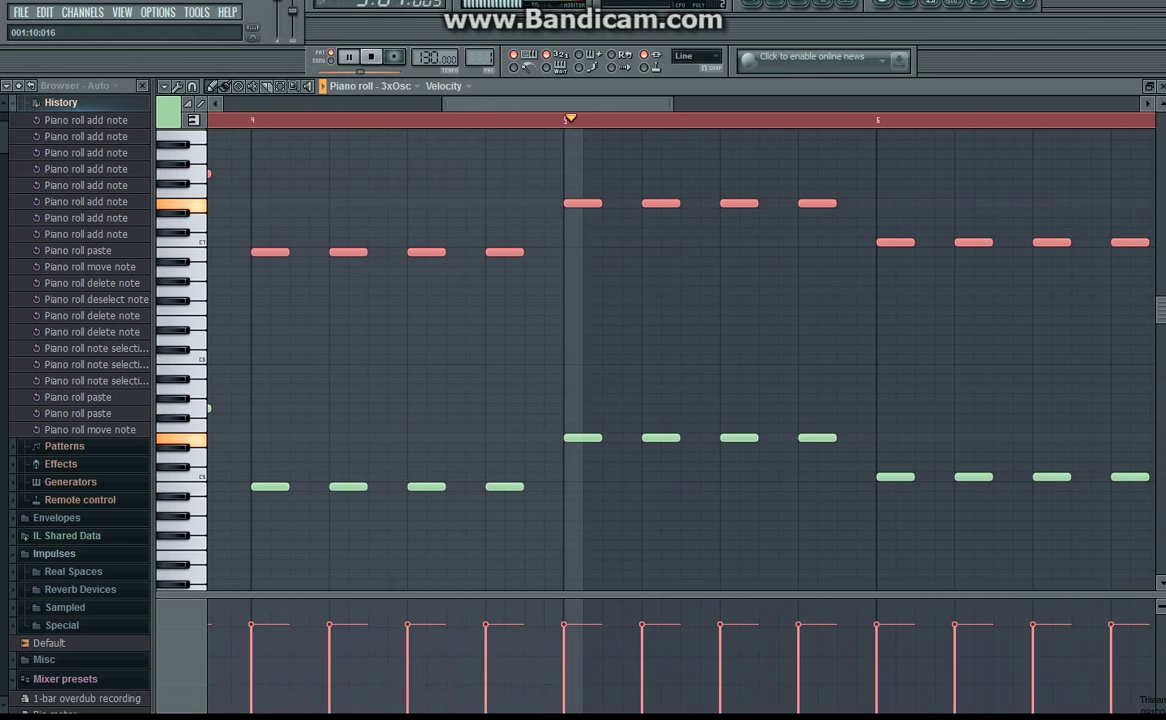
{"action": "key", "text": "space"}
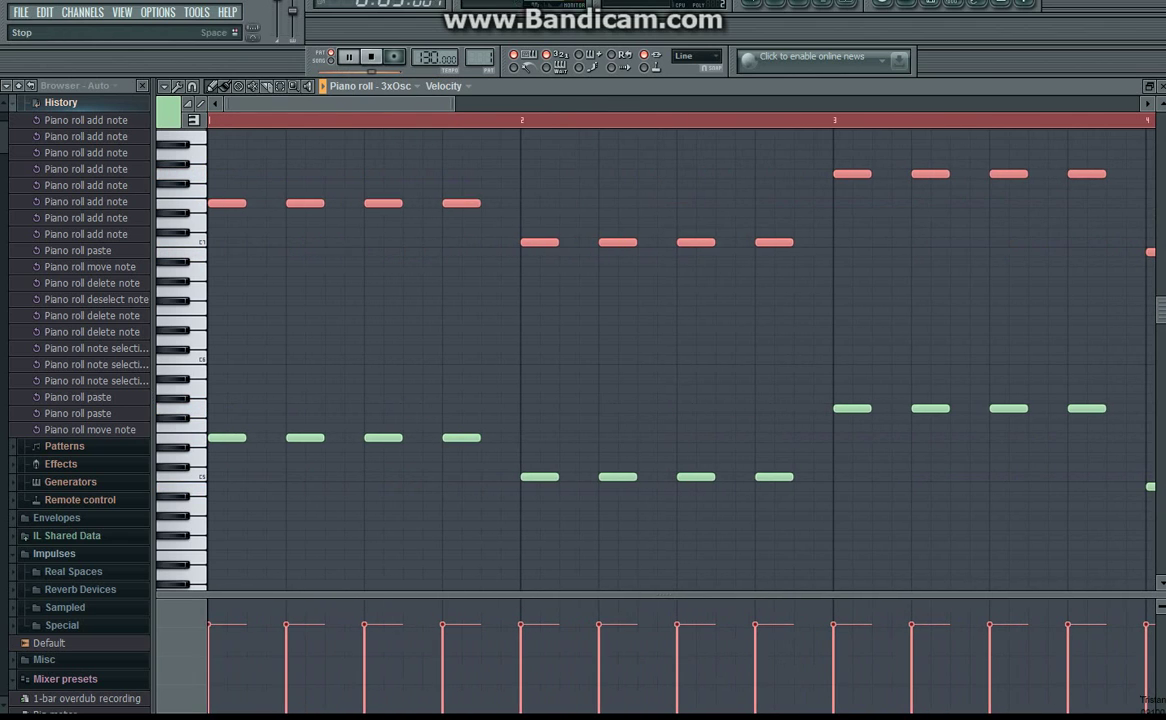
- Add a high melody in bar 1 with E8 notes at steps 1, 4 and 7 and C8 notes at steps 9, 12 and 15
{"action": "scroll", "coordinate": [400, 350], "scroll_direction": "up", "scroll_amount": 6}
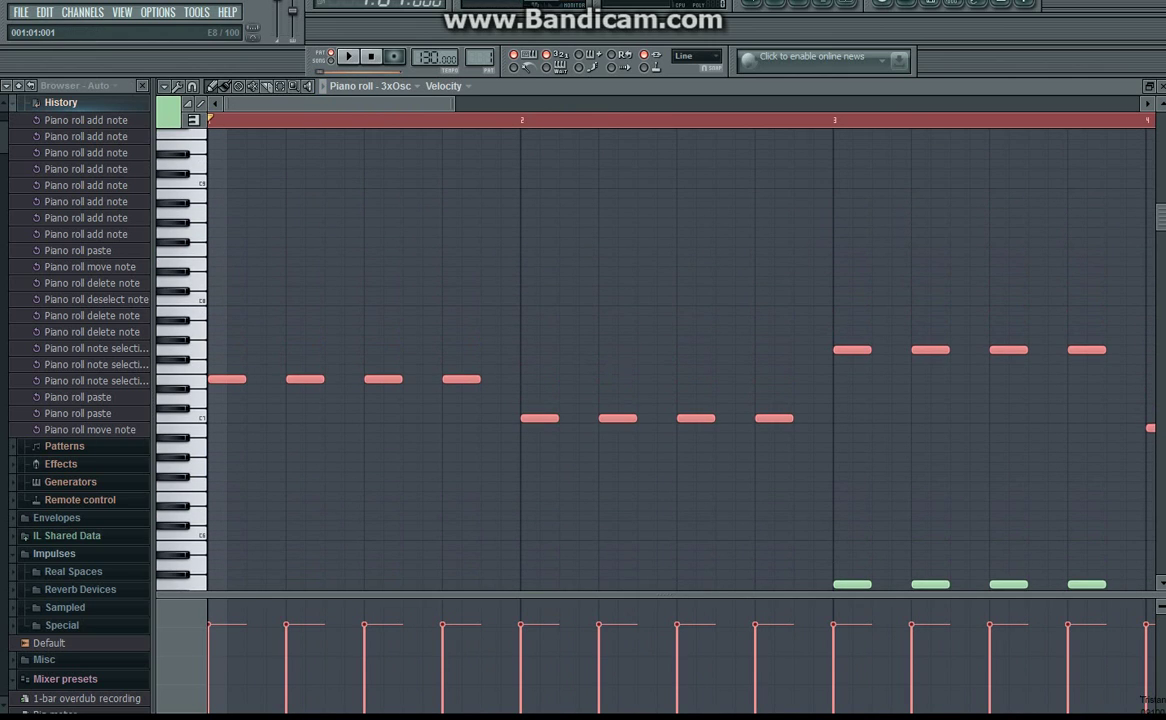
{"action": "left_click", "coordinate": [214, 262]}
{"action": "left_click", "coordinate": [226, 262]}
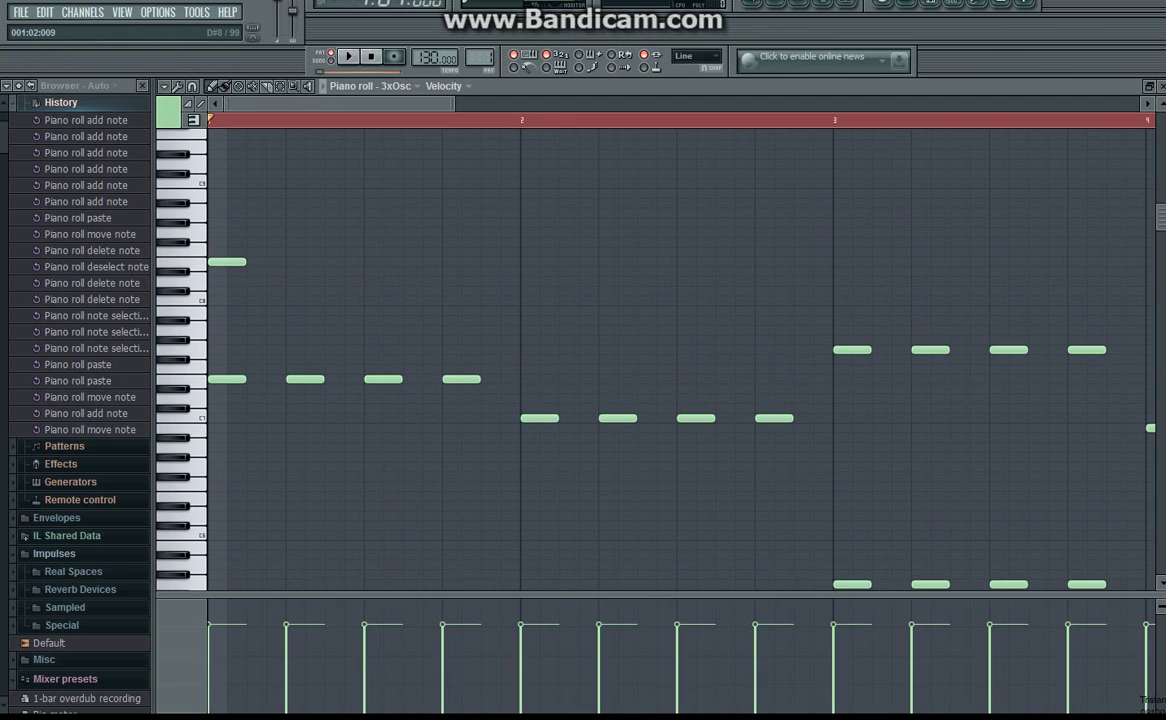
{"action": "left_click", "coordinate": [271, 262]}
{"action": "left_click", "coordinate": [330, 262]}
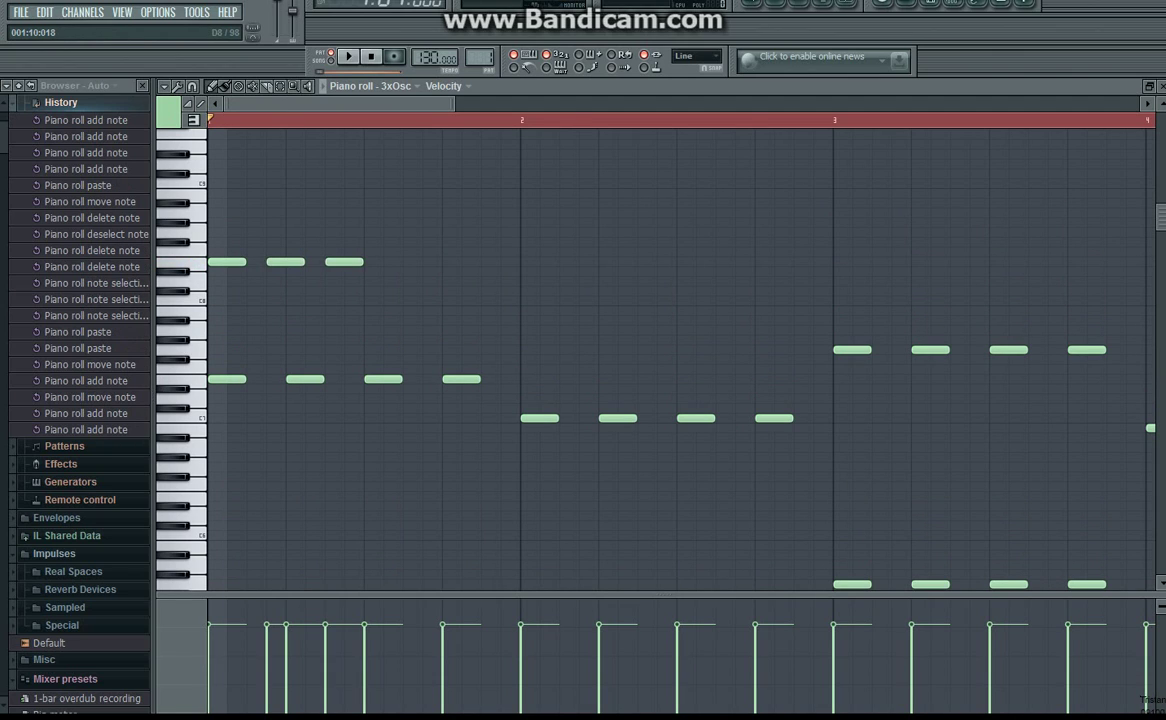
{"action": "left_click", "coordinate": [368, 301]}
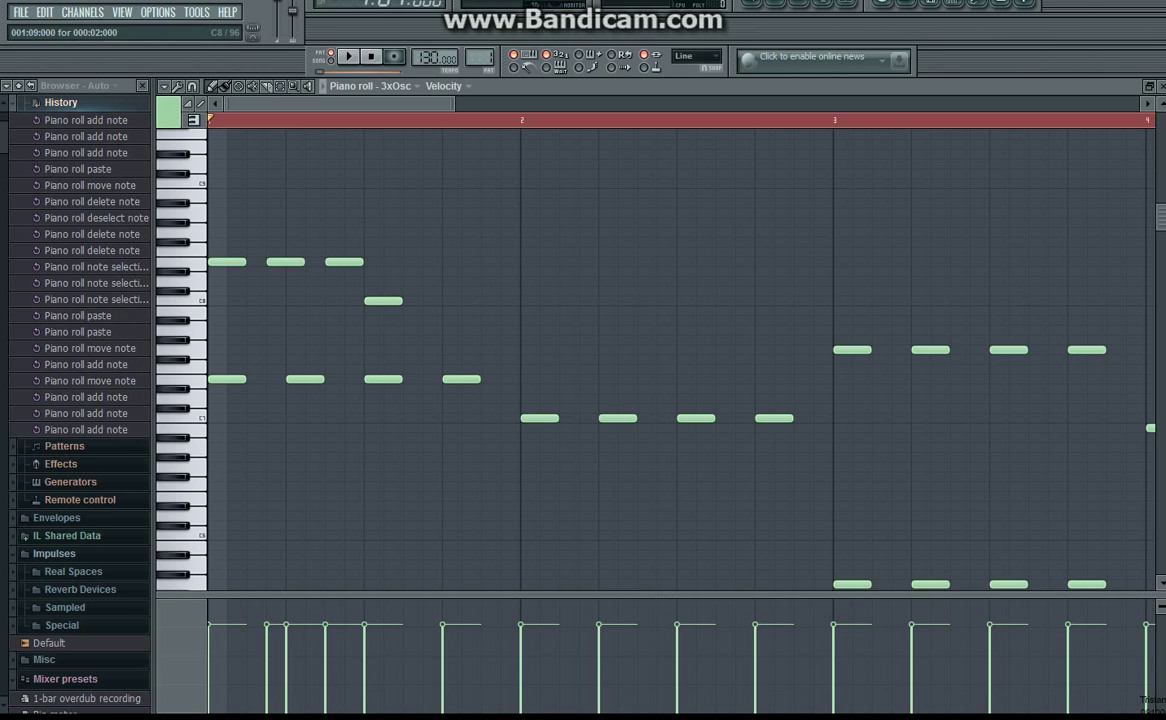
{"action": "left_click", "coordinate": [427, 301]}
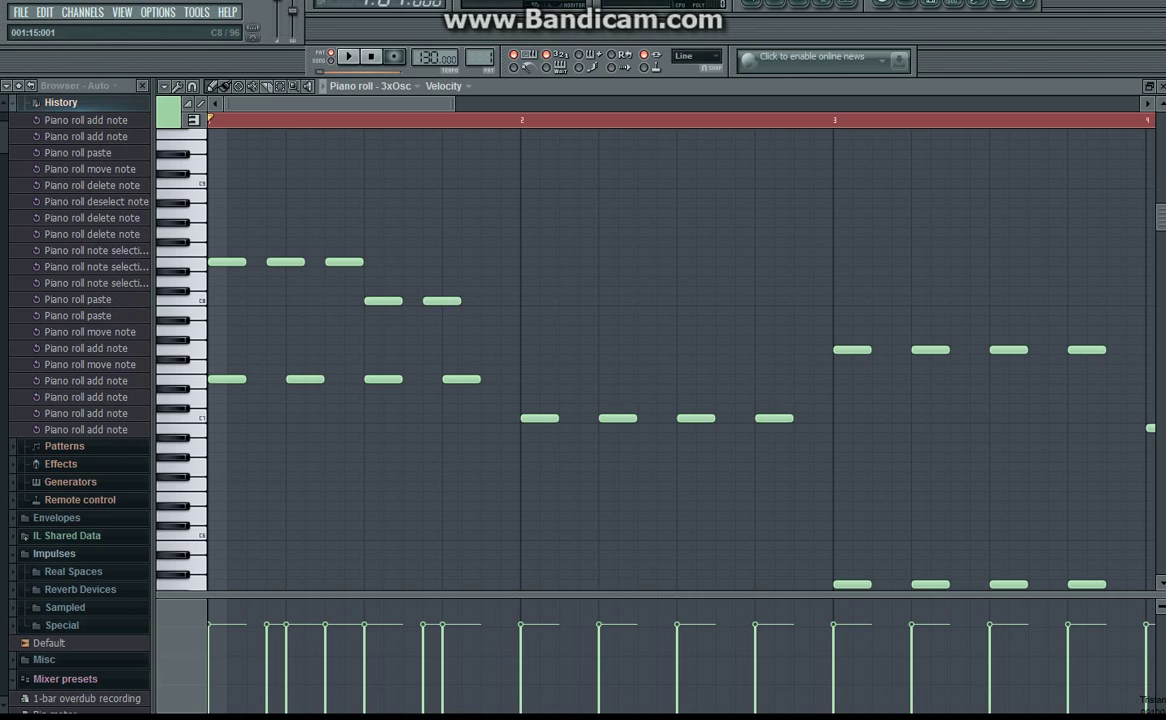
{"action": "left_click", "coordinate": [484, 301]}
- Add three G8 notes at steps 1, 4 and 7 of bar 2 and play back the high melody
{"action": "left_click", "coordinate": [532, 222]}
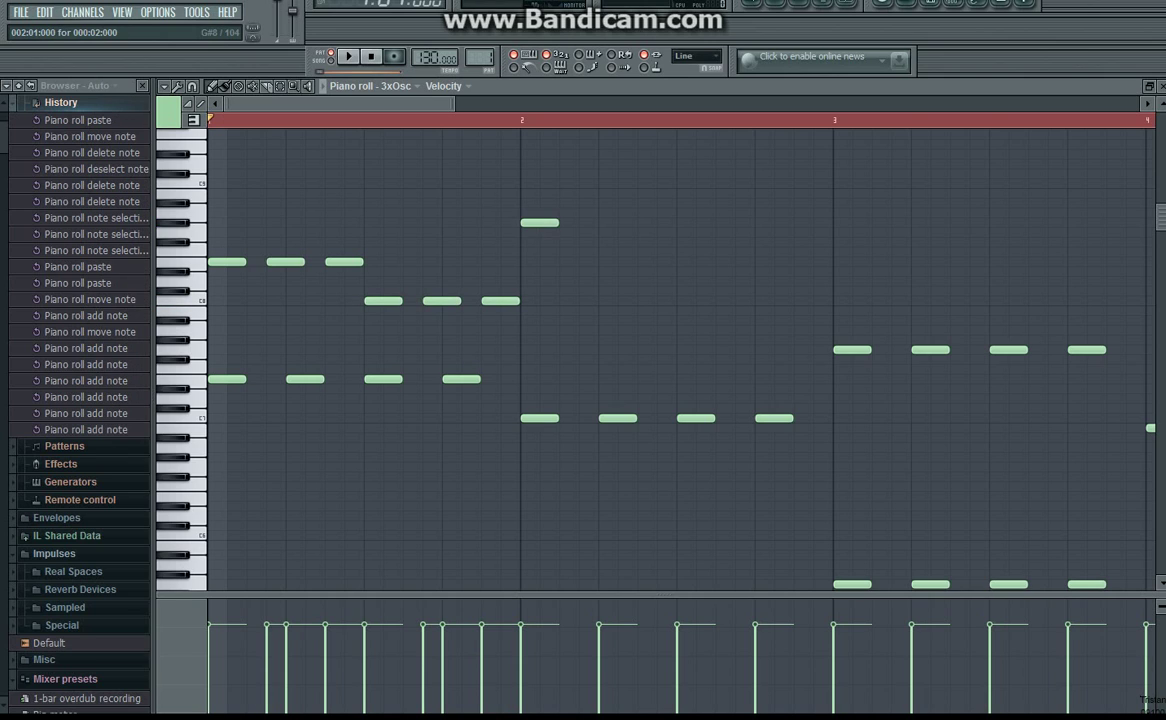
{"action": "mouse_move", "coordinate": [540, 222]}
{"action": "left_mouse_down"}
{"action": "mouse_move", "coordinate": [540, 242]}
{"action": "mouse_move", "coordinate": [540, 232]}
{"action": "left_mouse_up"}
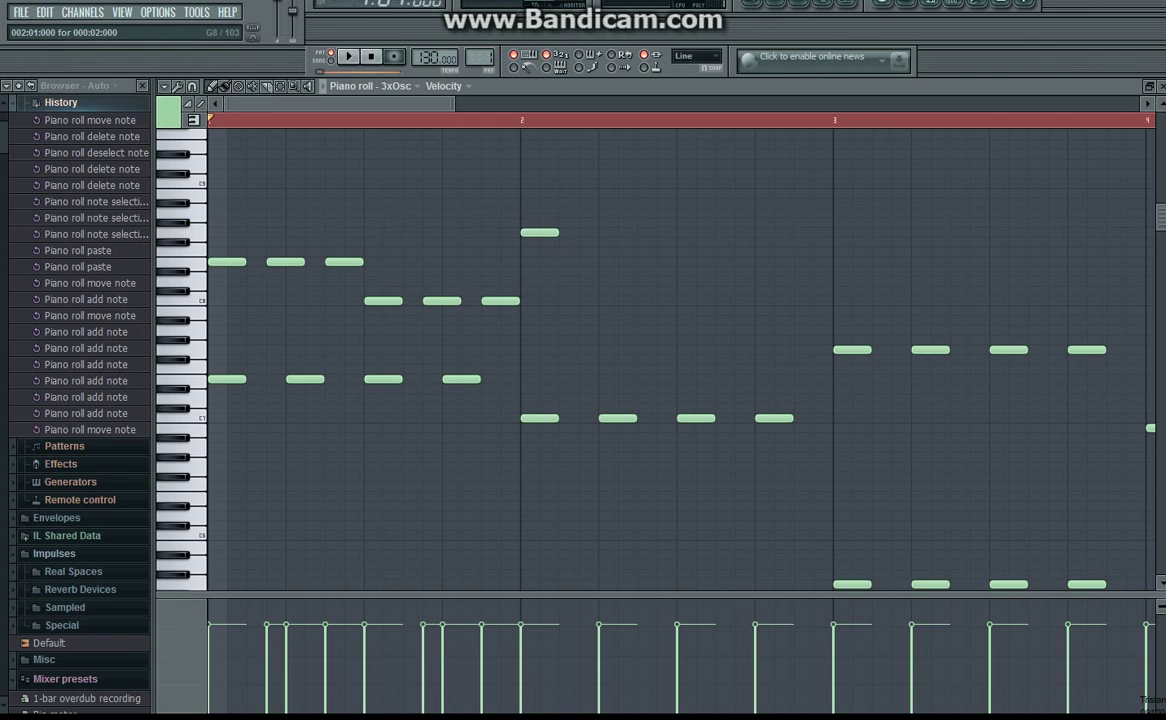
{"action": "left_click", "coordinate": [592, 232]}
{"action": "left_click", "coordinate": [650, 232]}
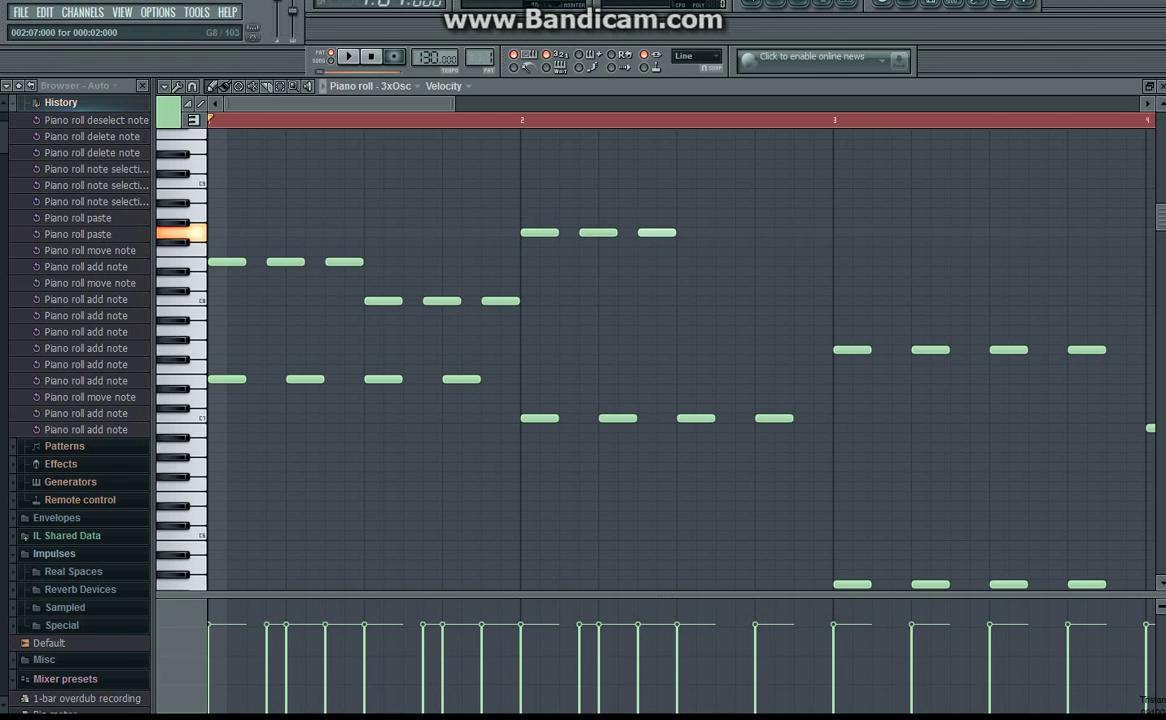
{"action": "left_click", "coordinate": [349, 56]}
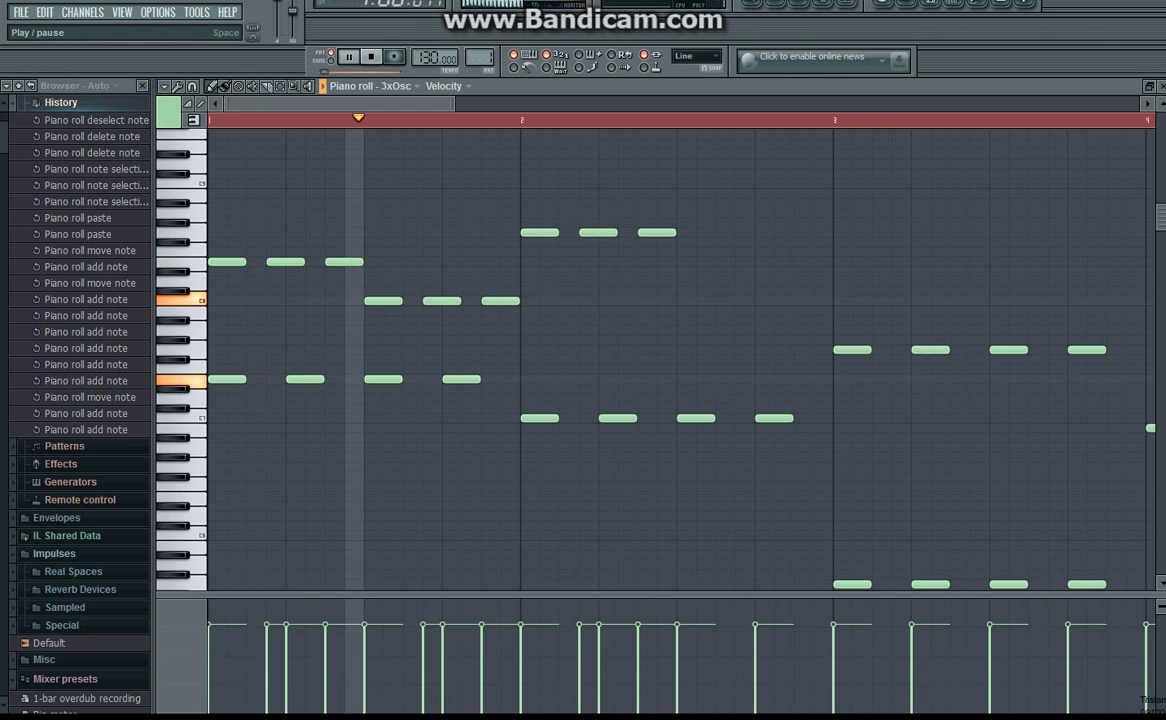
{"action": "left_click", "coordinate": [371, 56]}
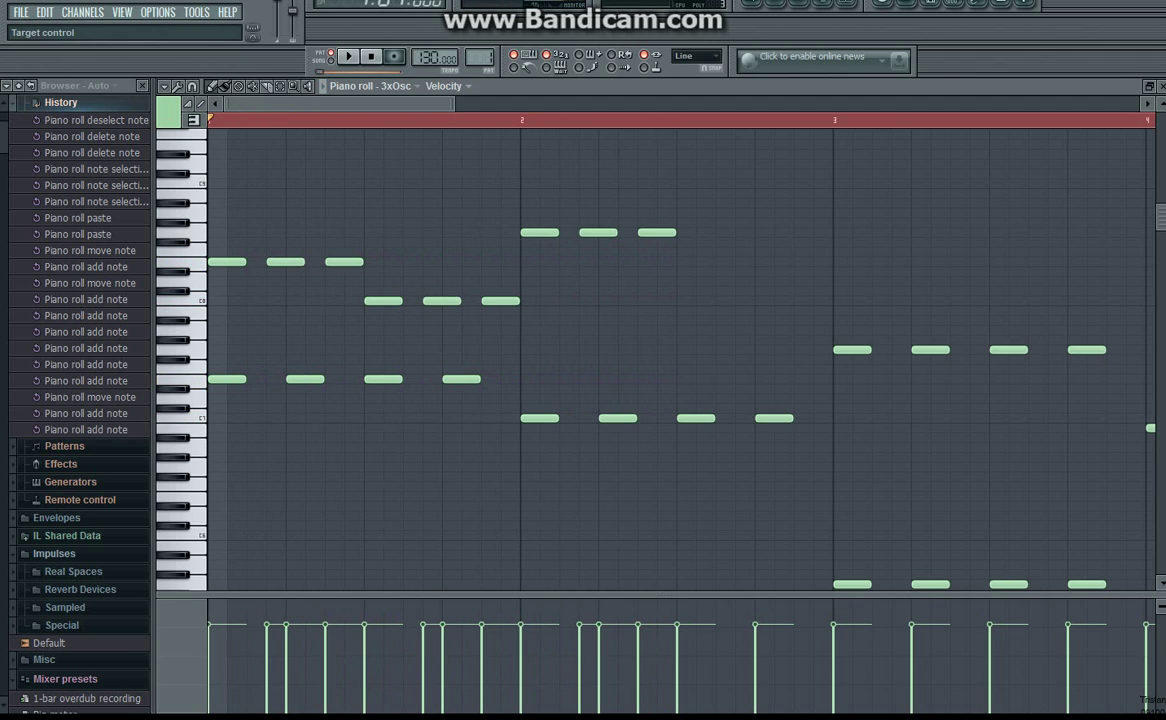
- Add three D8 notes at steps 9, 12 and 15 of bar 2 and play back the result
{"action": "left_click", "coordinate": [690, 251]}
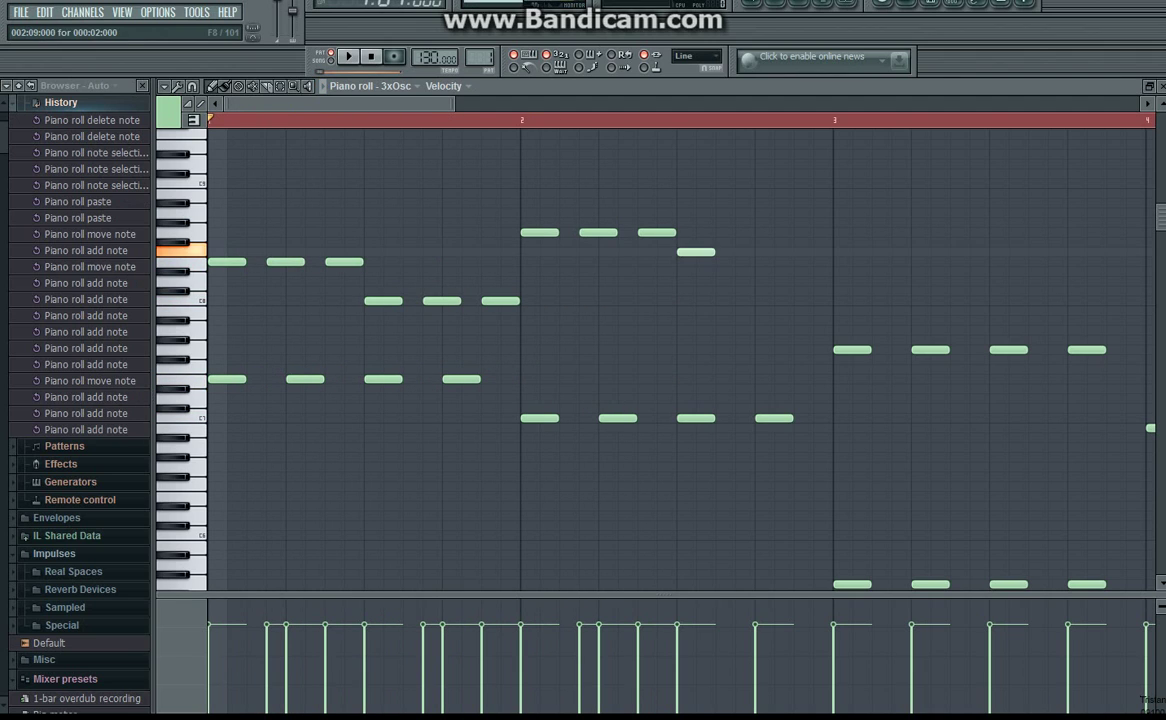
{"action": "left_click_drag", "start_coordinate": [696, 251], "coordinate": [696, 280]}
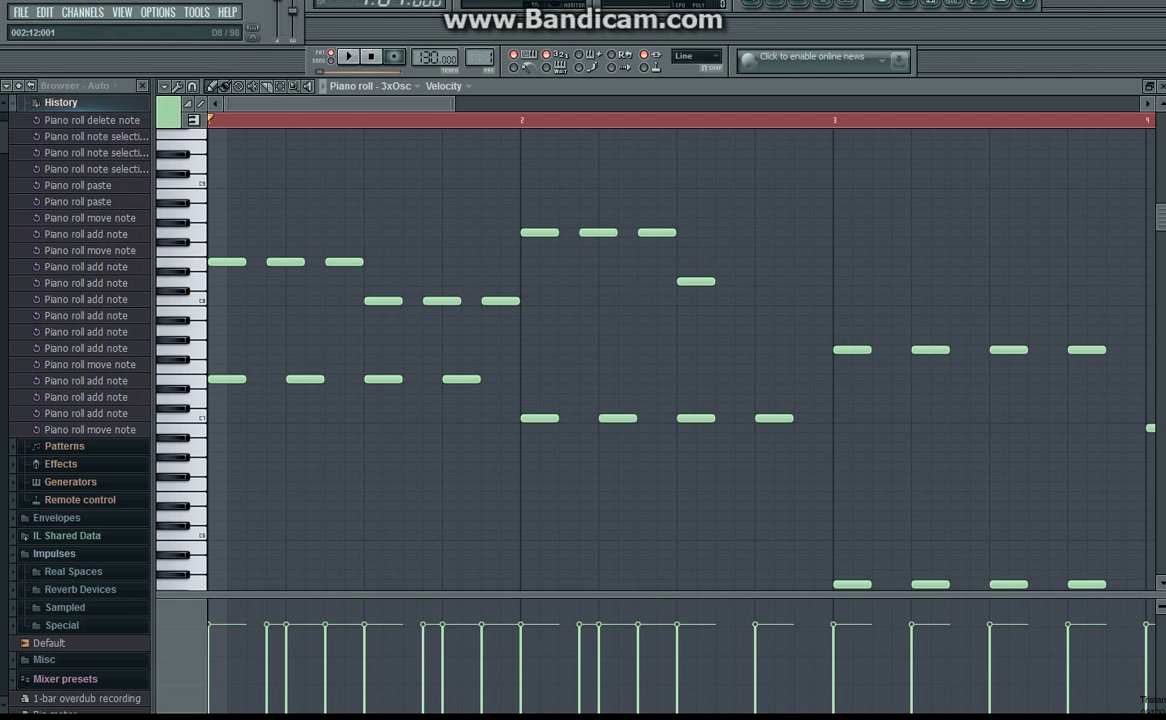
{"action": "left_click", "coordinate": [754, 281]}
{"action": "left_click", "coordinate": [813, 281]}
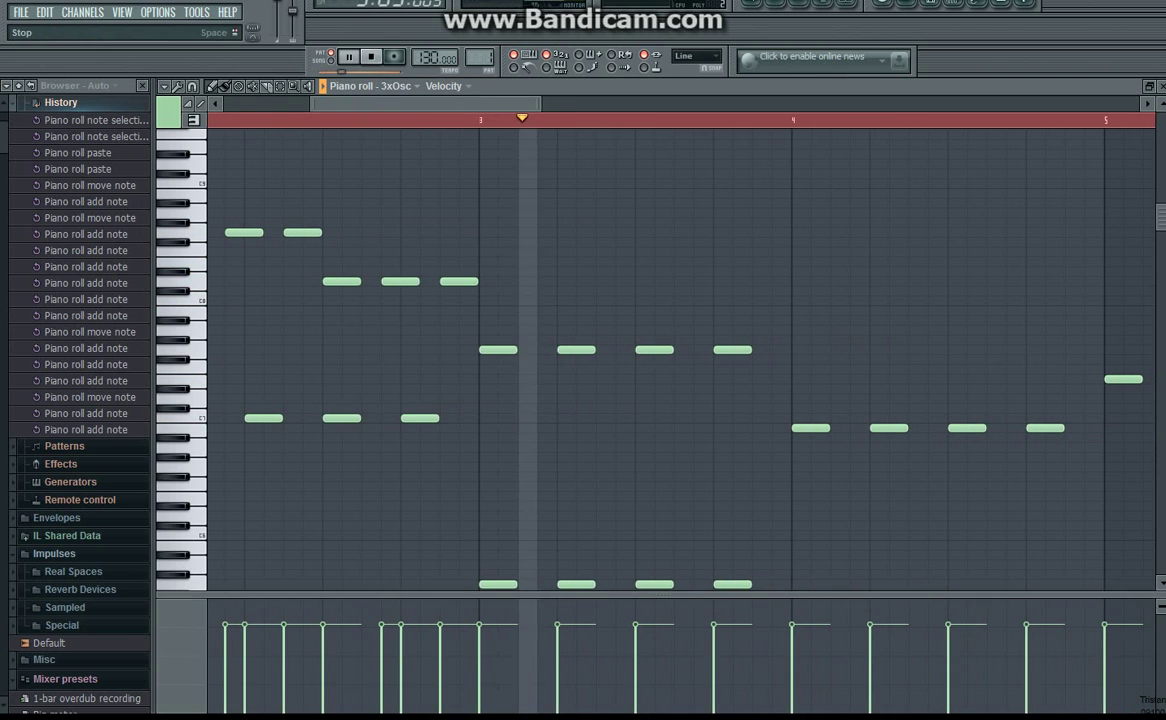
{"action": "key", "text": "space"}
- Begin the high melody in bar 3 with D#8, E8 and D#8 notes at steps 1, 3 and 5
{"action": "mouse_move", "coordinate": [447, 104]}
{"action": "left_mouse_down"}
{"action": "mouse_move", "coordinate": [382, 104]}
{"action": "mouse_move", "coordinate": [434, 104]}
{"action": "left_mouse_up"}
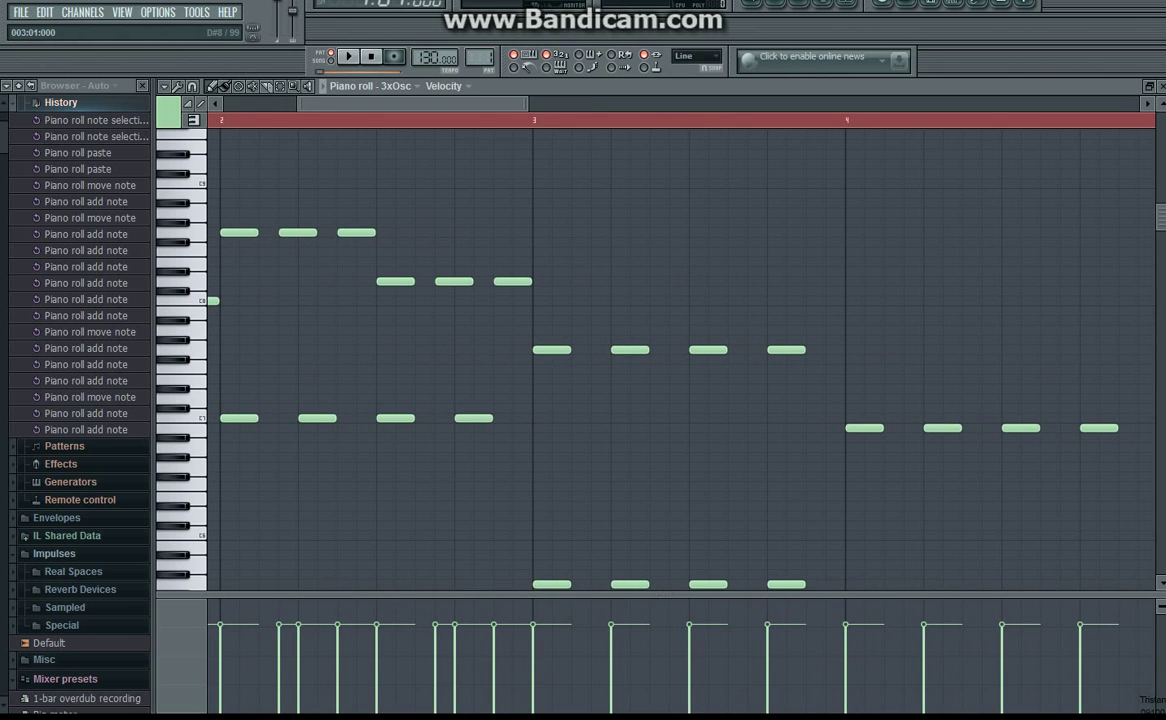
{"action": "left_click", "coordinate": [548, 271]}
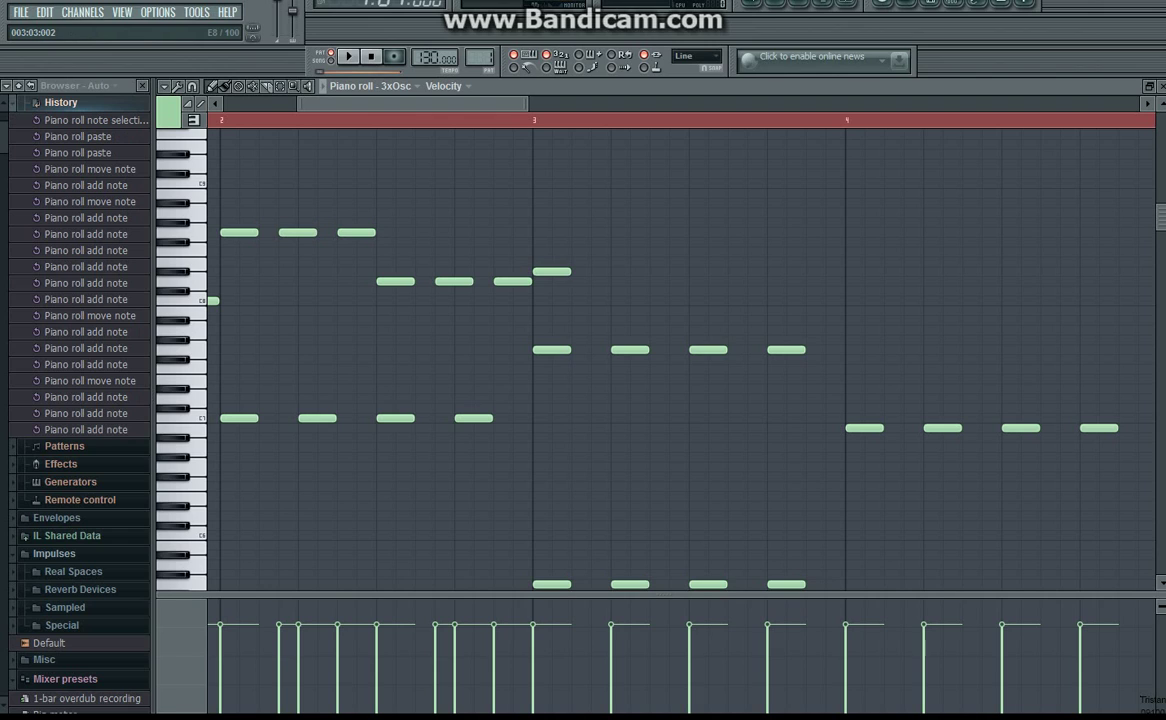
{"action": "left_click", "coordinate": [590, 262]}
{"action": "left_click", "coordinate": [629, 271]}
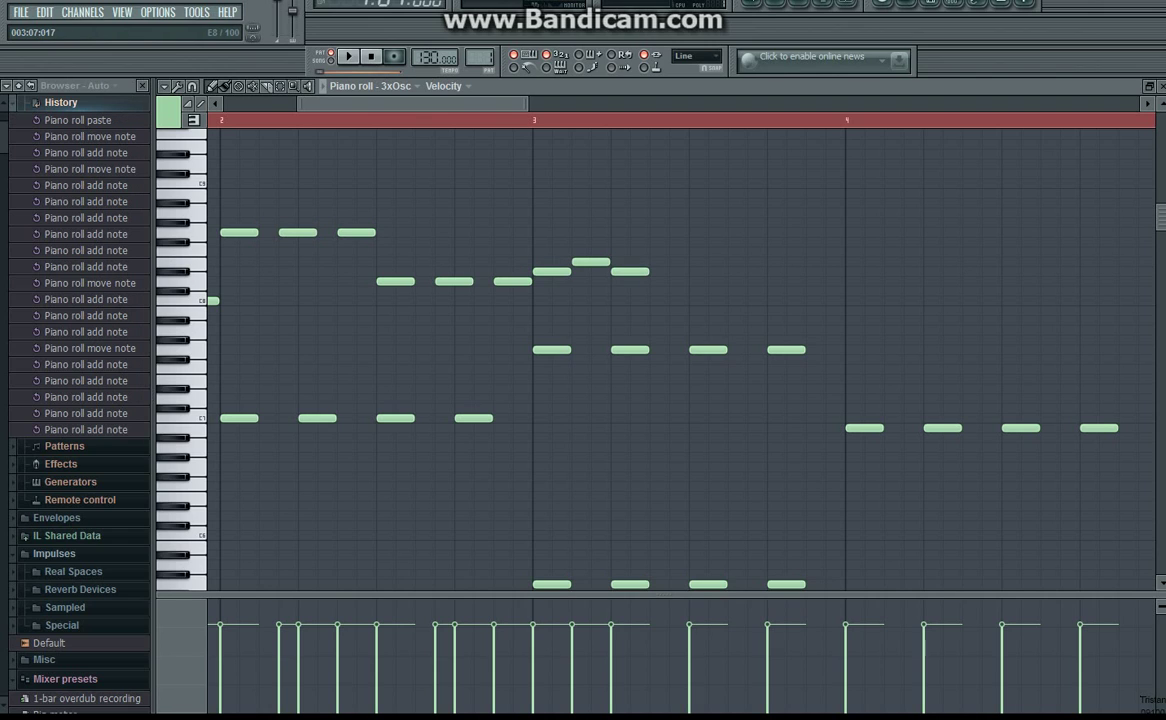
{"action": "left_click", "coordinate": [661, 282]}
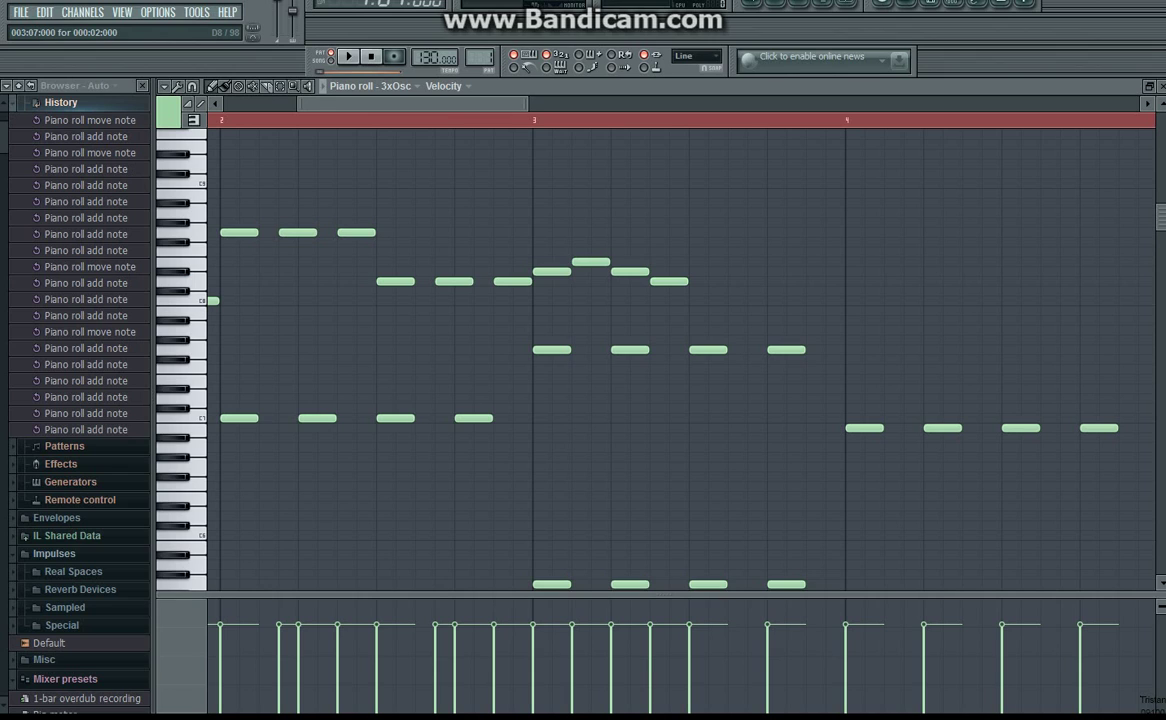
{"action": "left_click", "coordinate": [716, 282]}
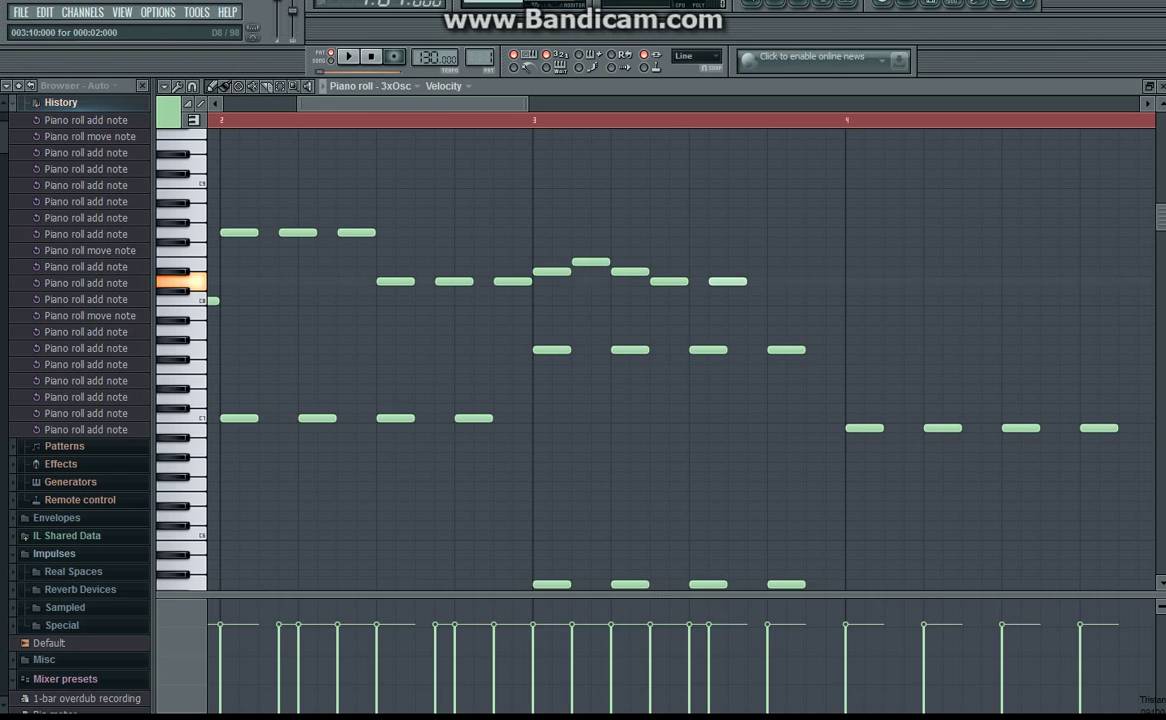
{"action": "right_click", "coordinate": [727, 281]}
{"action": "right_click", "coordinate": [669, 281]}
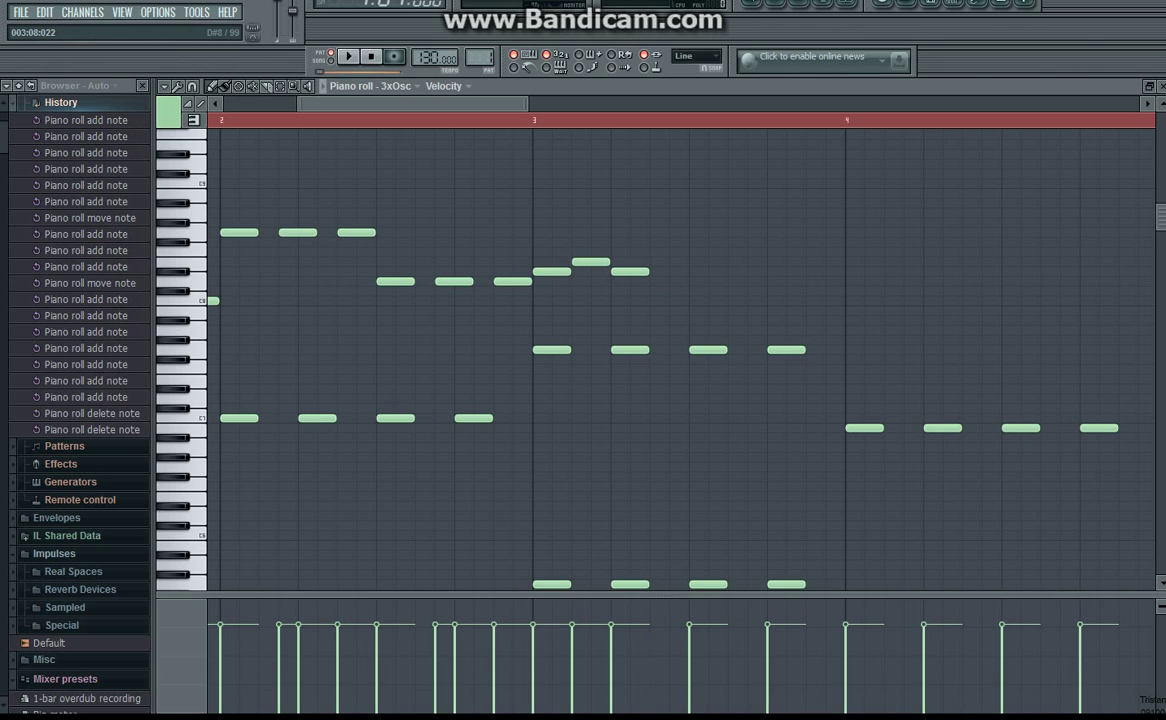
- Add three D#8 notes at steps 8, 11 and 14 of bar 3
{"action": "left_click", "coordinate": [673, 272]}
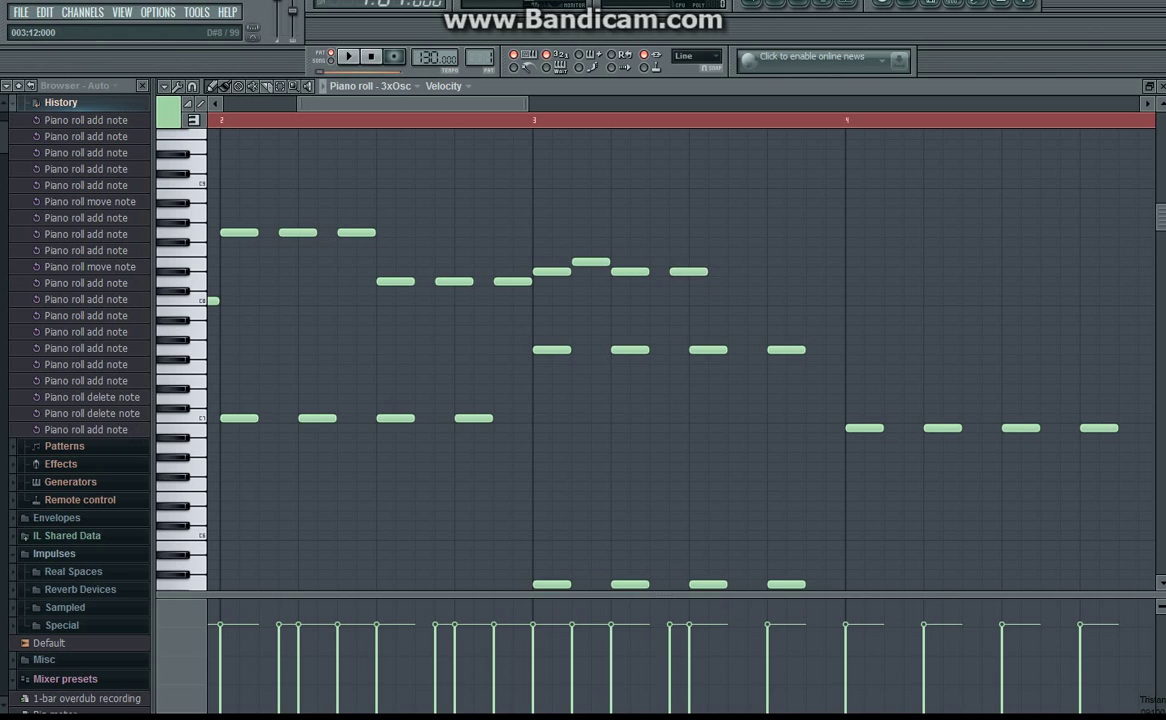
{"action": "left_click", "coordinate": [733, 271]}
{"action": "left_click", "coordinate": [791, 271]}
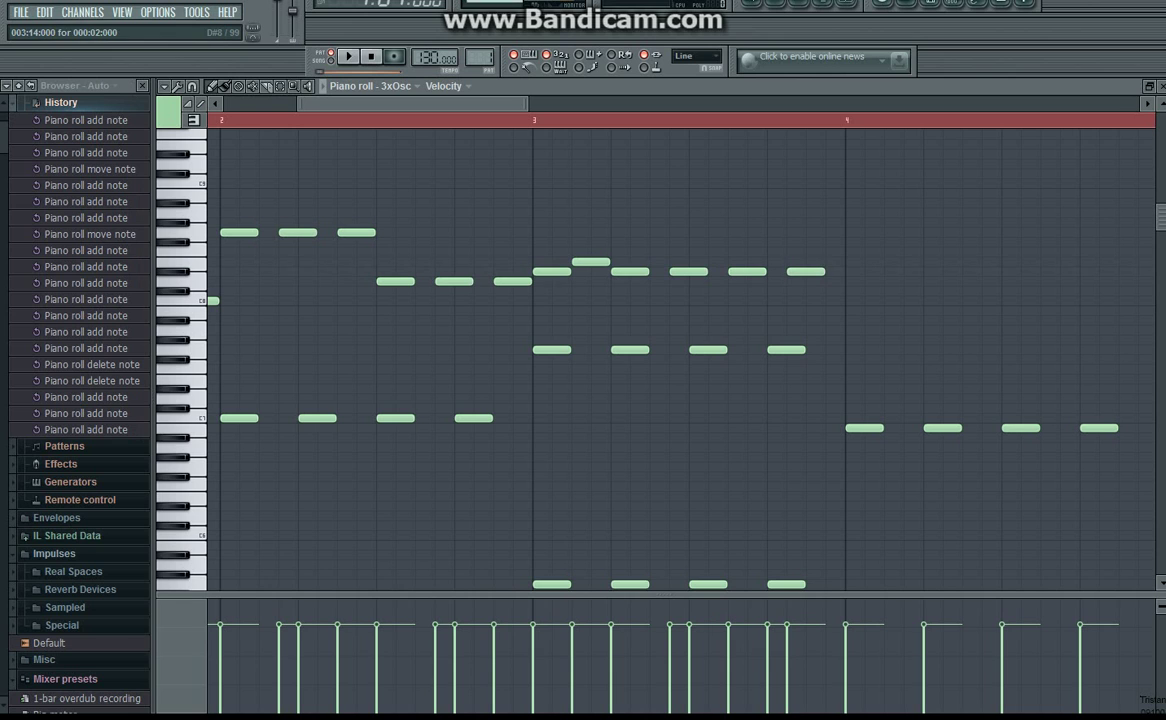
- Play back the pattern and delete all the D#8 and E8 notes of the high melody in bar 3
{"action": "key", "text": "space"}
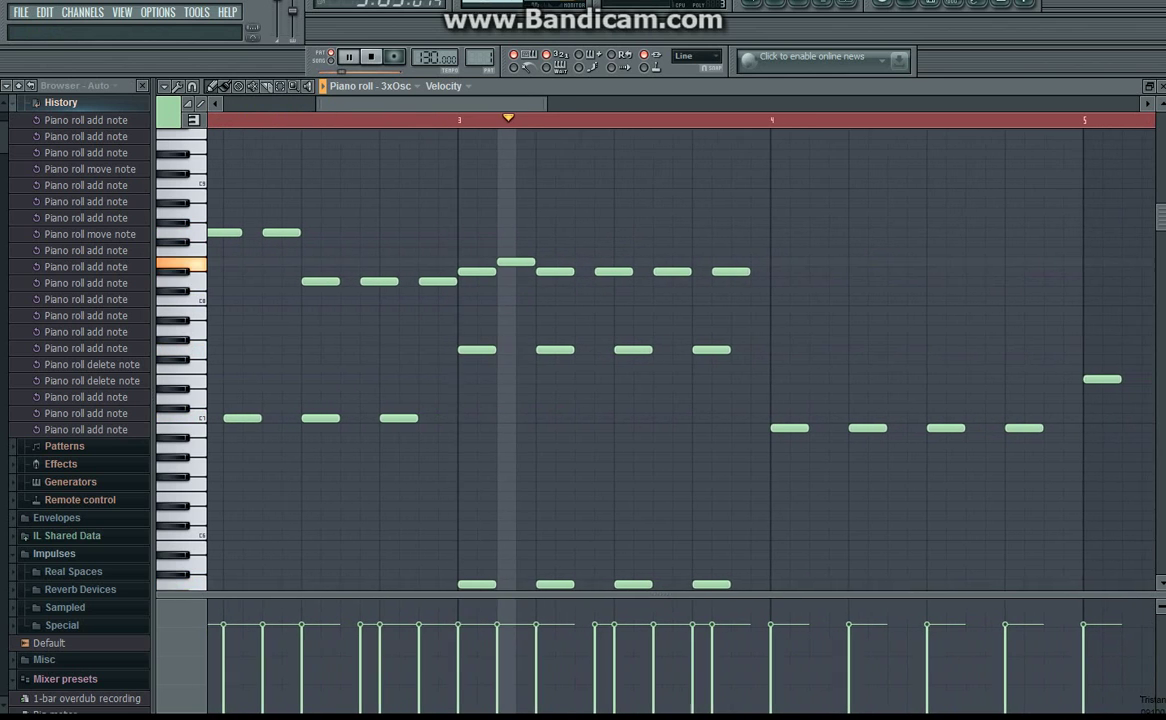
{"action": "key", "text": "space"}
{"action": "right_click", "coordinate": [702, 272]}
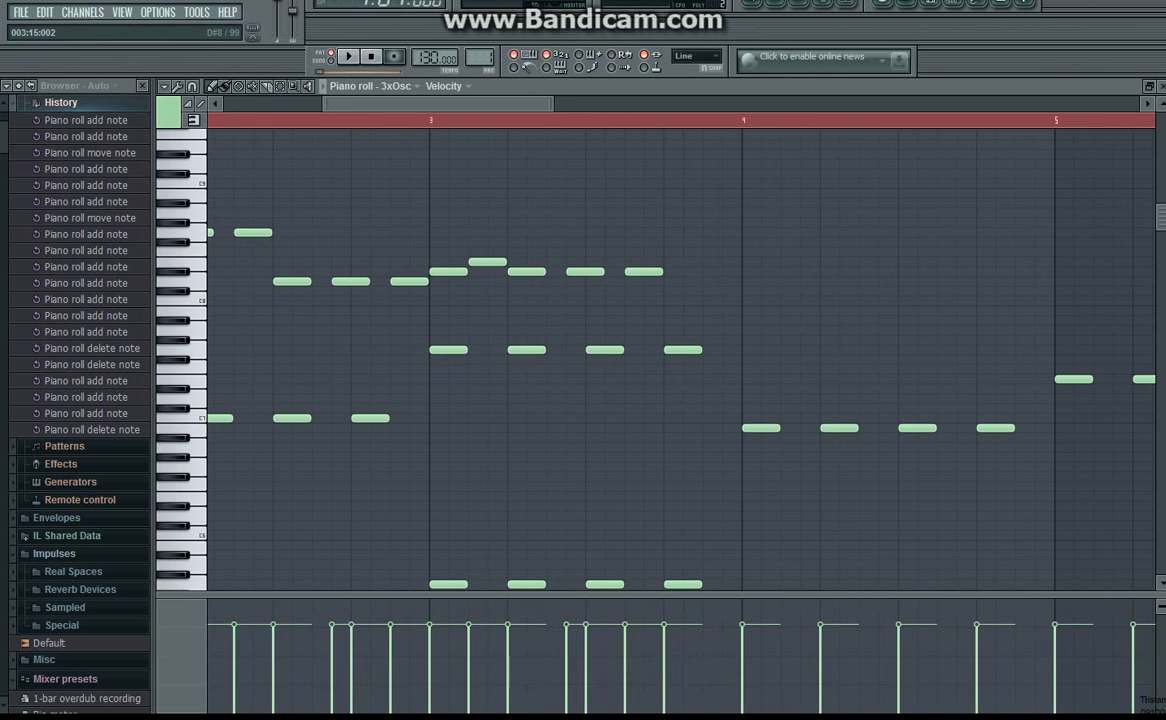
{"action": "right_click", "coordinate": [644, 272]}
{"action": "right_click", "coordinate": [585, 272]}
{"action": "right_click", "coordinate": [526, 272]}
{"action": "mouse_move", "coordinate": [432, 104]}
{"action": "left_mouse_down"}
{"action": "mouse_move", "coordinate": [378, 104]}
{"action": "mouse_move", "coordinate": [411, 104]}
{"action": "left_mouse_up"}
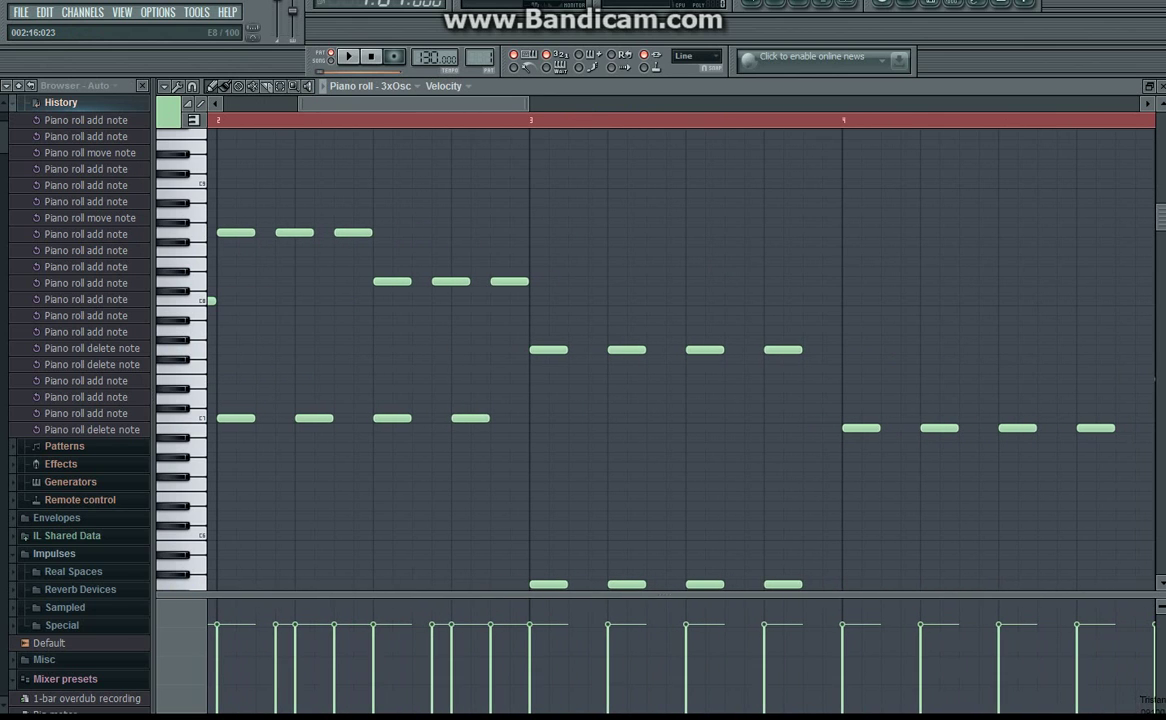
- Add three E8 notes at steps 1, 4 and 7 of bar 3
{"action": "left_click", "coordinate": [548, 262]}
{"action": "left_click", "coordinate": [607, 262]}
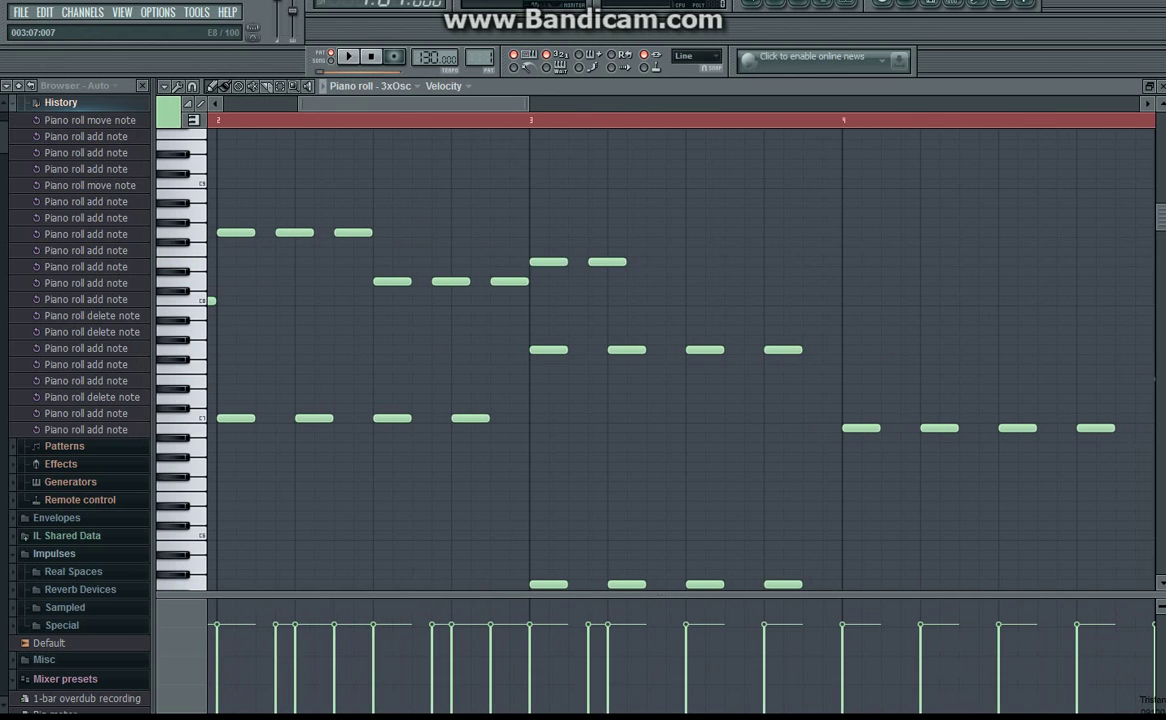
{"action": "left_click", "coordinate": [666, 262]}
- Add three B7 notes at steps 9, 12 and 15 of bar 3
{"action": "left_click_drag", "start_coordinate": [505, 104], "coordinate": [533, 104]}
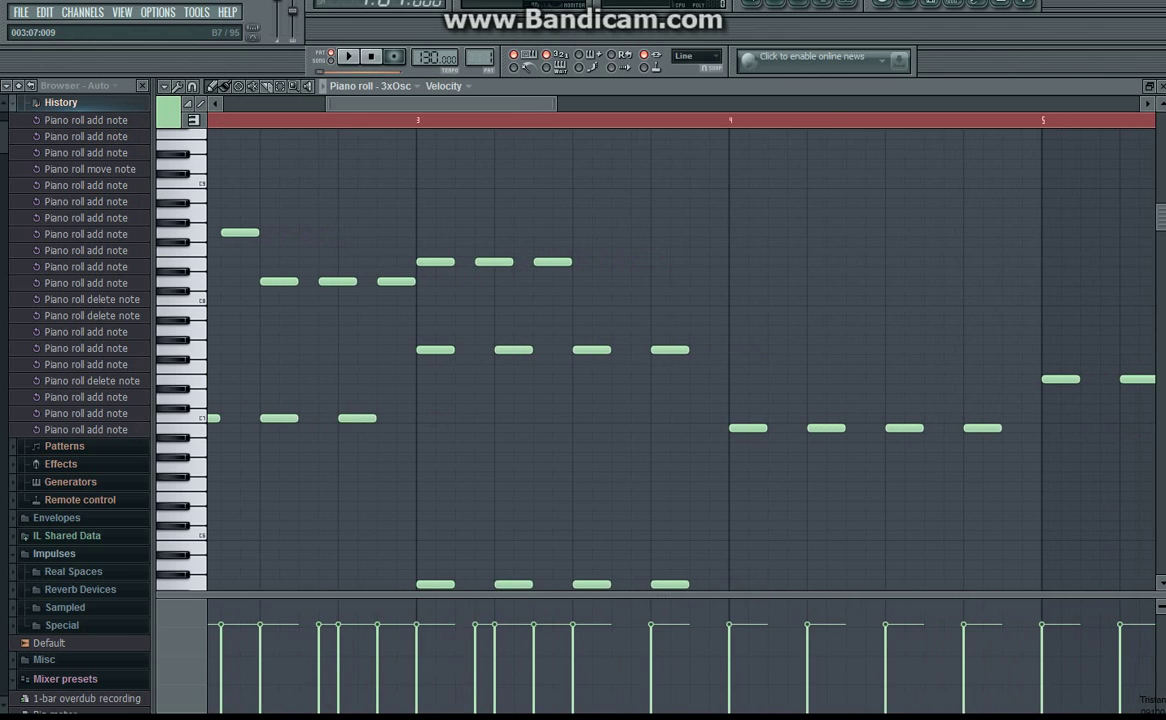
{"action": "left_click", "coordinate": [590, 310]}
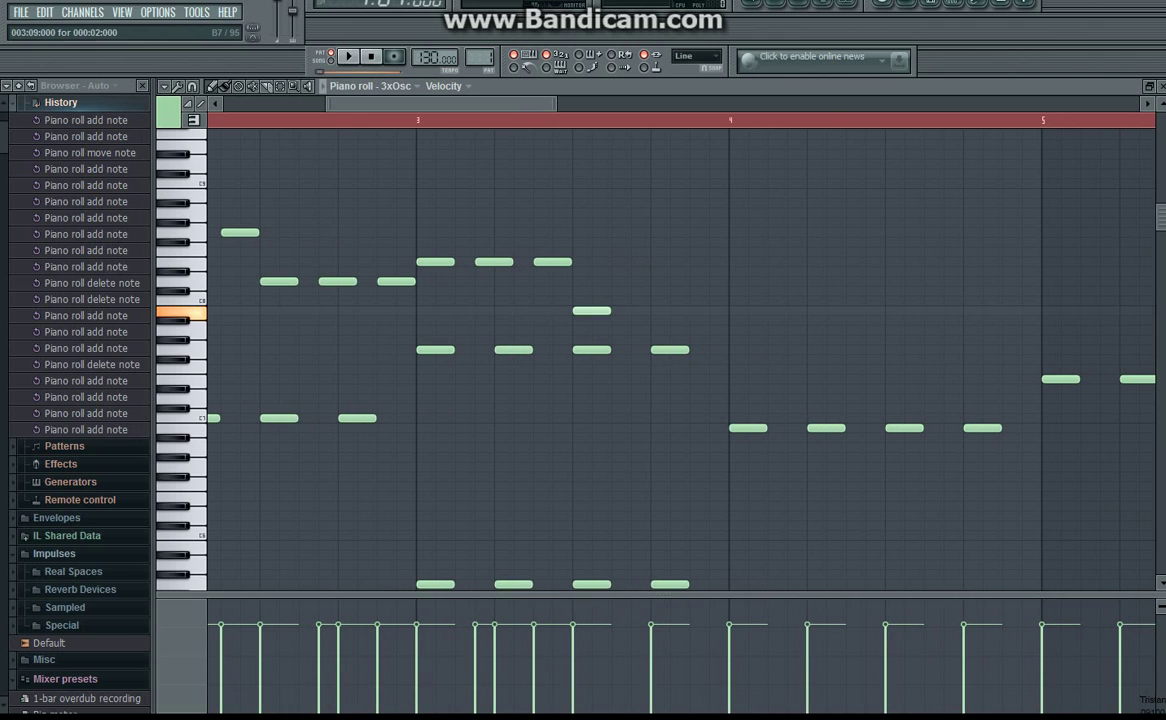
{"action": "left_click", "coordinate": [650, 310]}
{"action": "left_click", "coordinate": [709, 310]}
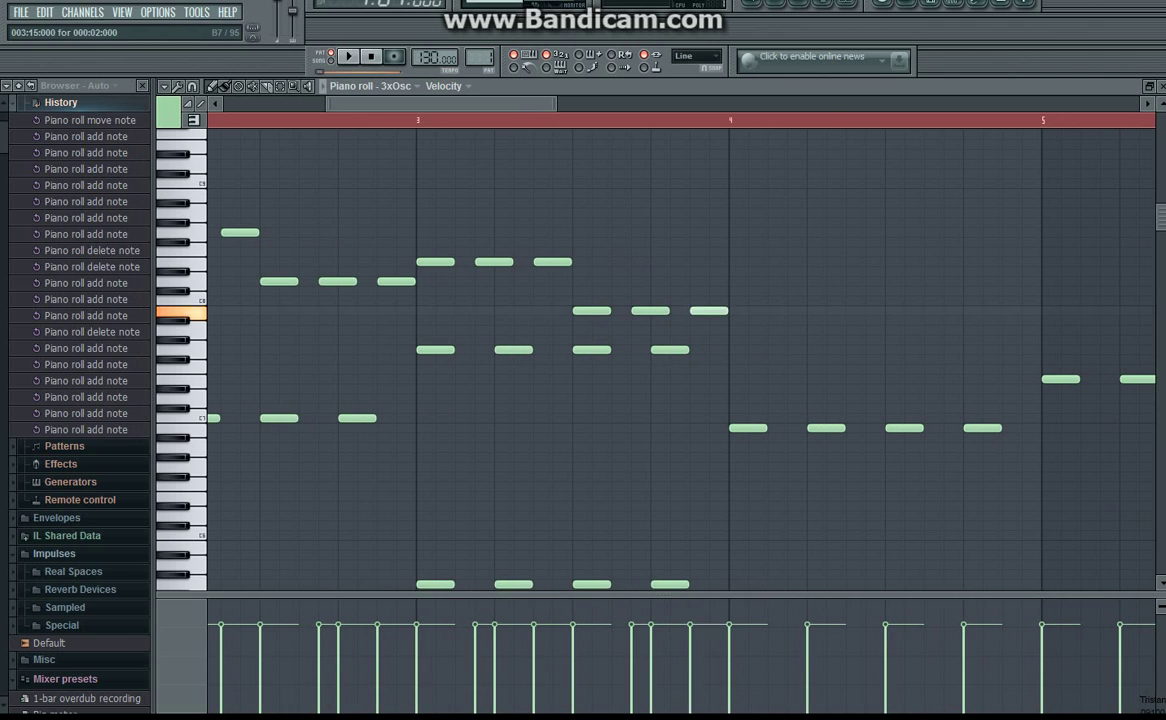
- Add three C#8 notes at steps 1, 4 and 7 of bar 4 and play back the high melody
{"action": "left_click_drag", "start_coordinate": [528, 104], "coordinate": [560, 104]}
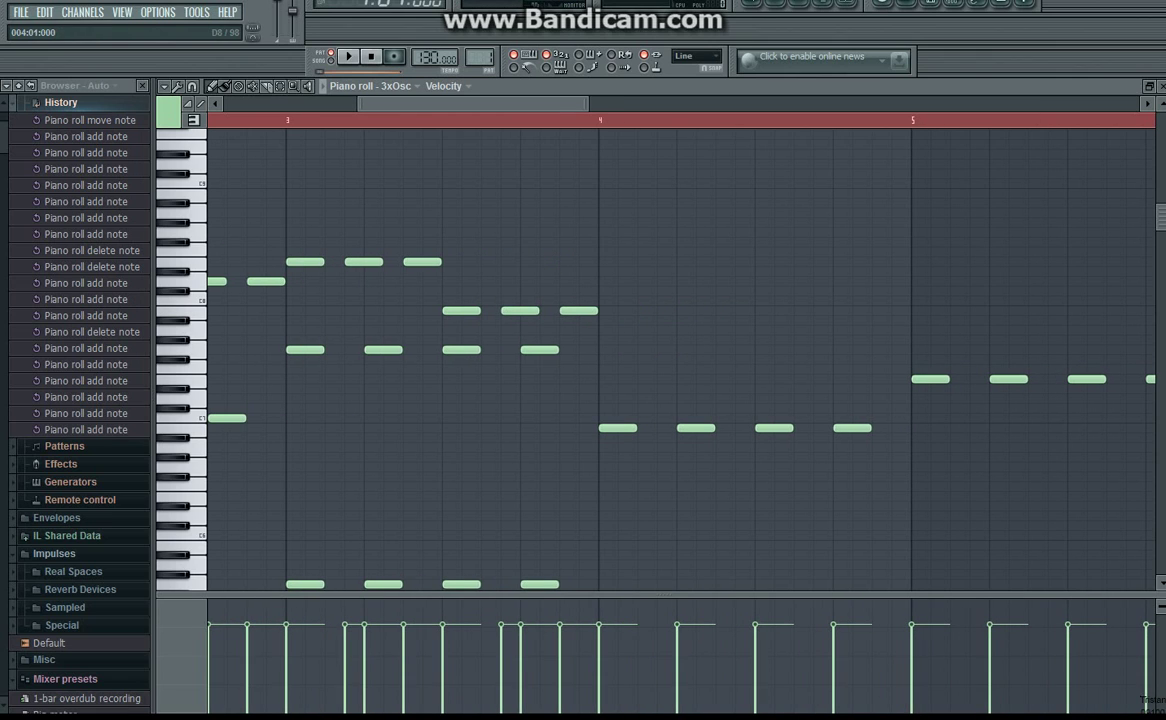
{"action": "left_click", "coordinate": [618, 291]}
{"action": "left_click", "coordinate": [676, 291]}
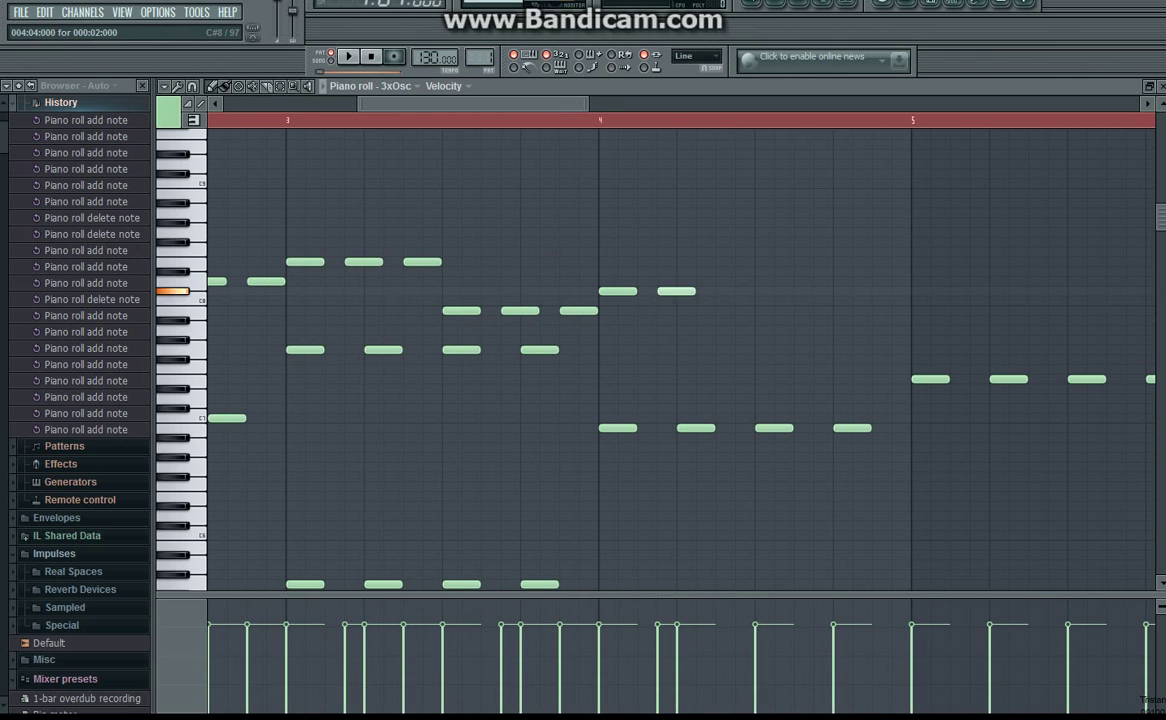
{"action": "left_click", "coordinate": [735, 291]}
{"action": "left_click", "coordinate": [348, 57]}
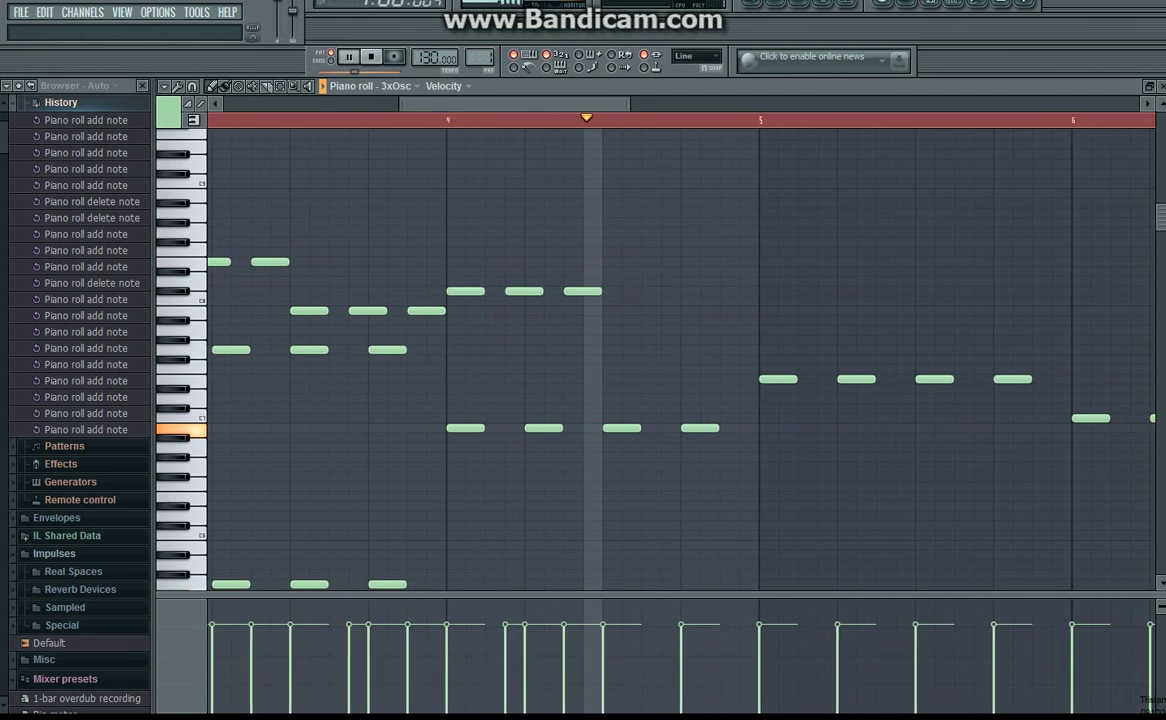
{"action": "key", "text": "space"}
{"action": "left_click", "coordinate": [435, 300]}
{"action": "left_click", "coordinate": [463, 300]}
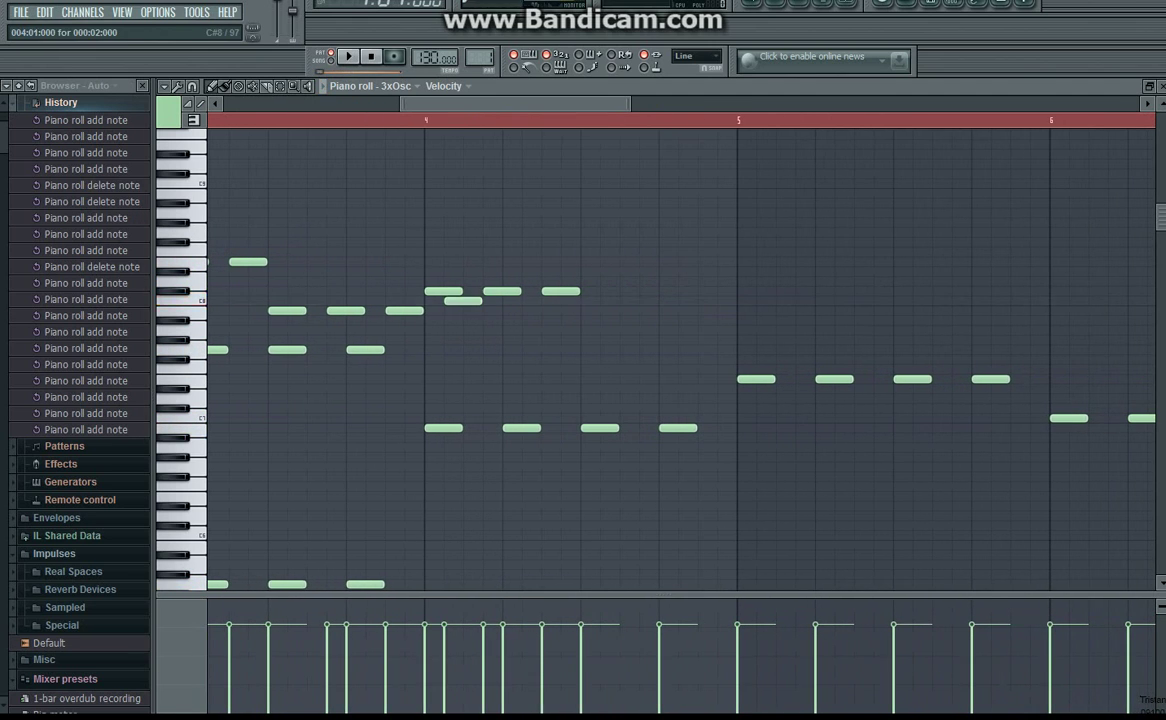
{"action": "right_click", "coordinate": [463, 300]}
- Move the three C#8 notes at the start of bar 4 up to D8 and play back the result
{"action": "mouse_move", "coordinate": [443, 291]}
{"action": "left_mouse_down"}
{"action": "mouse_move", "coordinate": [443, 281]}
{"action": "mouse_move", "coordinate": [560, 281]}
{"action": "left_mouse_up"}
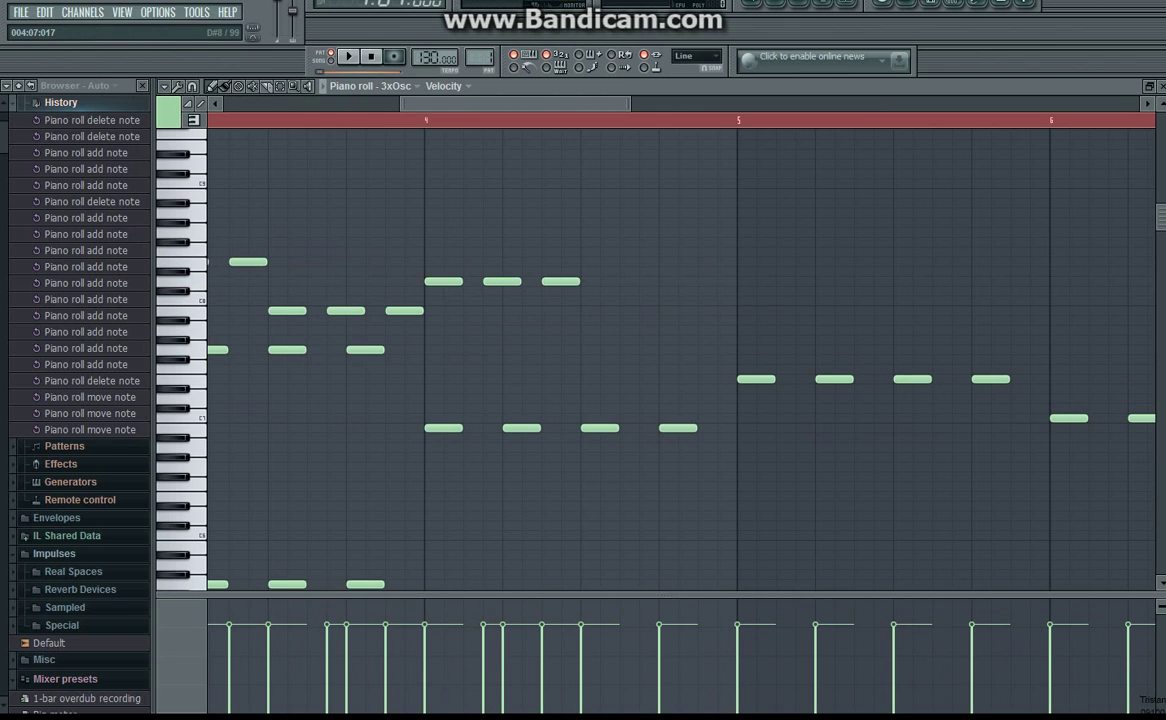
{"action": "left_click", "coordinate": [348, 57]}
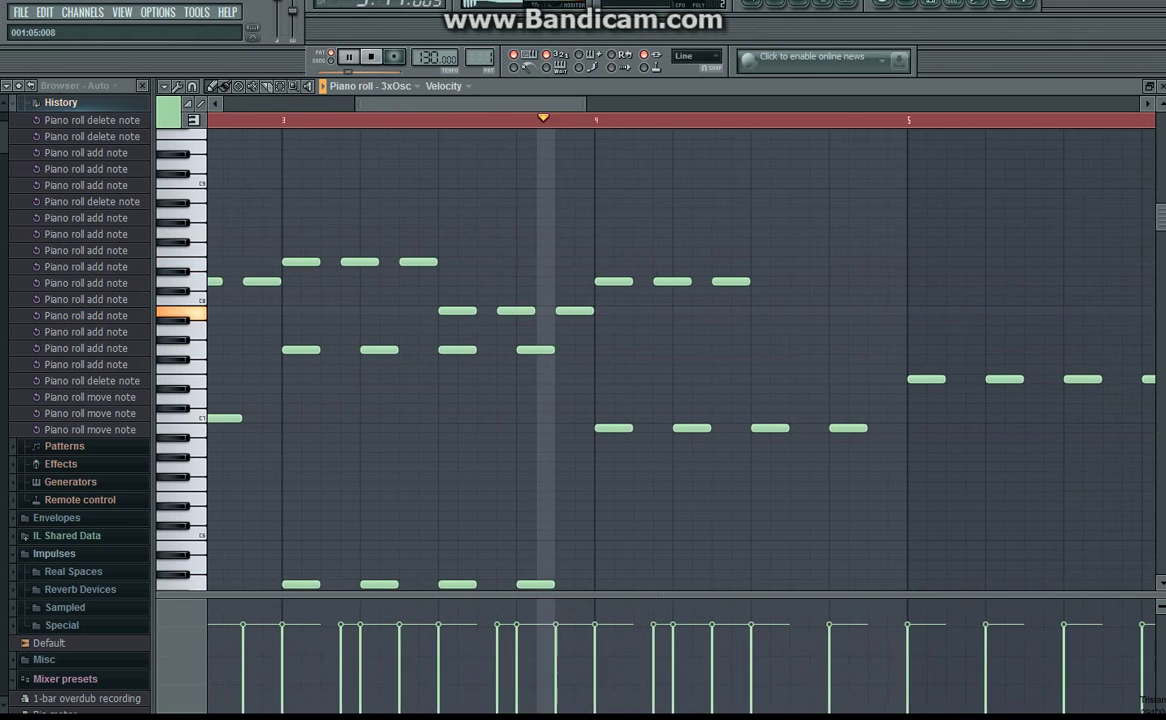
{"action": "key", "text": "space"}
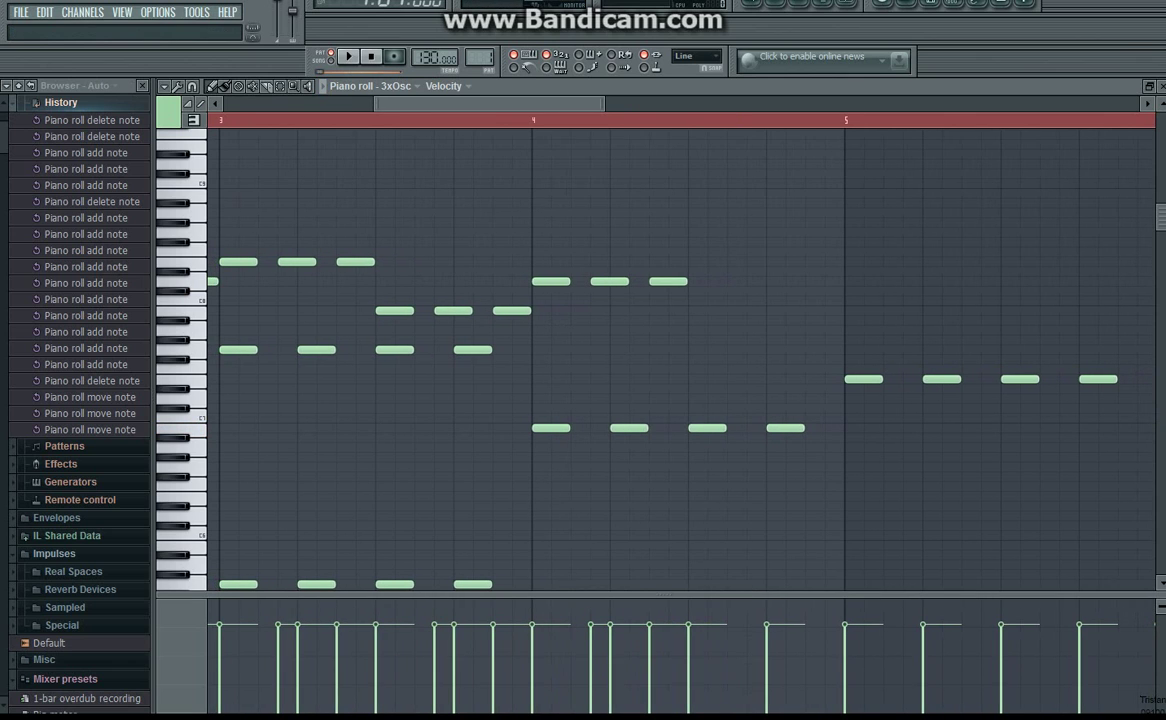
- Add three A7 notes at steps 9, 12 and 15 of bar 4 and play back the melody
{"action": "left_click_drag", "start_coordinate": [435, 104], "coordinate": [493, 104]}
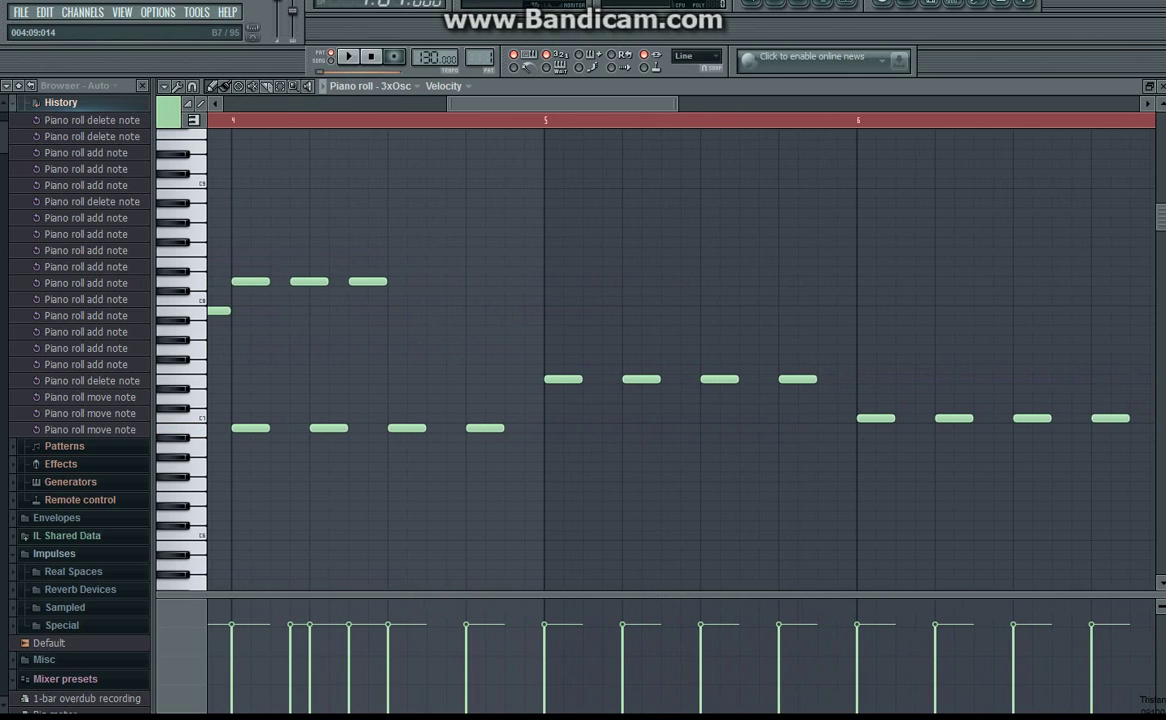
{"action": "left_click", "coordinate": [399, 320]}
{"action": "left_click", "coordinate": [402, 320]}
{"action": "left_click", "coordinate": [417, 330]}
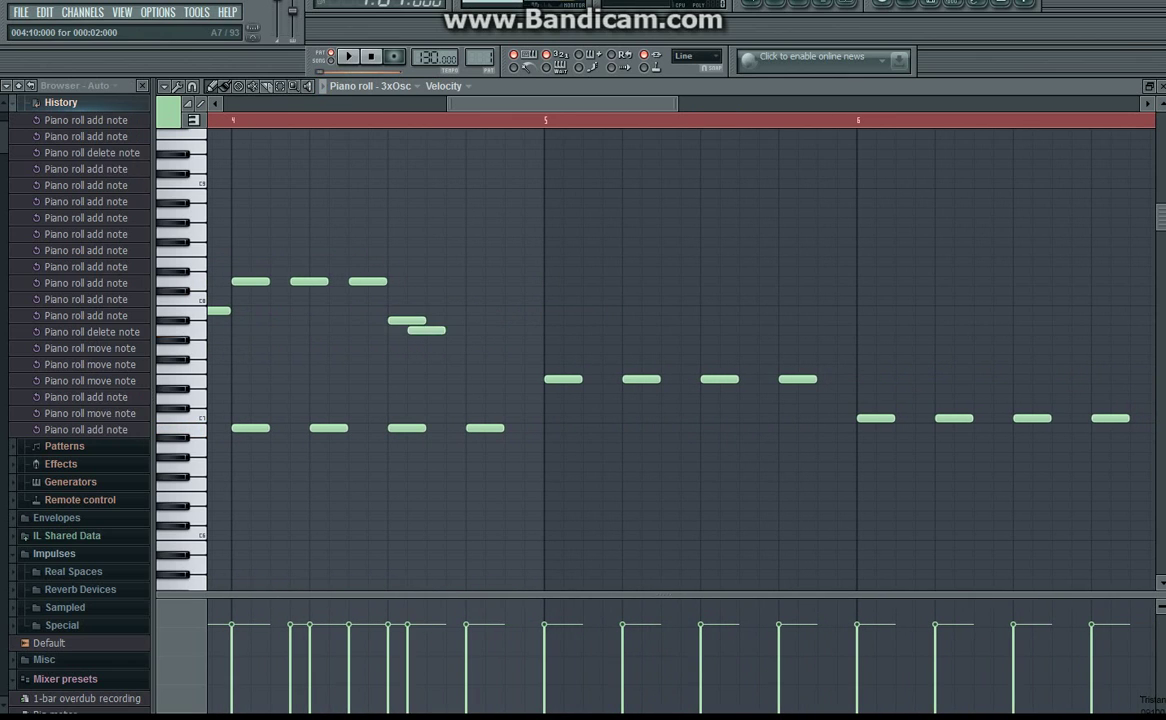
{"action": "right_click", "coordinate": [420, 330]}
{"action": "left_click_drag", "start_coordinate": [412, 320], "coordinate": [414, 331]}
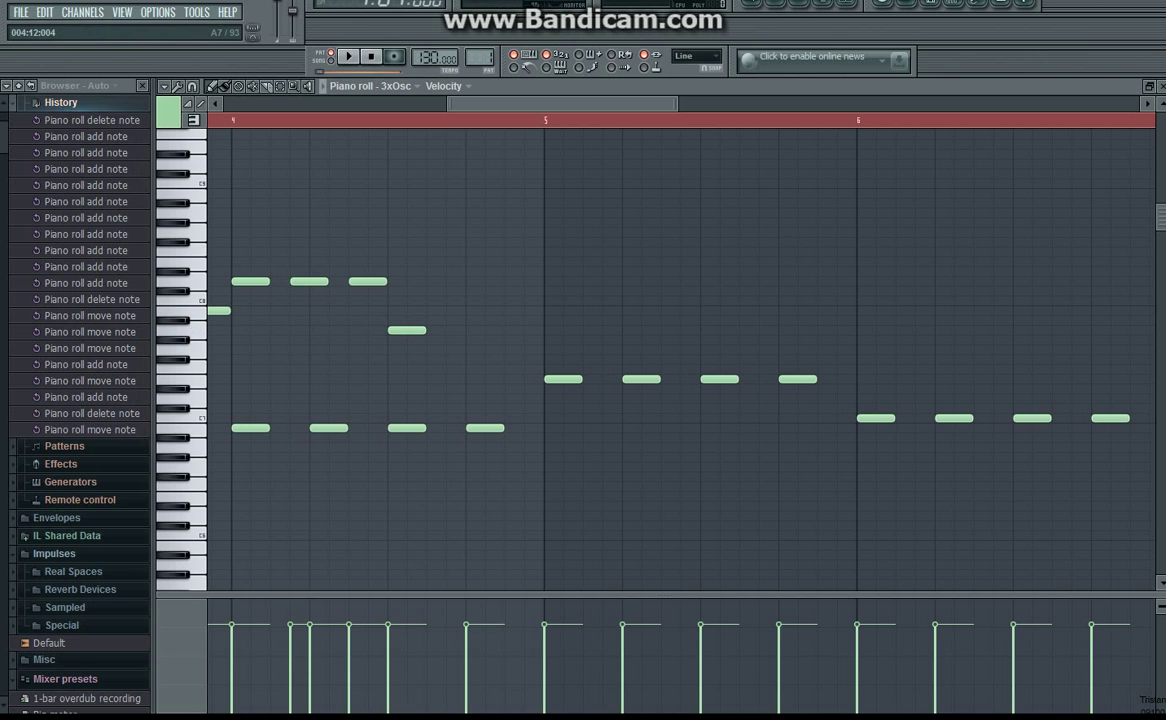
{"action": "left_click", "coordinate": [455, 330]}
{"action": "left_click", "coordinate": [510, 330]}
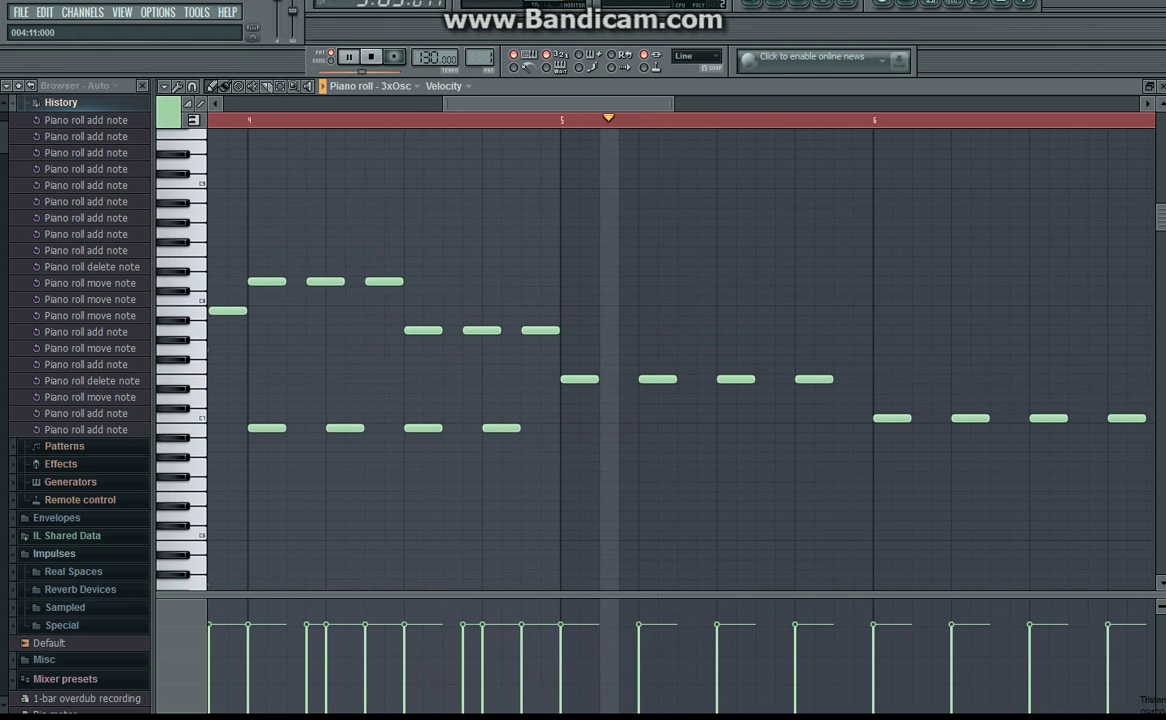
{"action": "left_click", "coordinate": [370, 57]}
- Copy the high melody notes of bars 1 to 4 and paste them into bars 5 to 8
{"action": "left_click_drag", "start_coordinate": [489, 104], "coordinate": [409, 104]}
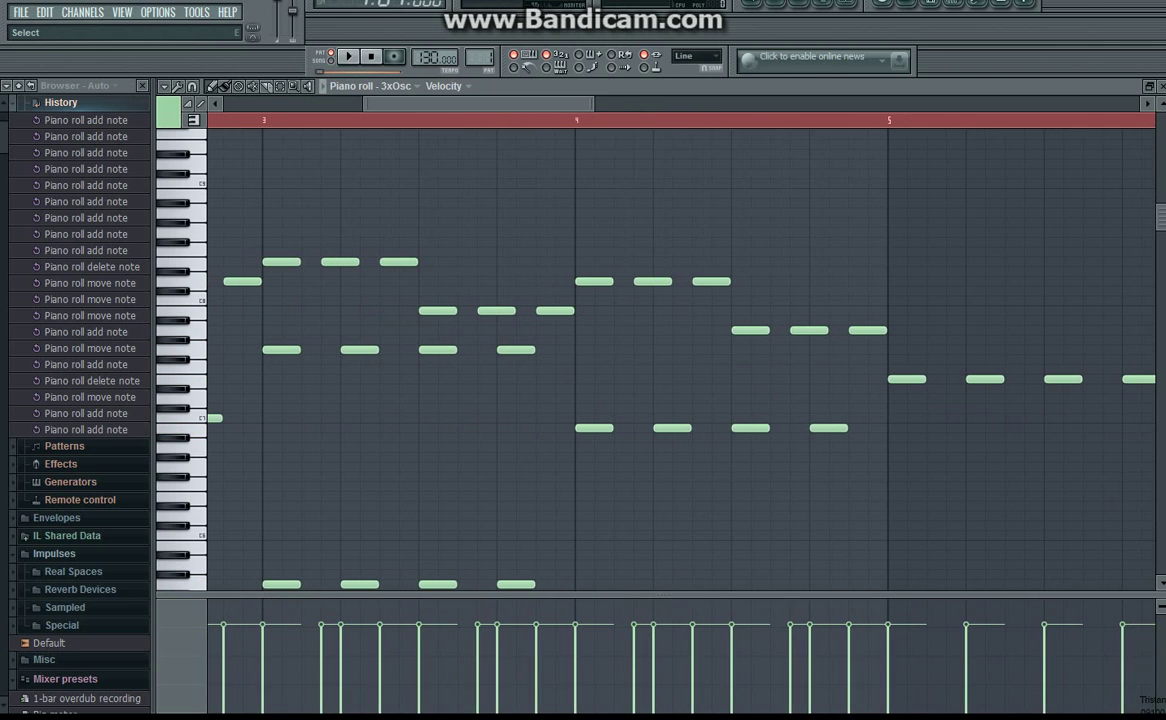
{"action": "left_click_drag", "start_coordinate": [896, 333], "coordinate": [192, 205]}
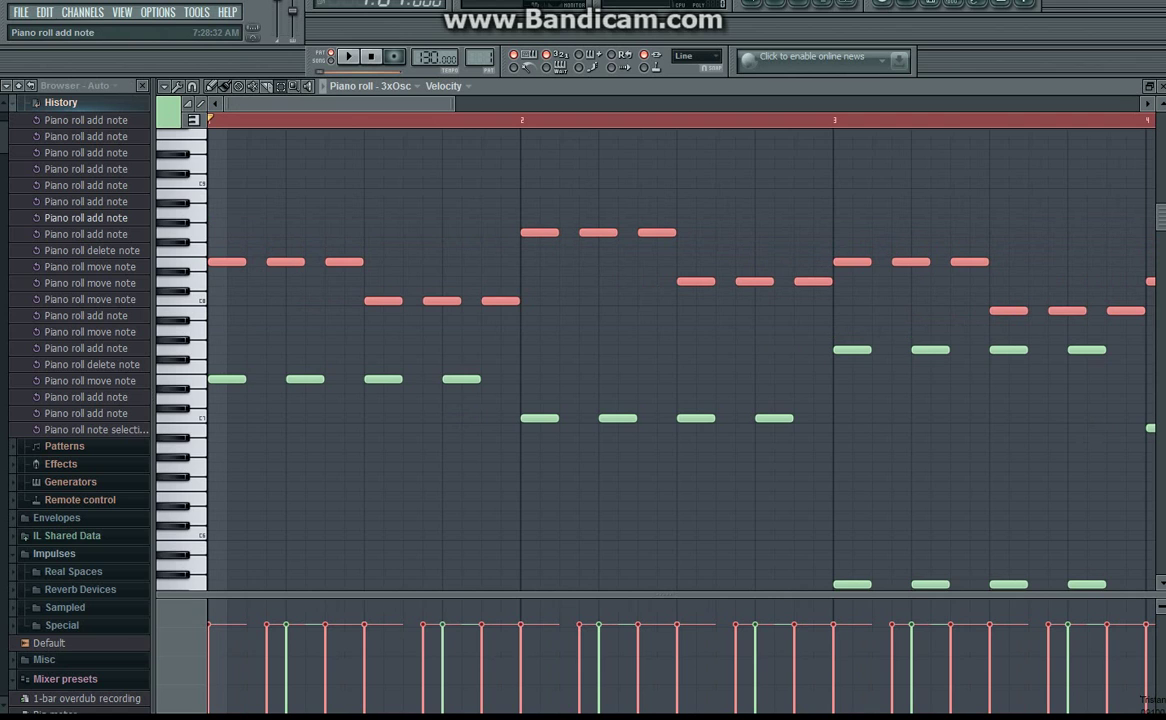
{"action": "scroll", "coordinate": [317, 330], "scroll_direction": "right", "scroll_amount": 10}
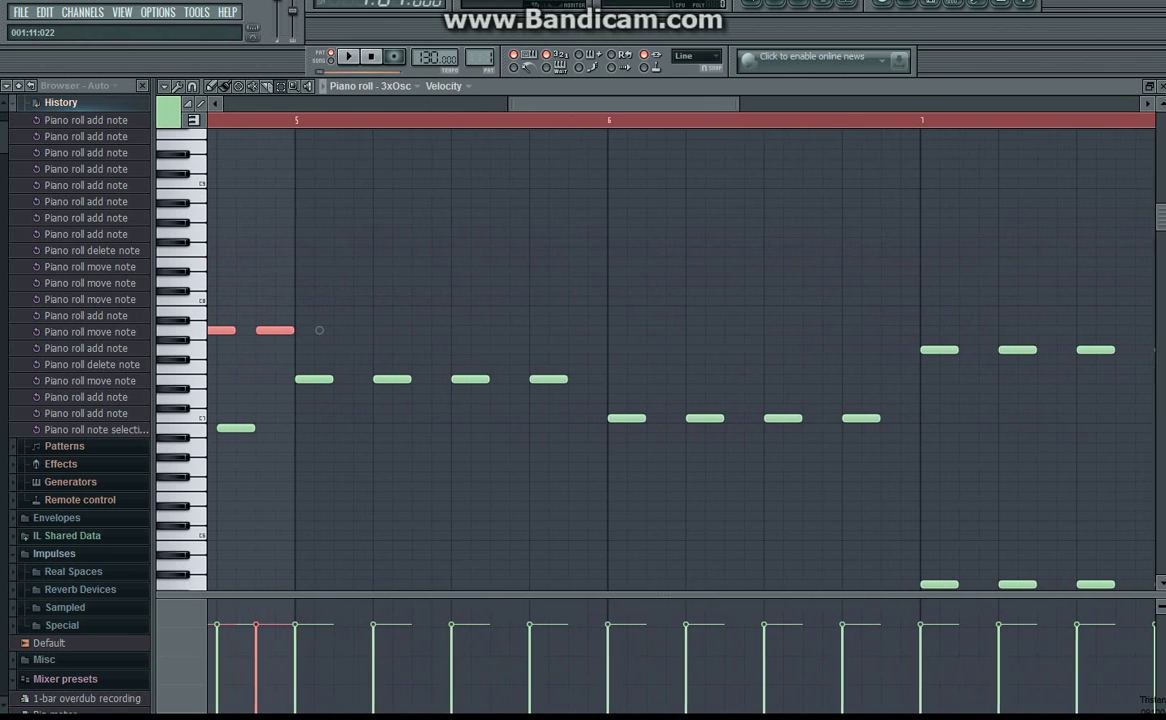
{"action": "key", "text": "ctrl+v"}
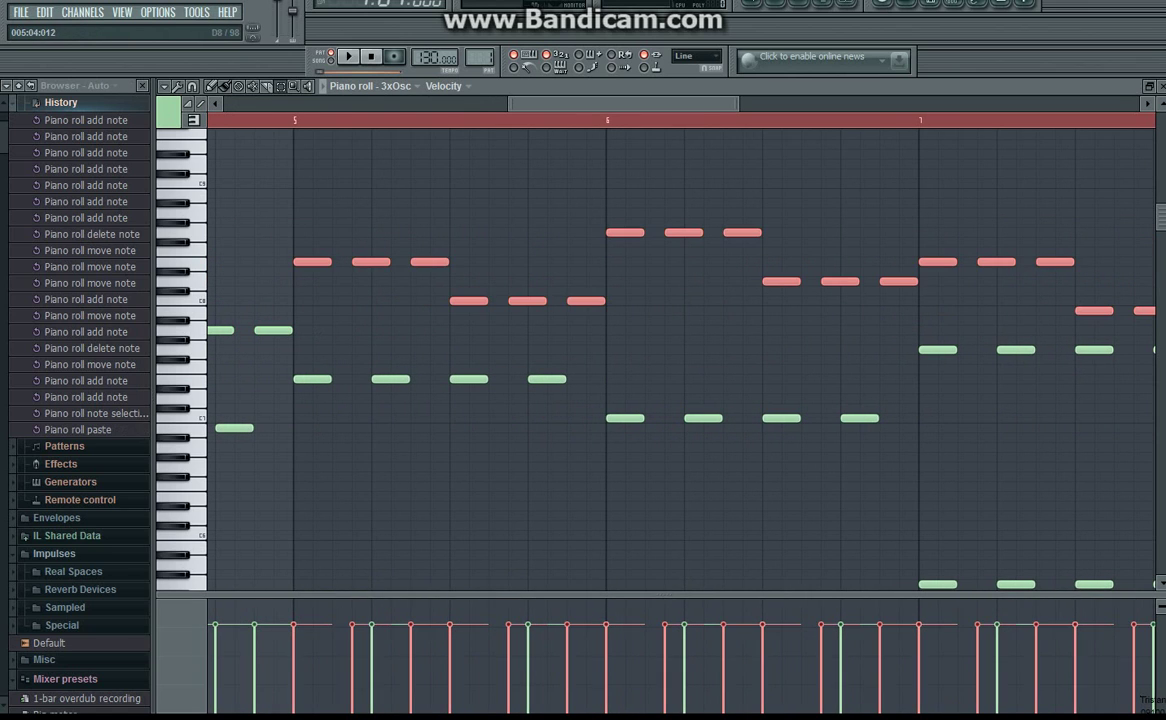
- Check the pasted high melody through bar 8 and play back the pattern from the beginning
{"action": "scroll", "coordinate": [789, 296], "scroll_direction": "right", "scroll_amount": 7}
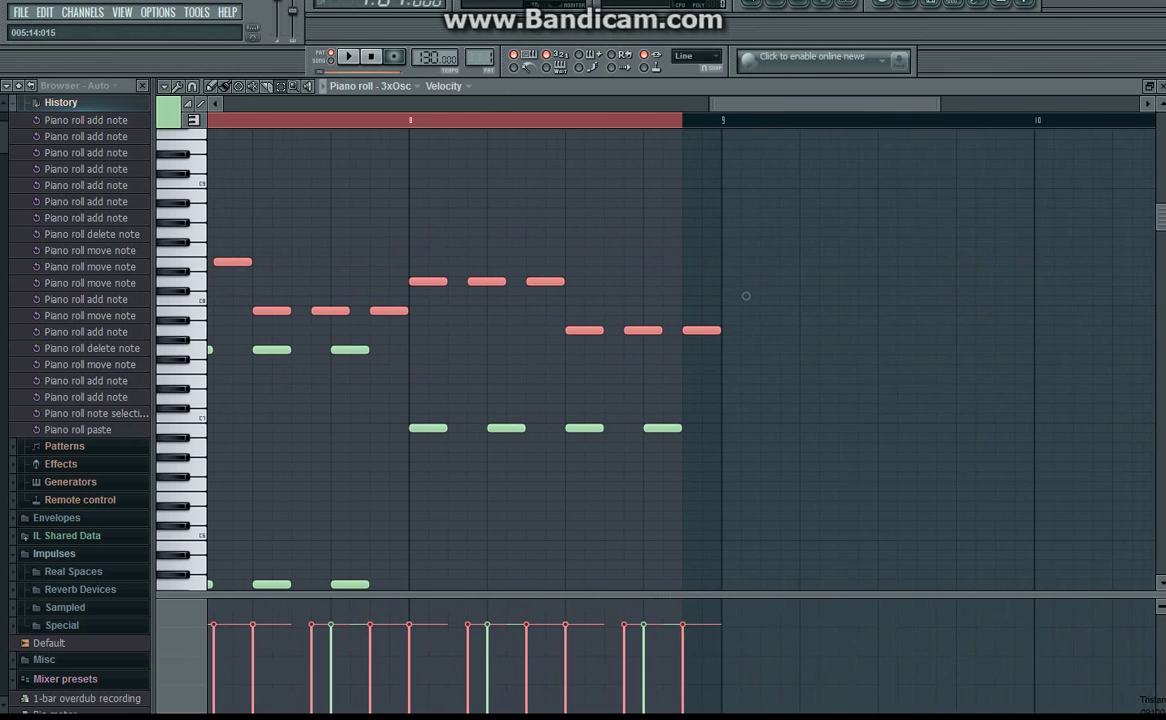
{"action": "key", "text": "ctrl+d"}
{"action": "left_click_drag", "start_coordinate": [800, 104], "coordinate": [328, 104]}
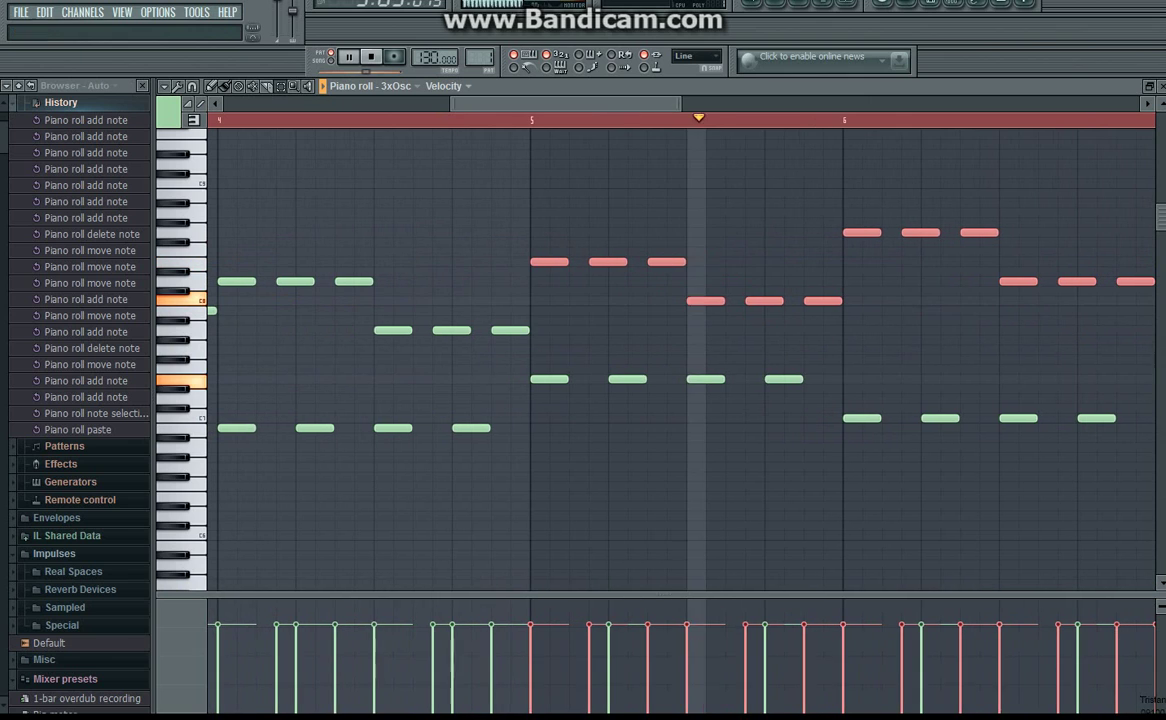
{"action": "key", "text": "space"}
- Deselect the pasted notes and replace the three C8 notes in bar 5 with D8 notes at steps 9, 12 and 15
{"action": "left_click_drag", "start_coordinate": [600, 104], "coordinate": [622, 104]}
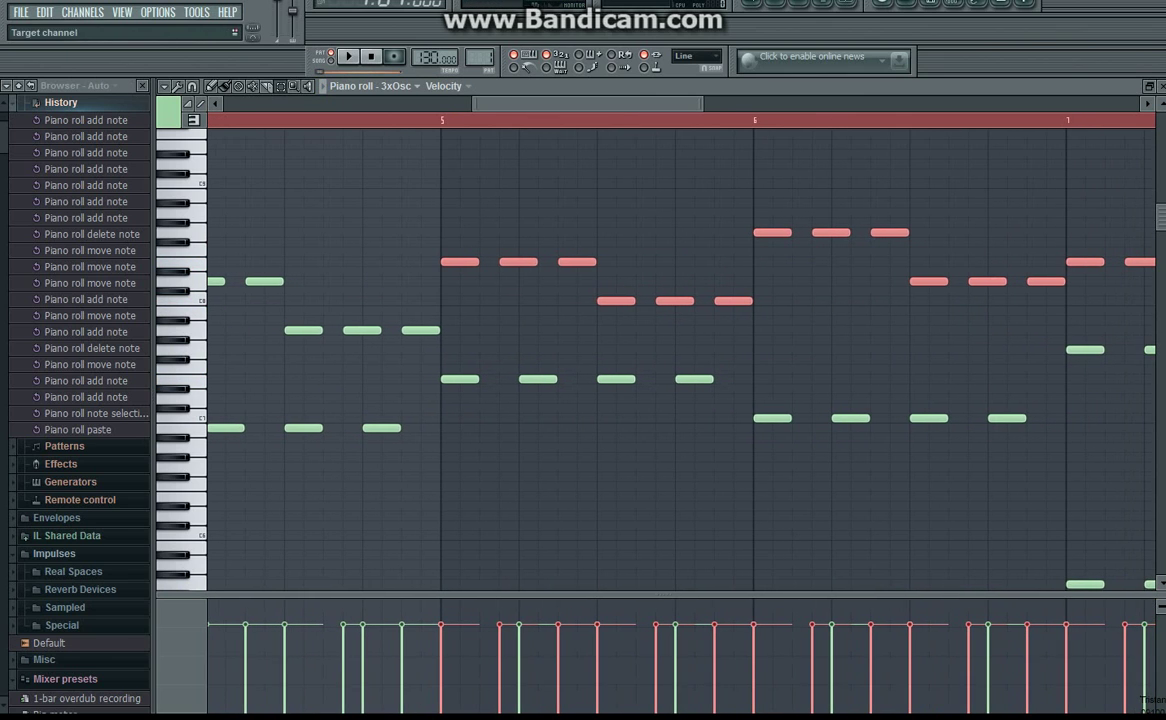
{"action": "key", "text": "ctrl+d"}
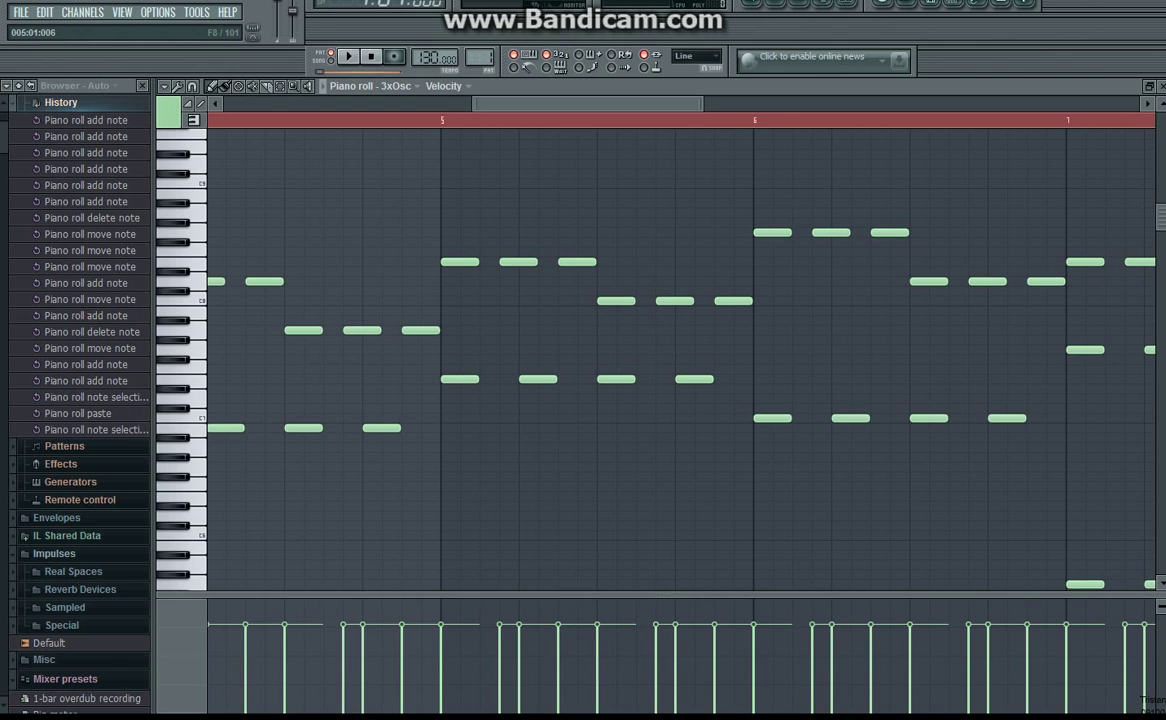
{"action": "left_click", "coordinate": [616, 281]}
{"action": "left_click", "coordinate": [659, 281]}
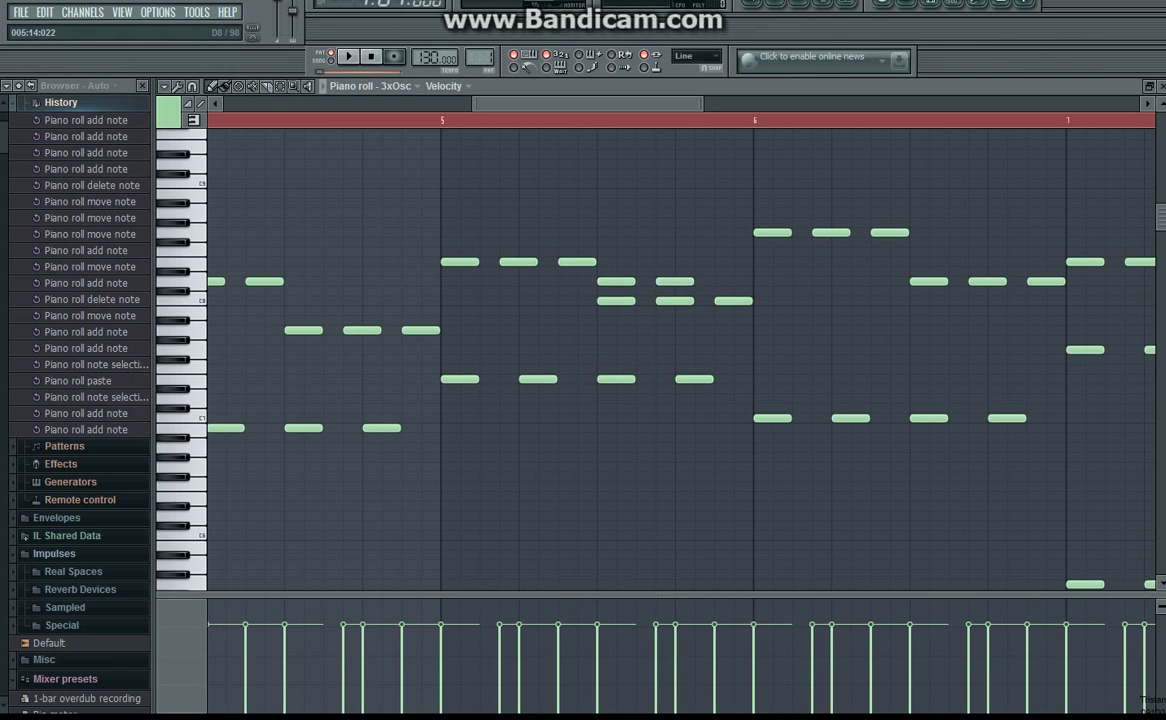
{"action": "left_click", "coordinate": [720, 281]}
{"action": "right_click", "coordinate": [730, 301]}
{"action": "right_click", "coordinate": [690, 301]}
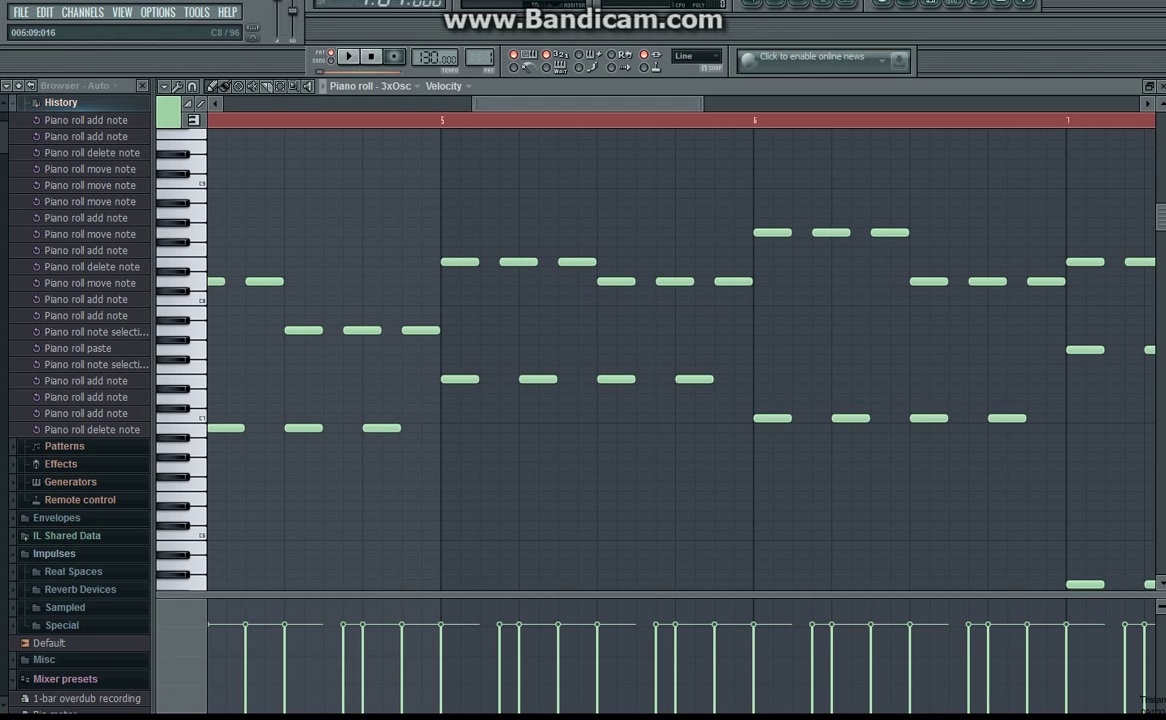
- Replace the three G8 notes in bar 6 with A8 notes at steps 1, 4 and 7
{"action": "left_click", "coordinate": [772, 212]}
{"action": "left_click", "coordinate": [830, 212]}
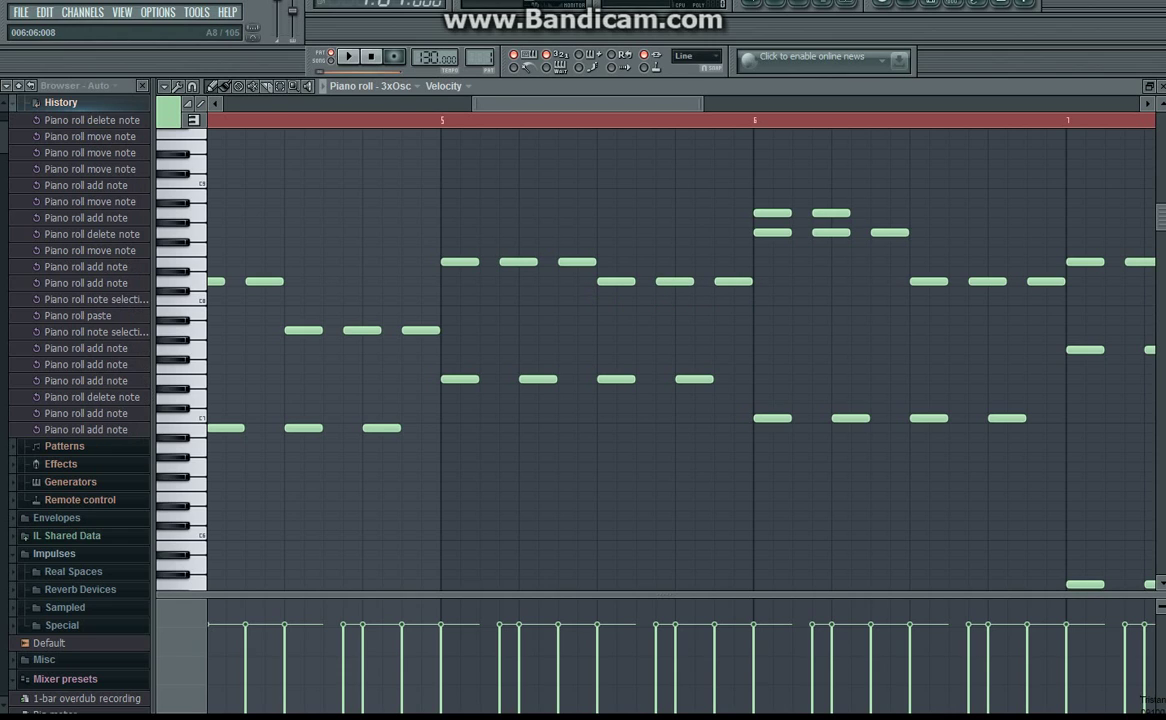
{"action": "left_click", "coordinate": [889, 212]}
{"action": "right_click", "coordinate": [830, 232]}
{"action": "right_click", "coordinate": [889, 232]}
- Replace the three D8 notes in bar 6 with E8 notes at steps 9, 12 and 15
{"action": "left_click_drag", "start_coordinate": [560, 104], "coordinate": [611, 104]}
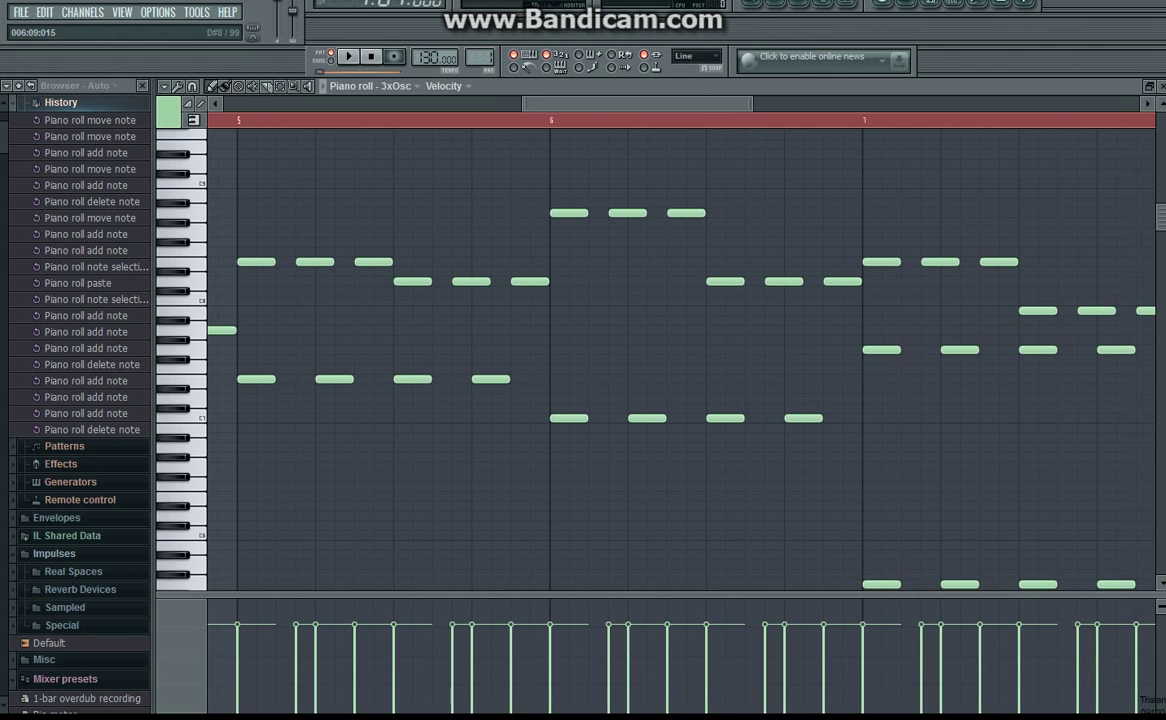
{"action": "left_click", "coordinate": [715, 262]}
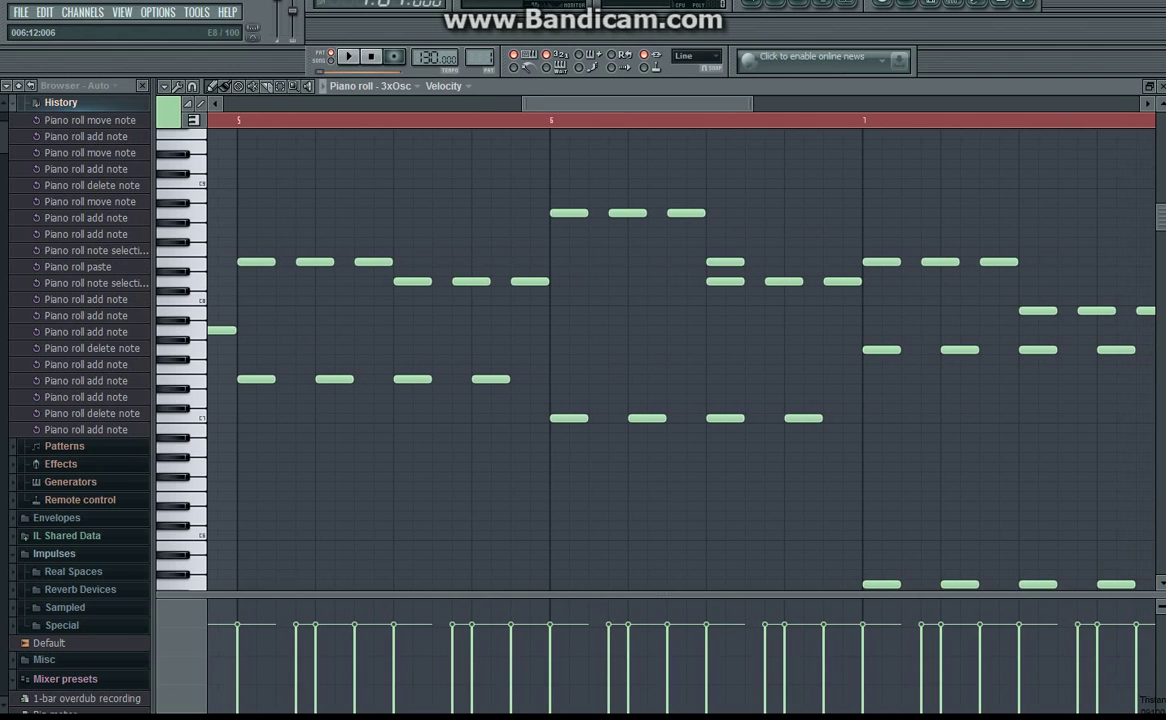
{"action": "left_click", "coordinate": [771, 262]}
{"action": "left_click", "coordinate": [832, 262]}
{"action": "right_click", "coordinate": [833, 281]}
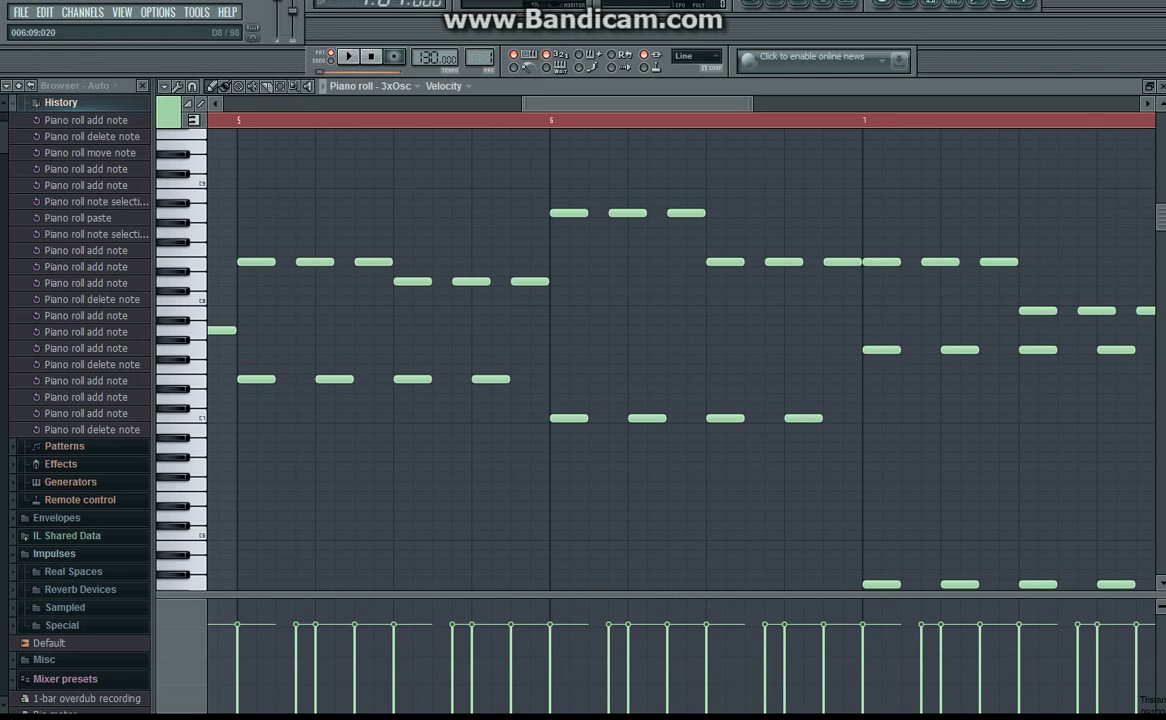
- Raise bar 7's high melody to three F#8 and three C#8 notes, and the first three high notes of bar 8 to D#8
{"action": "mouse_move", "coordinate": [881, 262]}
{"action": "left_mouse_down"}
{"action": "mouse_move", "coordinate": [881, 242]}
{"action": "mouse_move", "coordinate": [938, 261]}
{"action": "mouse_move", "coordinate": [938, 242]}
{"action": "mouse_move", "coordinate": [999, 242]}
{"action": "left_mouse_up"}
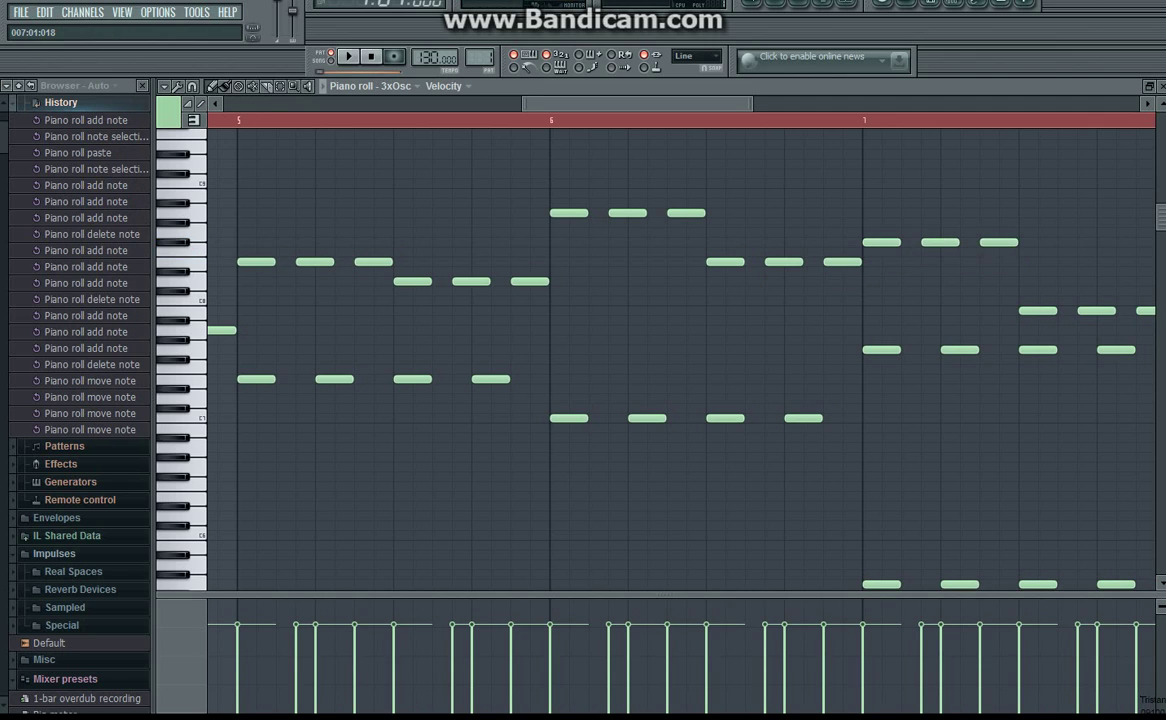
{"action": "scroll", "coordinate": [680, 350], "scroll_direction": "right", "scroll_amount": 4}
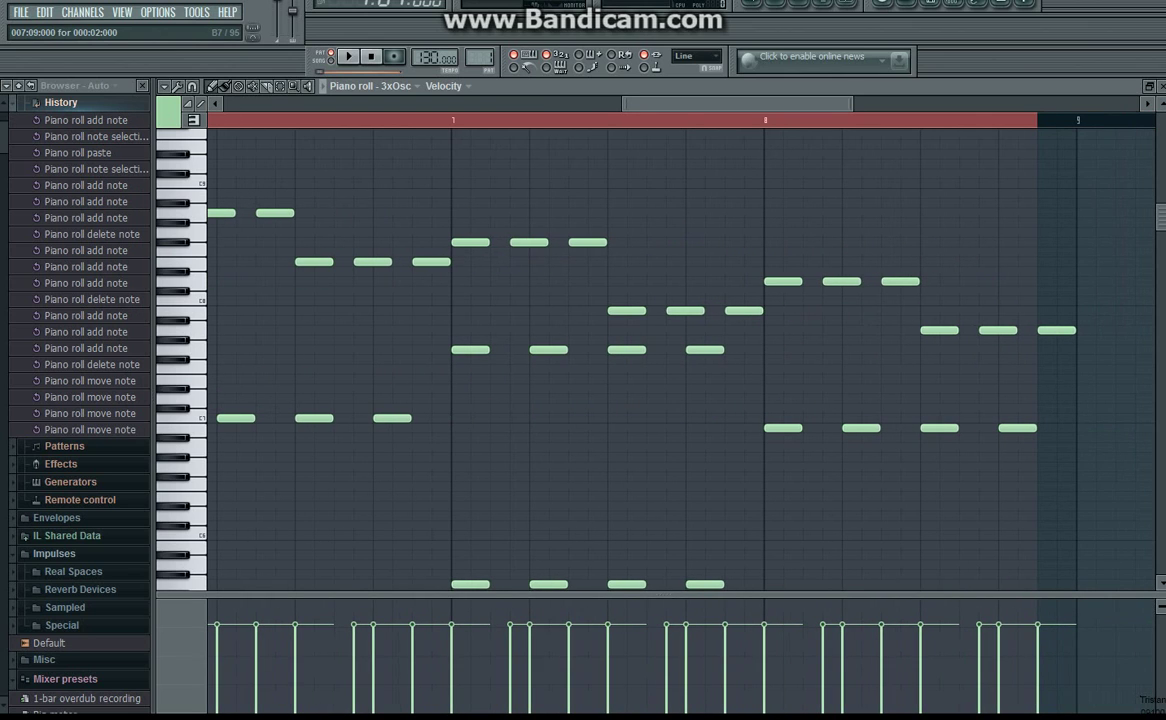
{"action": "mouse_move", "coordinate": [627, 310]}
{"action": "left_mouse_down"}
{"action": "mouse_move", "coordinate": [627, 291]}
{"action": "mouse_move", "coordinate": [900, 271]}
{"action": "left_mouse_up"}
{"action": "left_click", "coordinate": [705, 291]}
{"action": "right_click", "coordinate": [705, 291]}
{"action": "left_click", "coordinate": [745, 291]}
{"action": "right_click", "coordinate": [738, 291]}
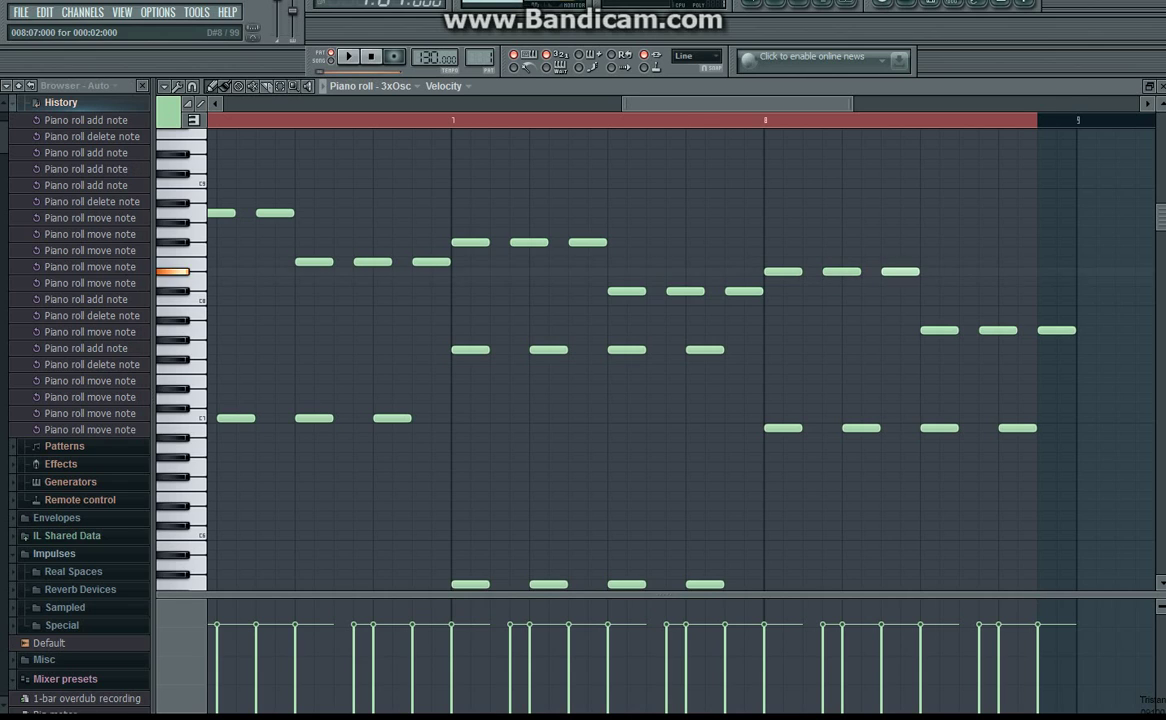
- Raise the last three high notes of bar 8 to B7 and play the pattern back
{"action": "left_click", "coordinate": [873, 292]}
{"action": "right_click", "coordinate": [873, 292]}
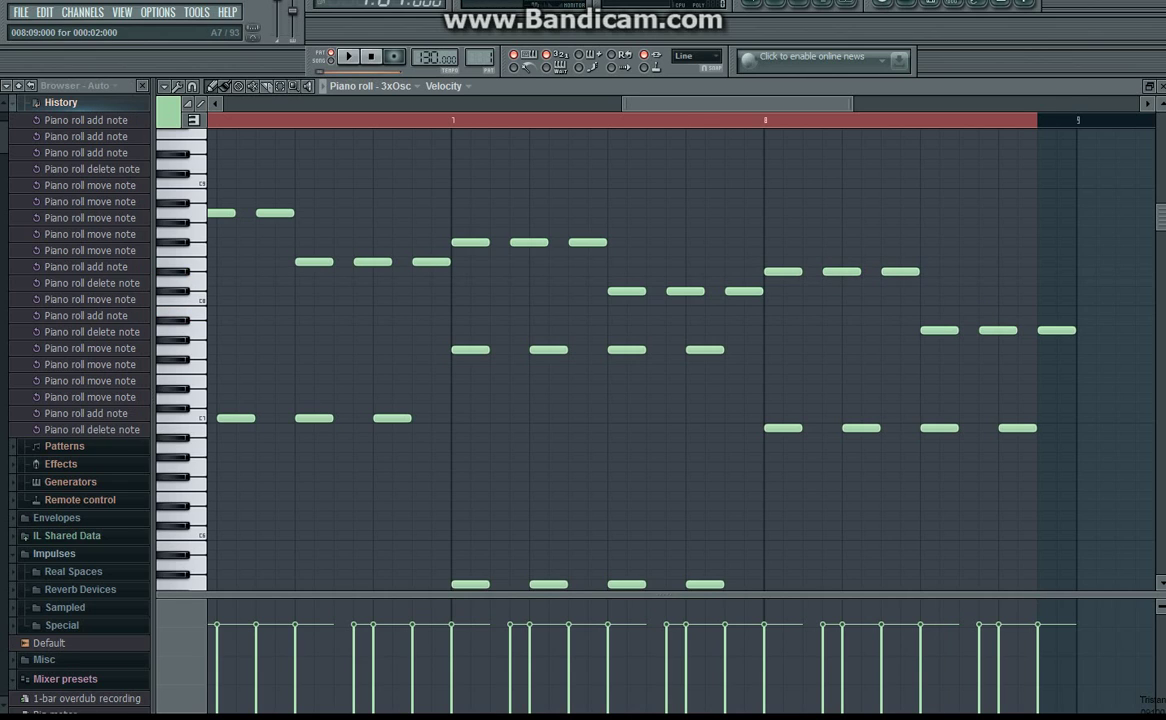
{"action": "mouse_move", "coordinate": [939, 330]}
{"action": "left_mouse_down"}
{"action": "mouse_move", "coordinate": [939, 310]}
{"action": "mouse_move", "coordinate": [1056, 320]}
{"action": "left_mouse_up"}
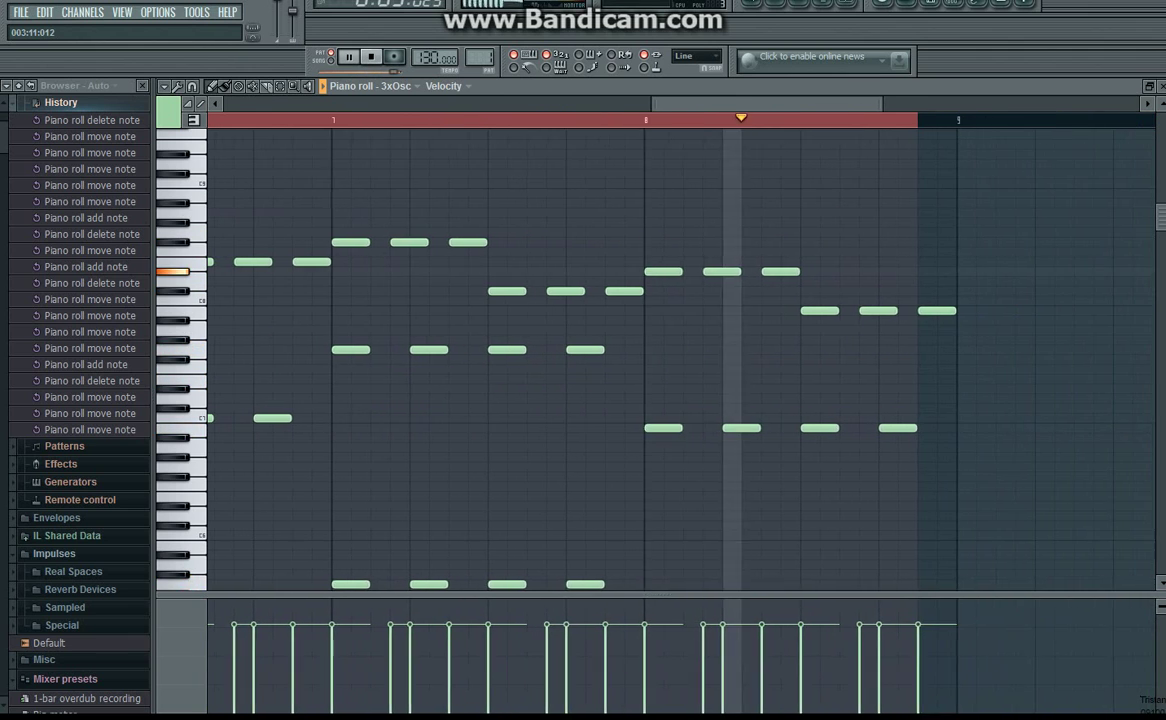
{"action": "key", "text": "space"}
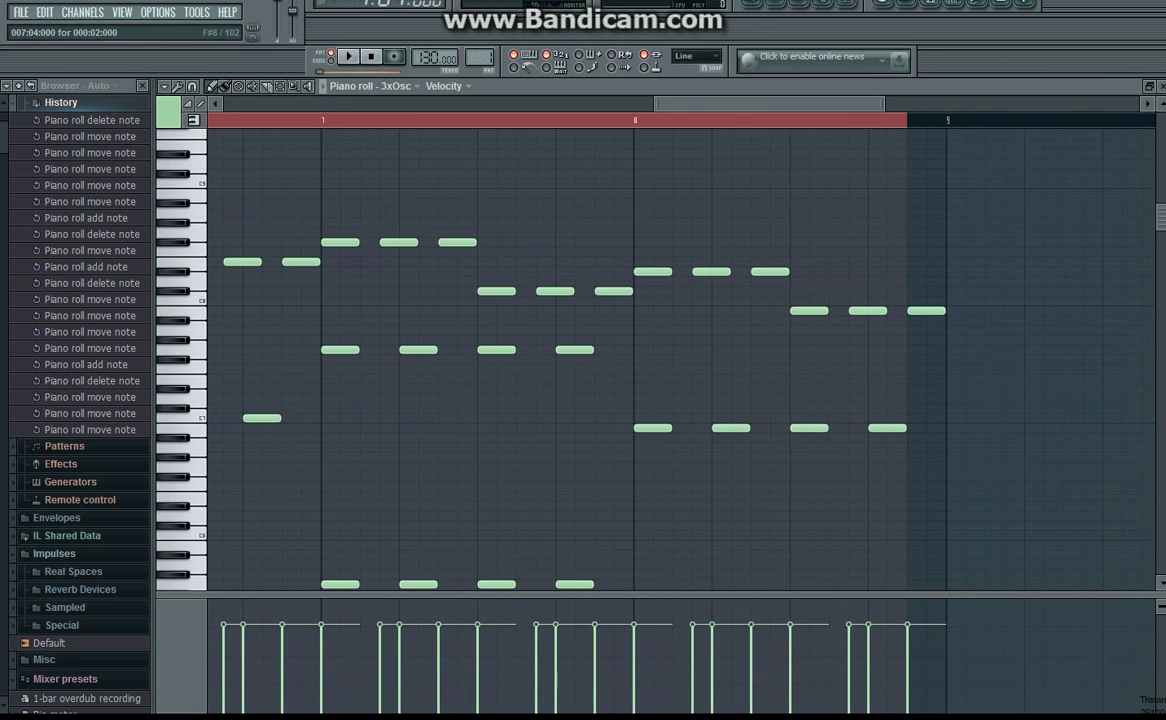
- Raise bar 7's first three high notes to G8 and bar 8's first three to E8, and play the result
{"action": "double_click", "coordinate": [398, 242]}
{"action": "left_click", "coordinate": [569, 190]}
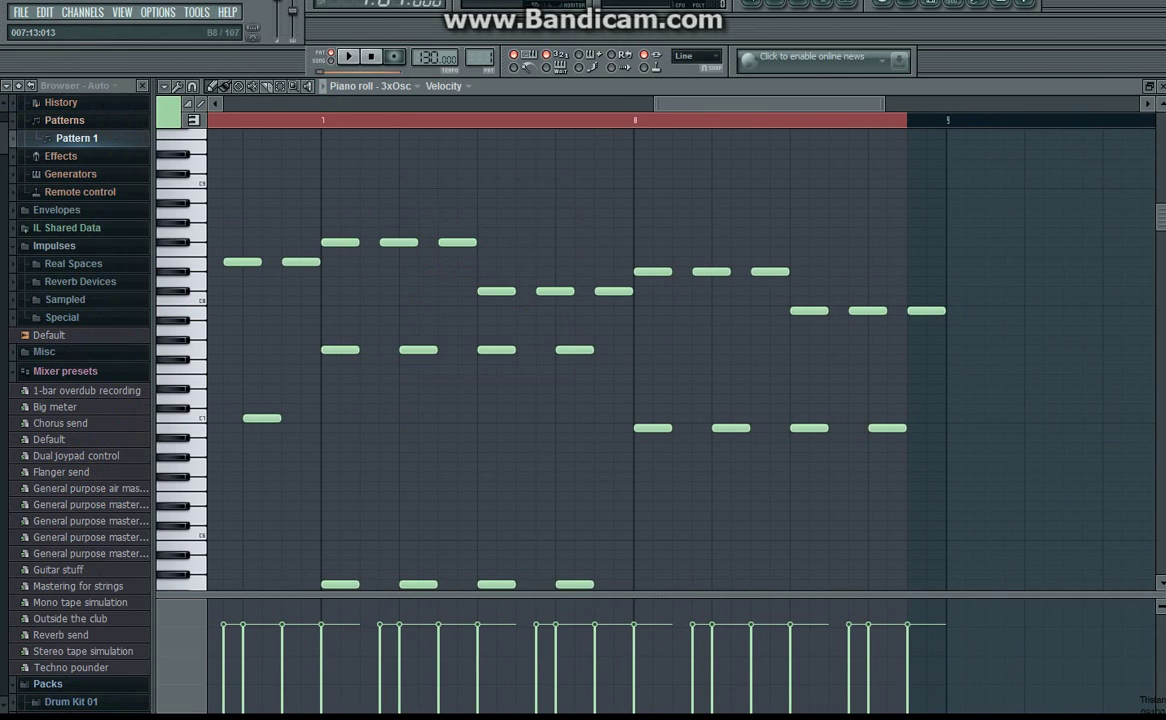
{"action": "left_click", "coordinate": [350, 233]}
{"action": "left_click", "coordinate": [350, 233]}
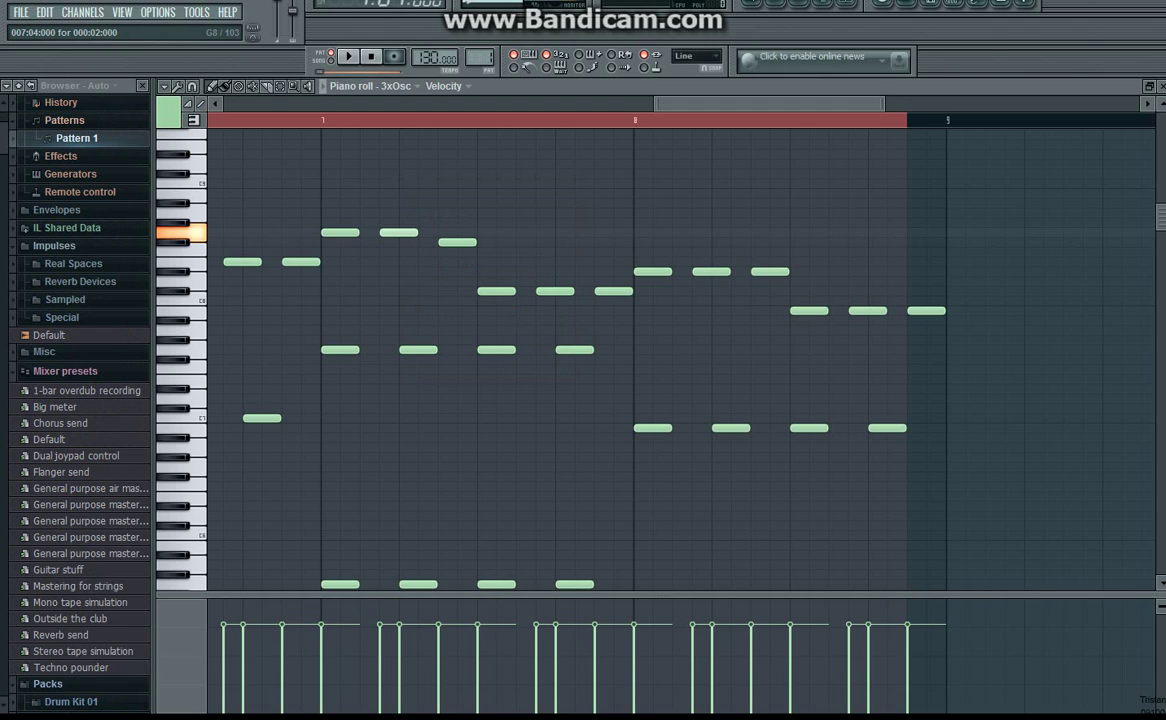
{"action": "left_click_drag", "start_coordinate": [457, 242], "coordinate": [457, 232]}
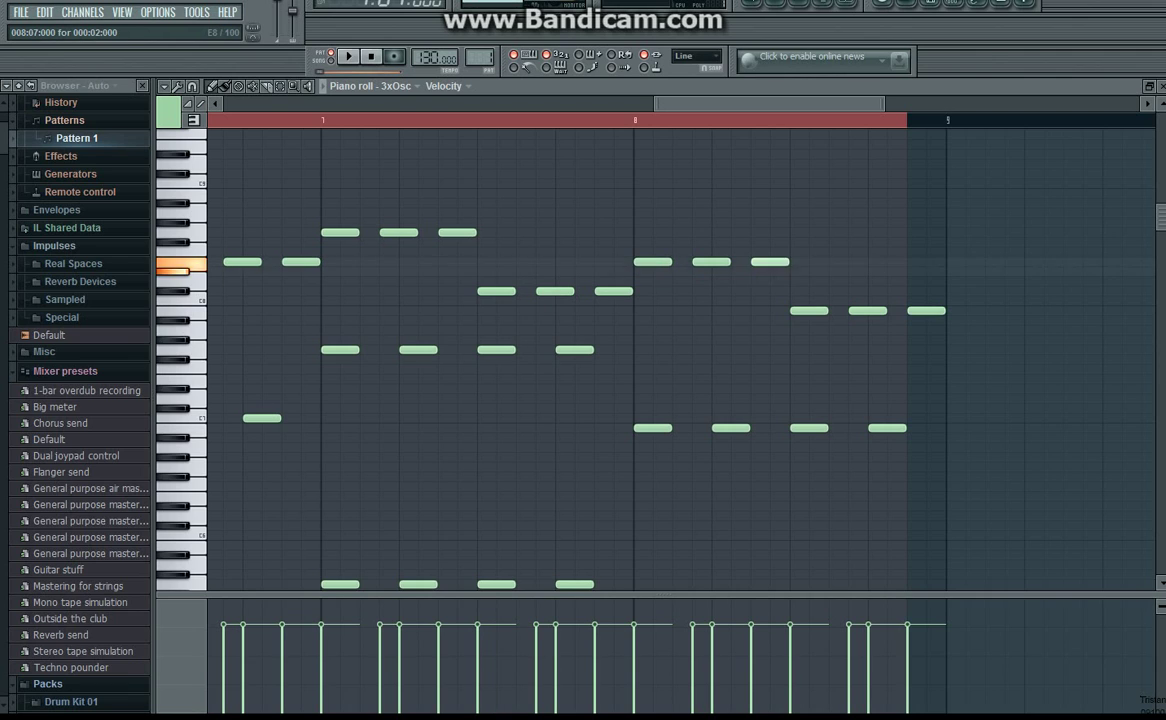
{"action": "left_click", "coordinate": [815, 301]}
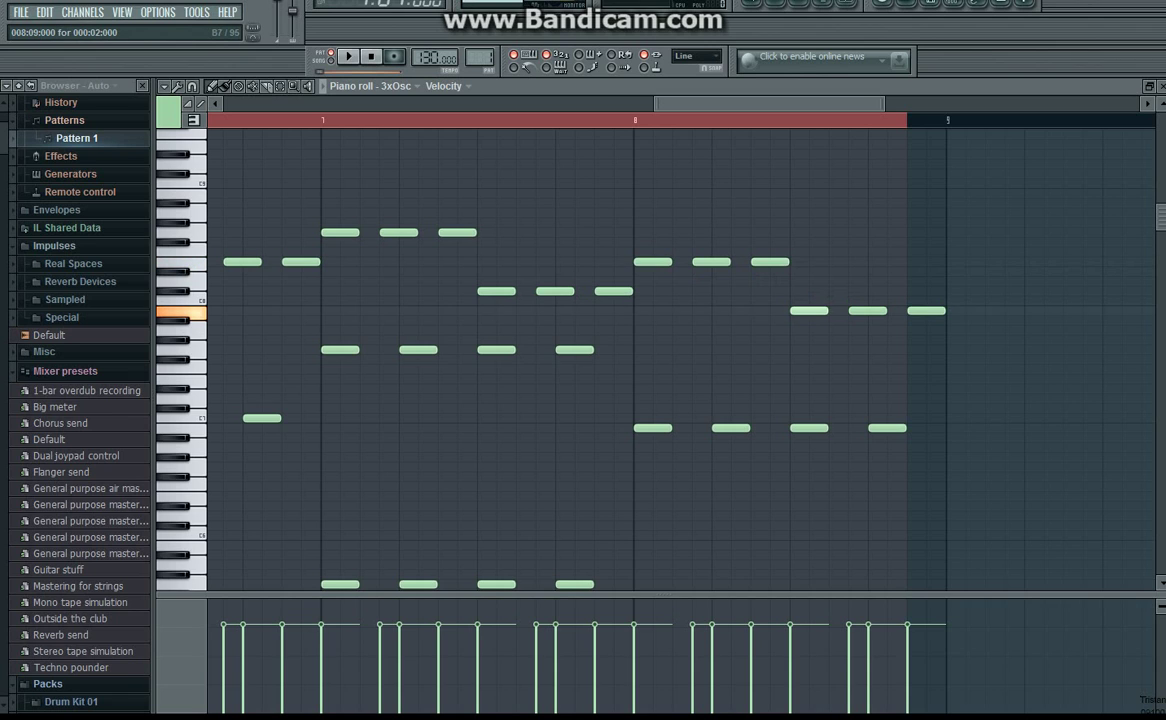
{"action": "double_click", "coordinate": [815, 311]}
{"action": "left_click", "coordinate": [993, 254]}
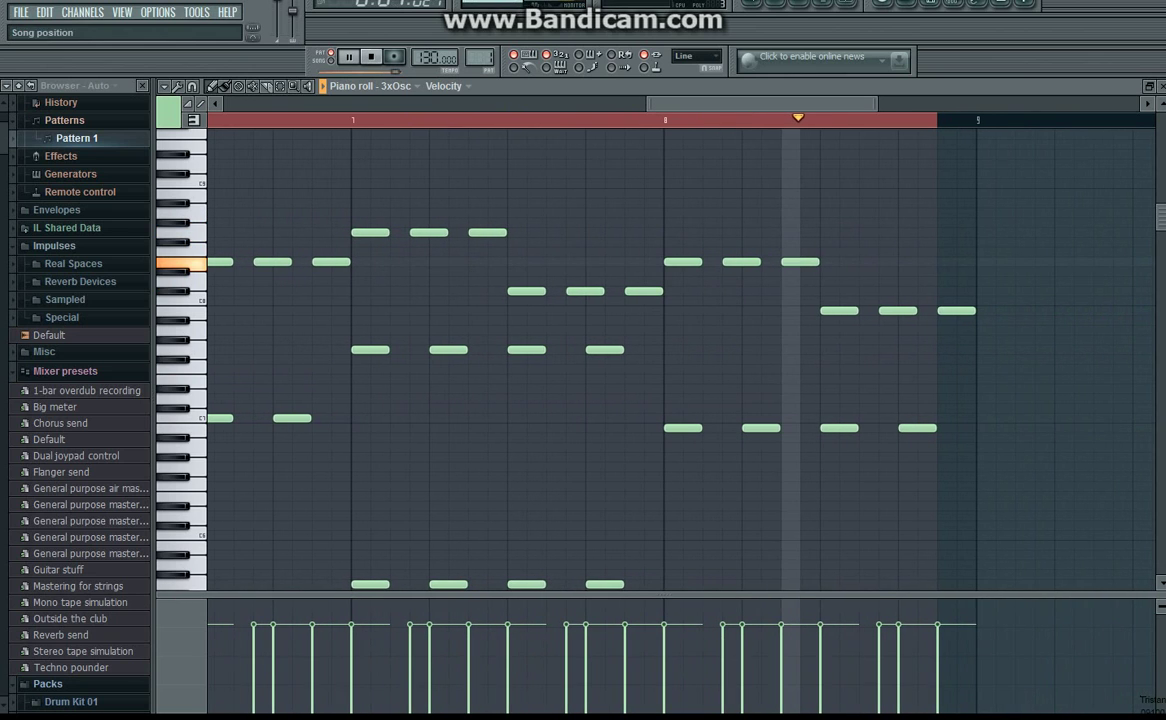
{"action": "key", "text": "space"}
- Raise bar 7's last three high notes to D8 and bar 8's step 12 note to C8, playing back from bar 7 step 15
{"action": "double_click", "coordinate": [540, 291]}
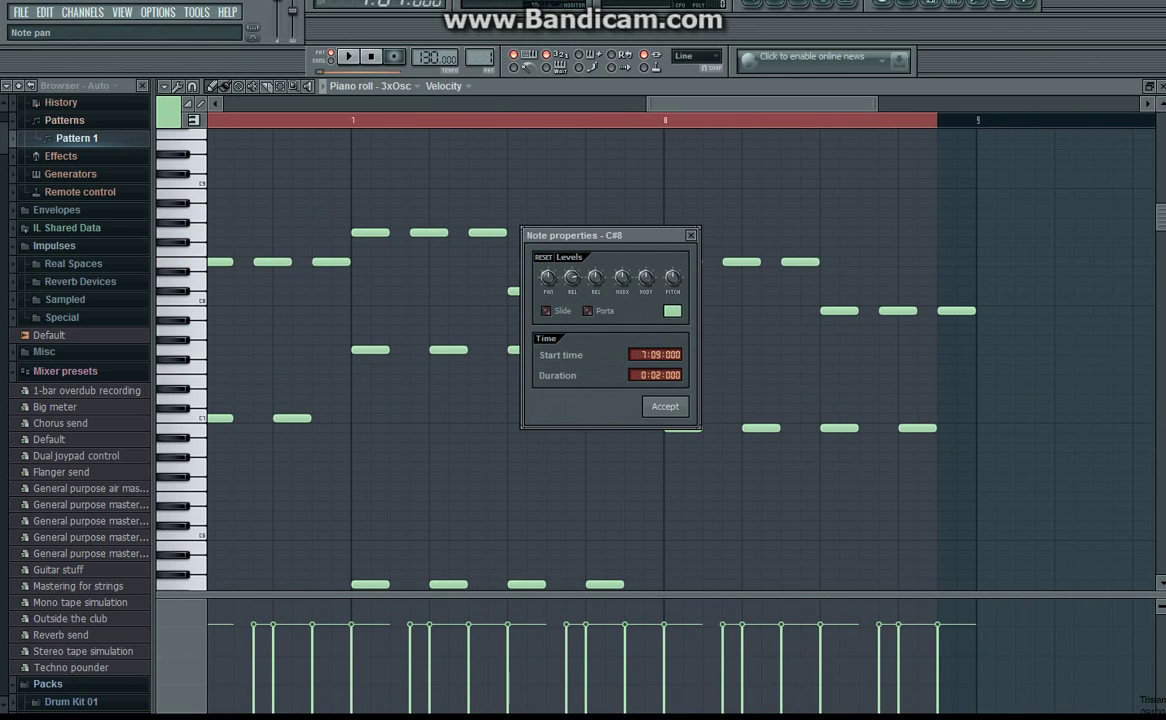
{"action": "key", "text": "Return"}
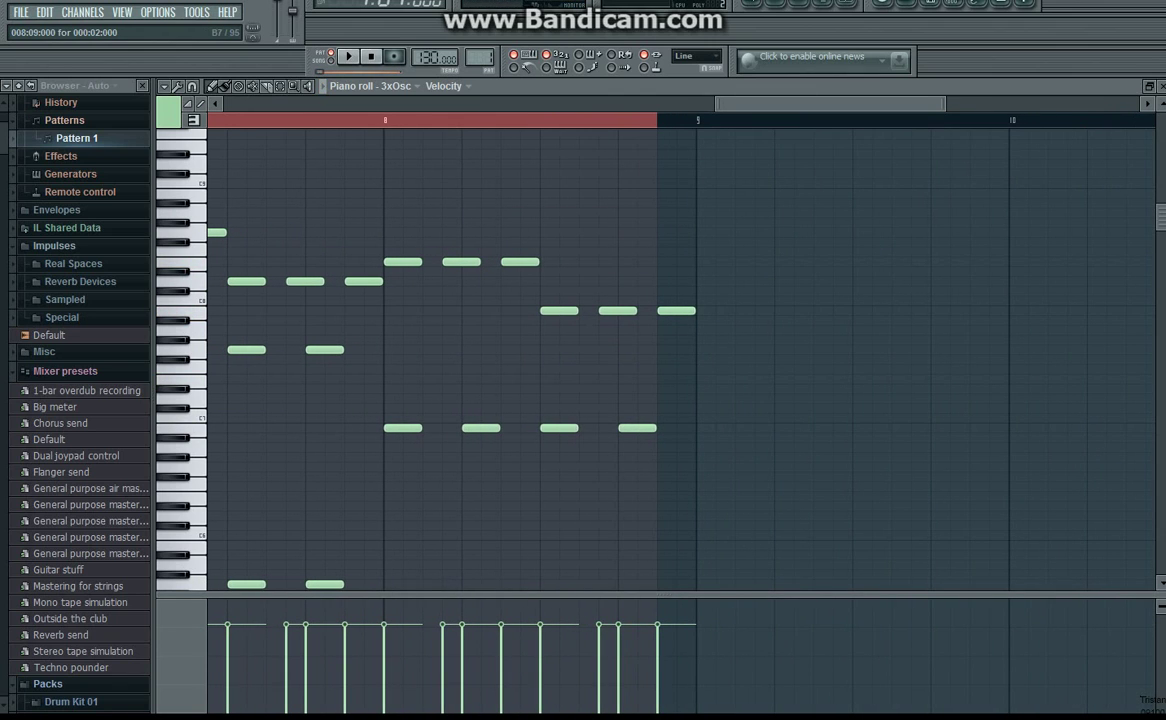
{"action": "double_click", "coordinate": [559, 310]}
{"action": "left_click", "coordinate": [743, 256]}
{"action": "left_click_drag", "start_coordinate": [323, 120], "coordinate": [350, 120]}
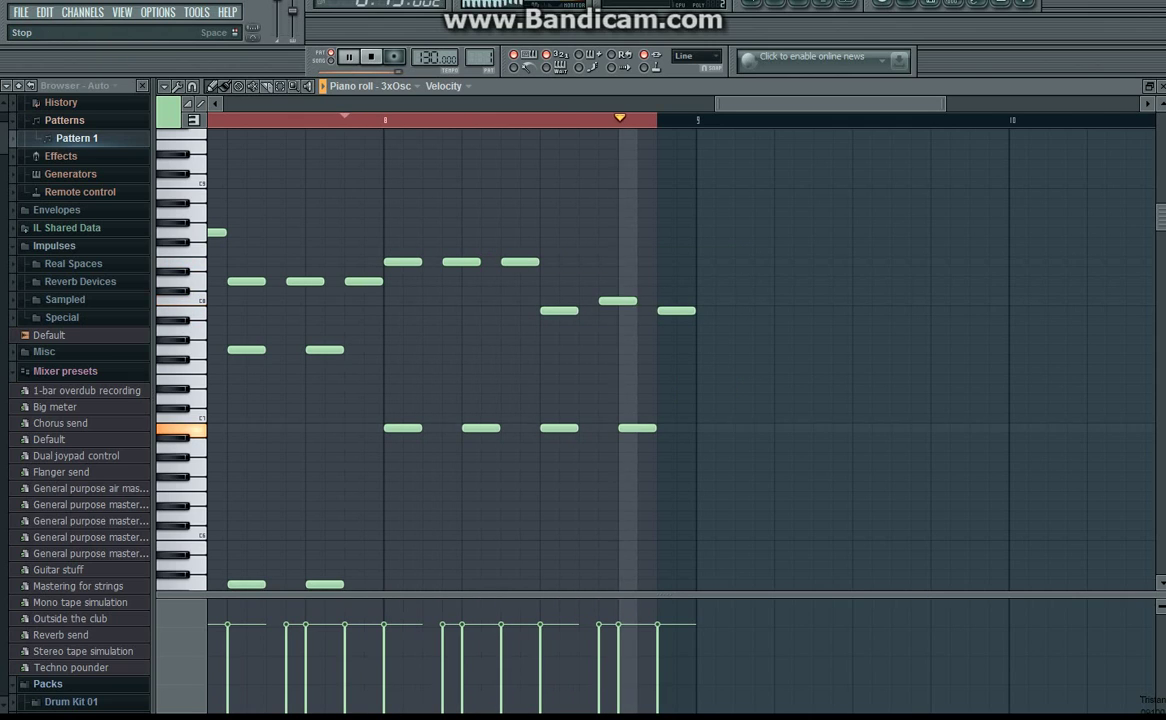
{"action": "left_click", "coordinate": [371, 56]}
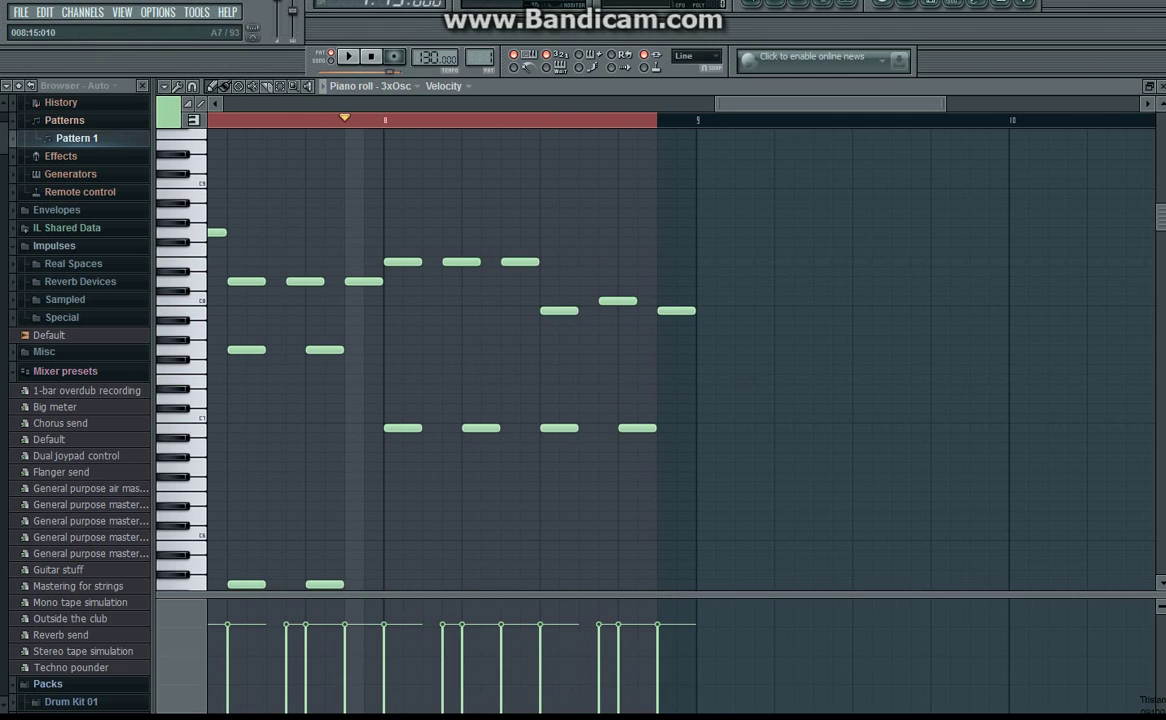
- Select all notes and play the pattern back, following it through bars 4 to 8
{"action": "key", "text": "ctrl+a"}
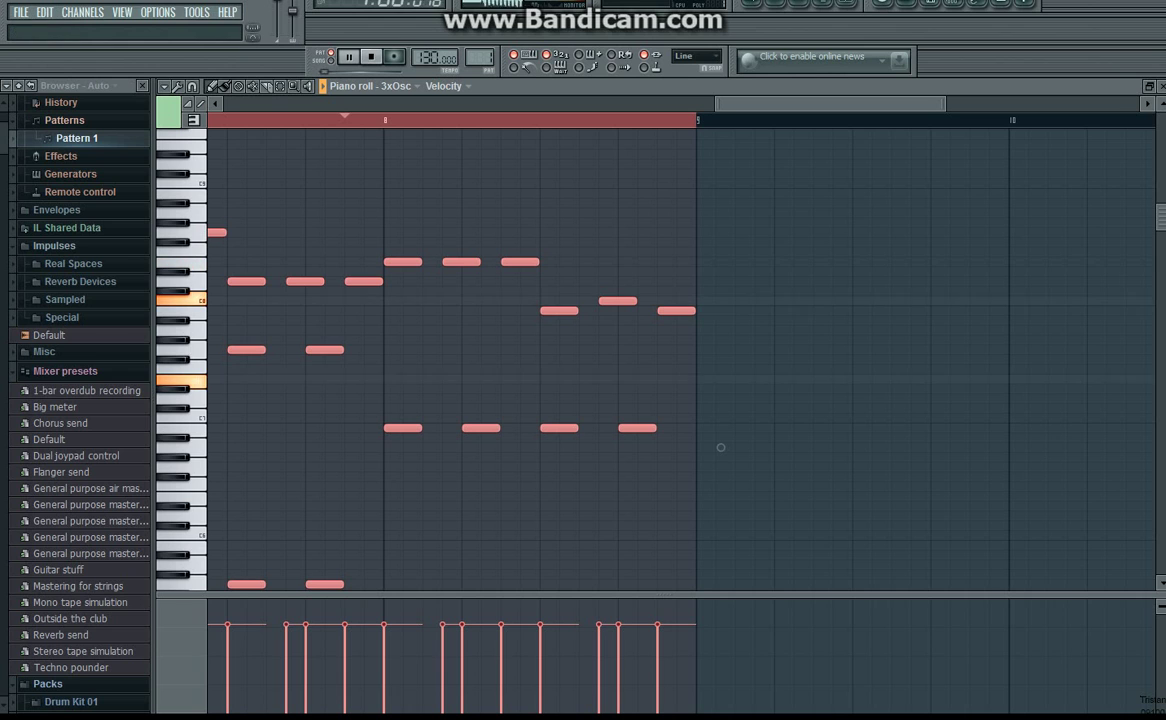
{"action": "scroll", "coordinate": [721, 448], "scroll_direction": "left", "scroll_amount": 12}
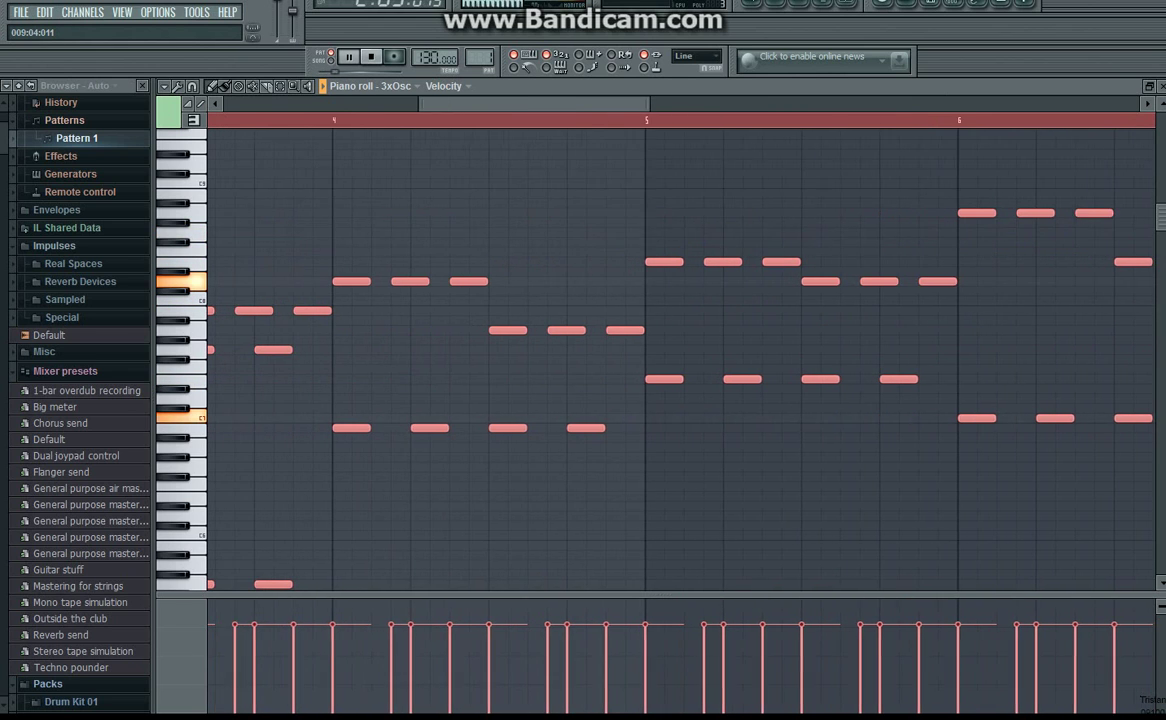
{"action": "scroll", "coordinate": [721, 448], "scroll_direction": "right", "scroll_amount": 5}
{"action": "scroll", "coordinate": [721, 448], "scroll_direction": "left", "scroll_amount": 2}
{"action": "scroll", "coordinate": [721, 448], "scroll_direction": "right", "scroll_amount": 2}
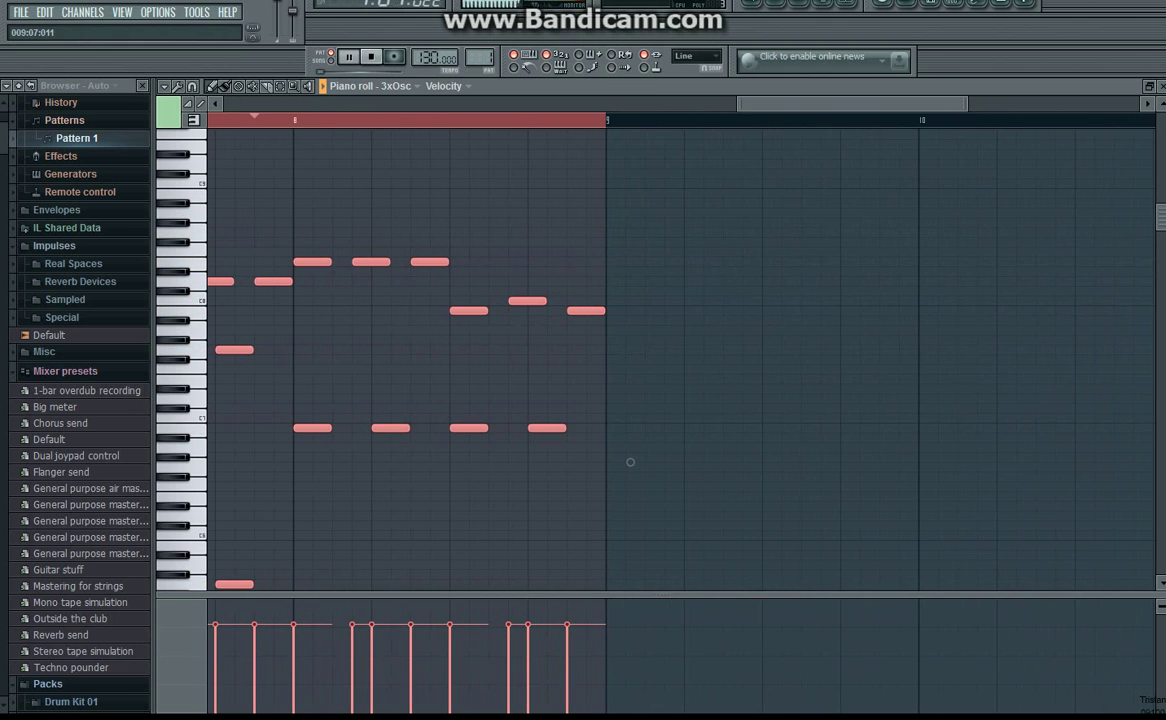
{"action": "key", "text": "space"}
{"action": "scroll", "coordinate": [700, 450], "scroll_direction": "left", "scroll_amount": 2}
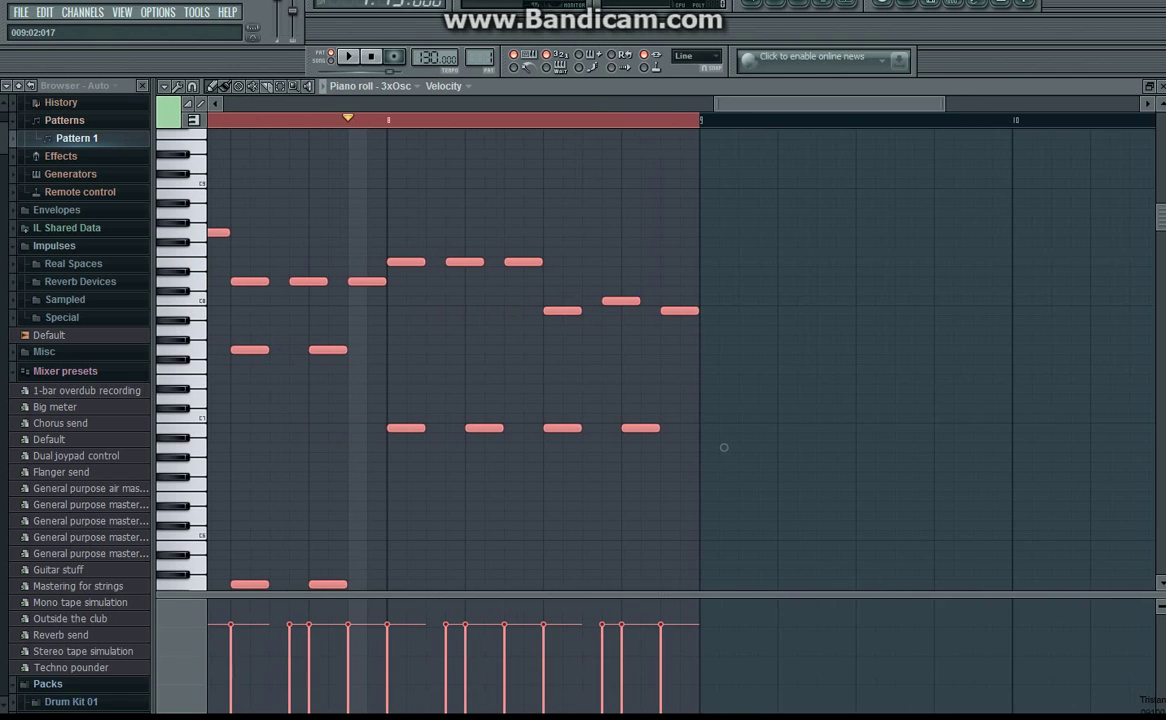
- Try transposing all selected notes up a semitone
{"action": "key", "text": "shift+Up"}
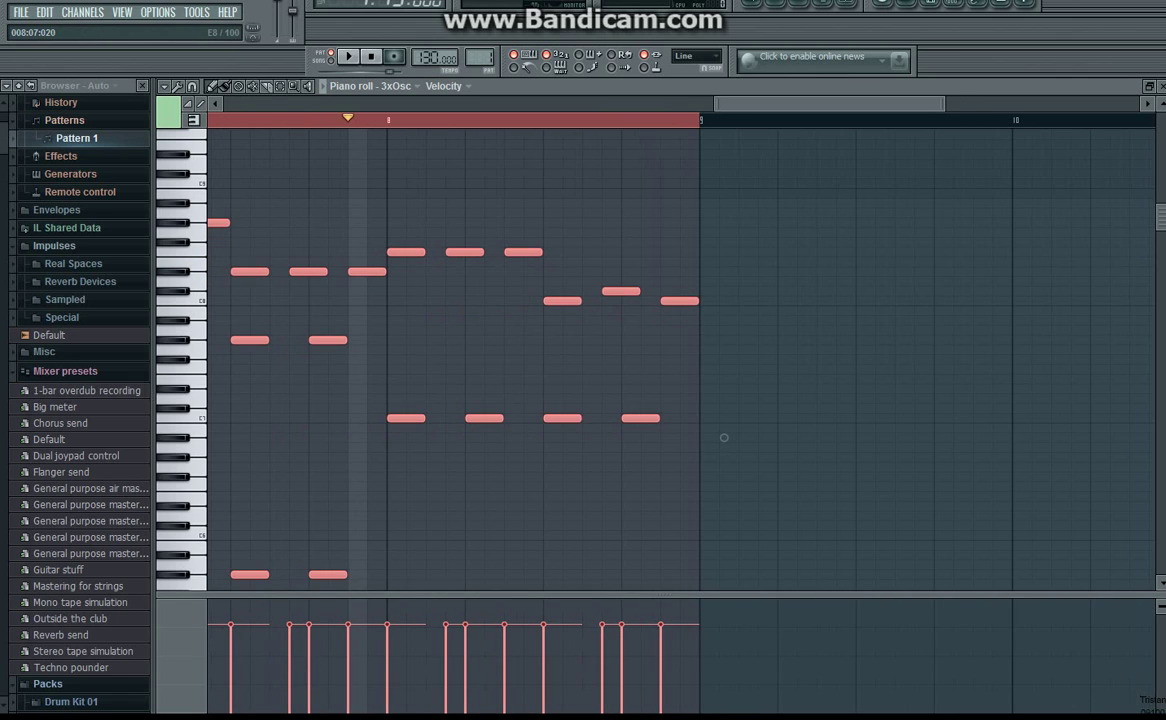
{"action": "key", "text": "shift+Down"}
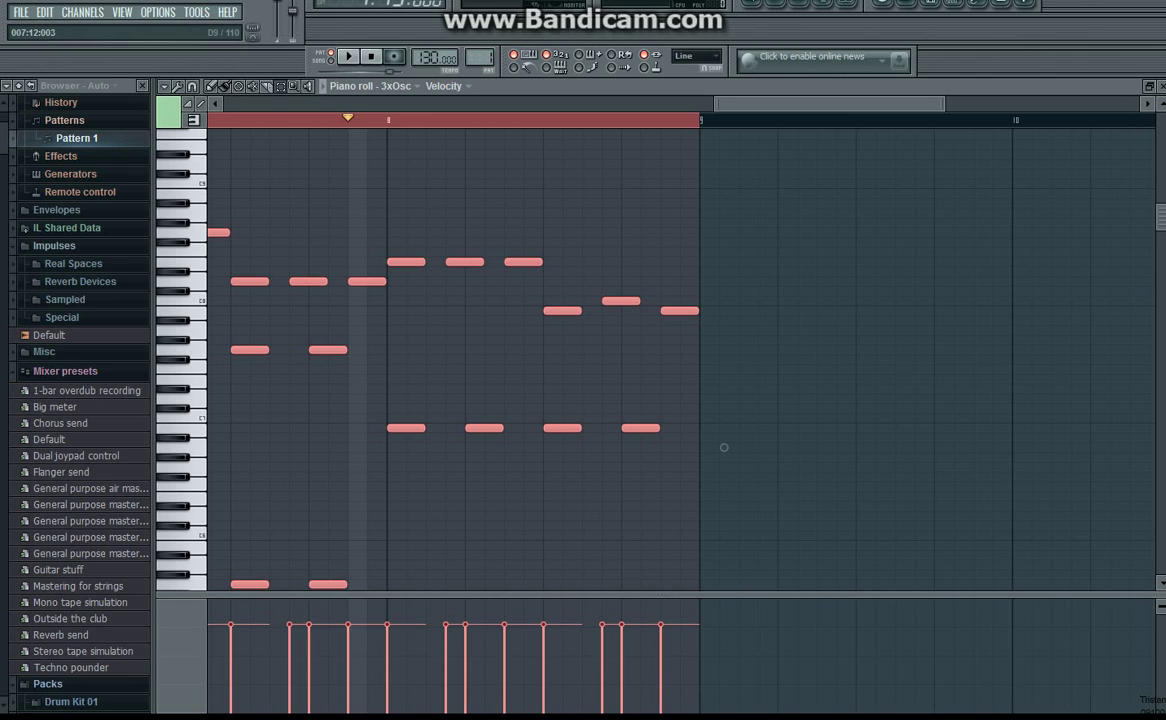
- Deselect all and raise by a semitone the high notes at steps 7 and 15 of bars 5 to 7 and step 7 of bar 8
{"action": "key", "text": "ctrl+d"}
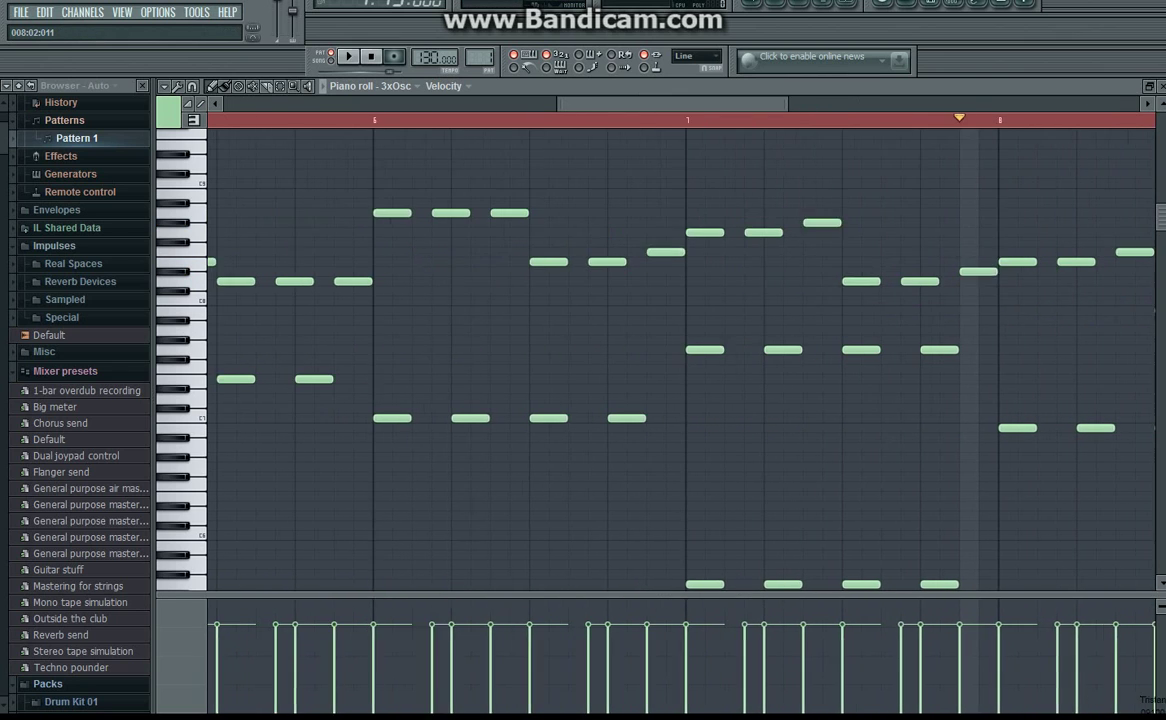
{"action": "left_click_drag", "start_coordinate": [569, 212], "coordinate": [569, 203]}
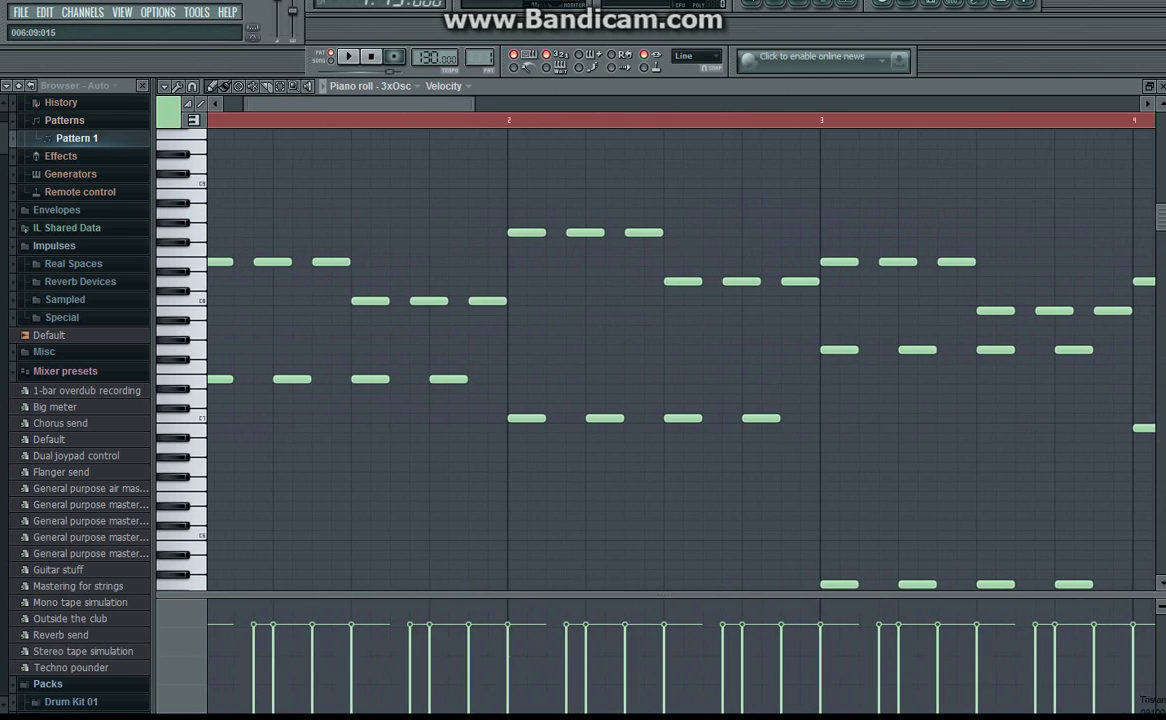
{"action": "left_click_drag", "start_coordinate": [428, 281], "coordinate": [428, 272]}
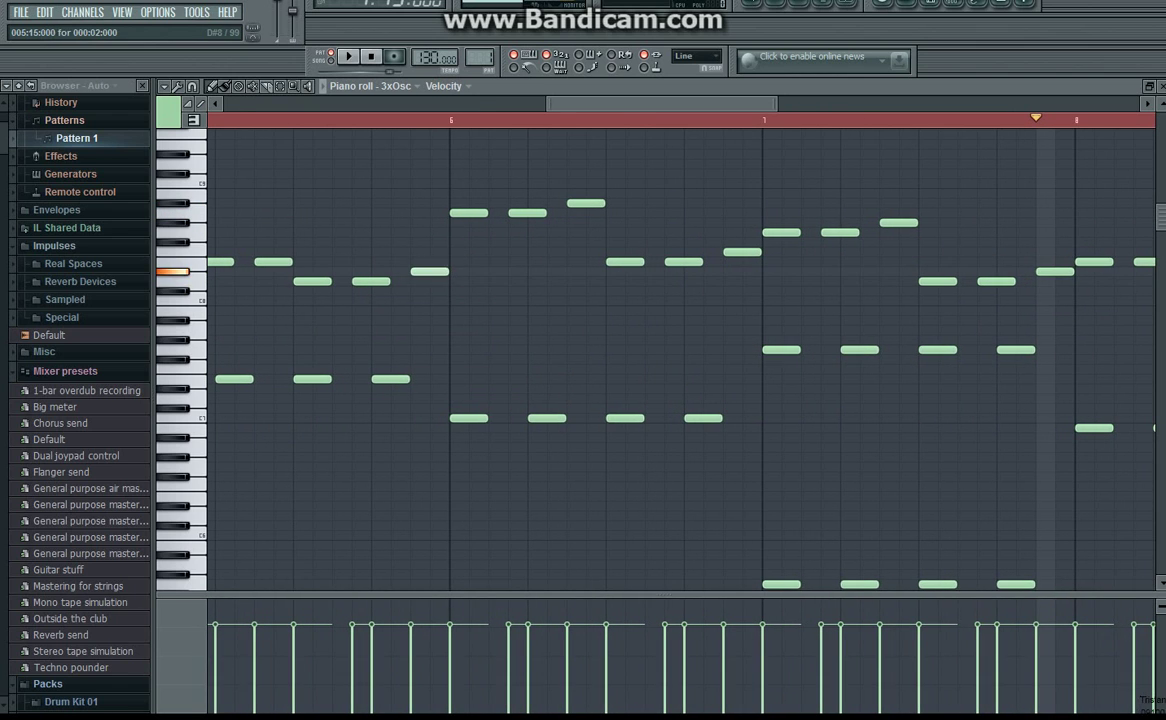
{"action": "scroll", "coordinate": [680, 350], "scroll_direction": "left", "scroll_amount": 4}
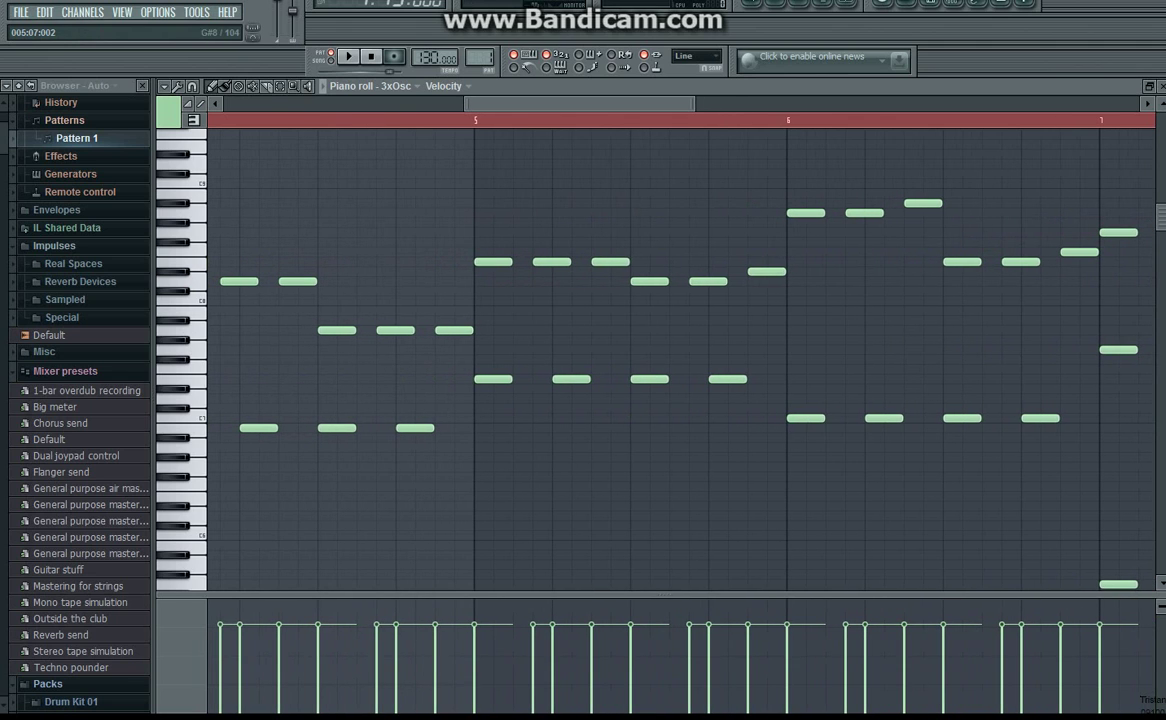
{"action": "left_click_drag", "start_coordinate": [610, 262], "coordinate": [610, 242]}
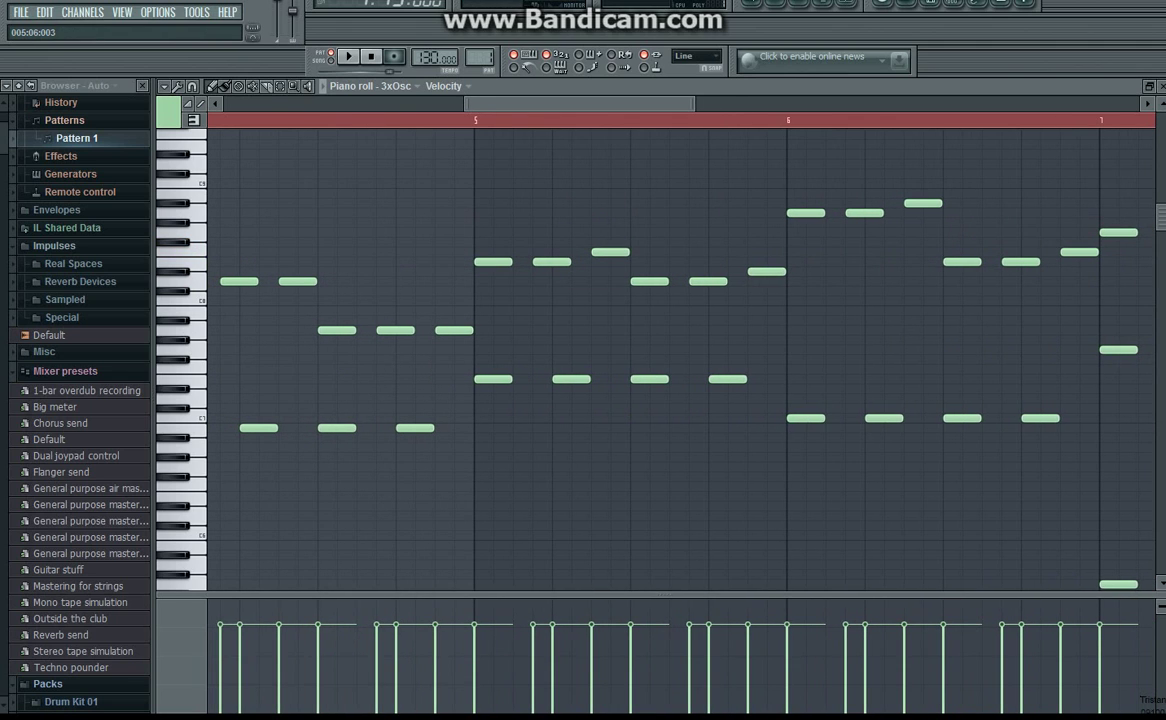
{"action": "scroll", "coordinate": [680, 350], "scroll_direction": "left", "scroll_amount": 3}
{"action": "key", "text": "space"}
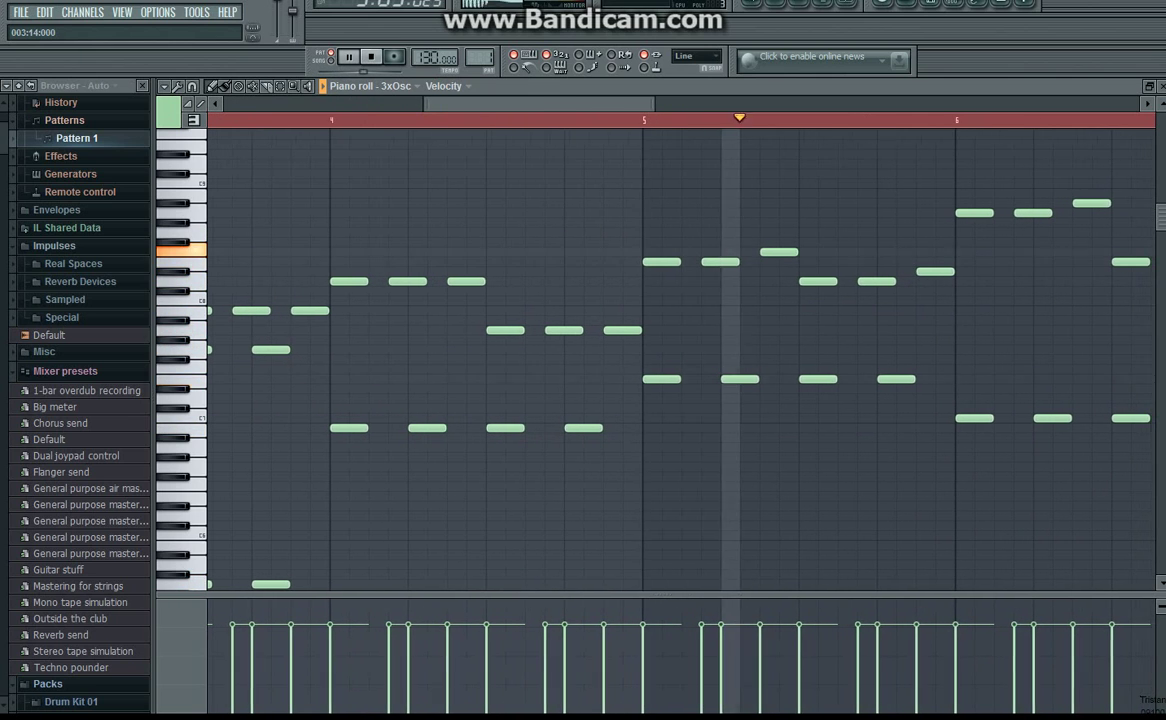
{"action": "key", "text": "space"}
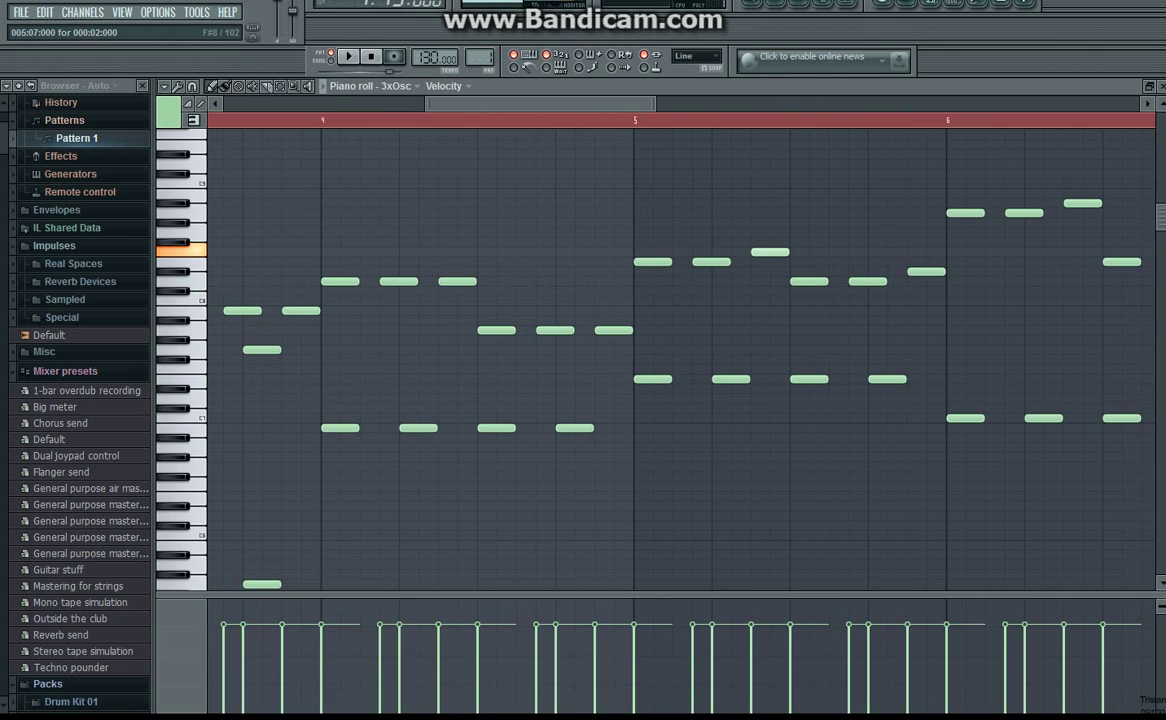
- Raise bar 5's high notes at steps 7 and 15 to G8 and E8, bar 6's step 7 to B8 and bar 7's to A8
{"action": "left_click_drag", "start_coordinate": [770, 242], "coordinate": [770, 232]}
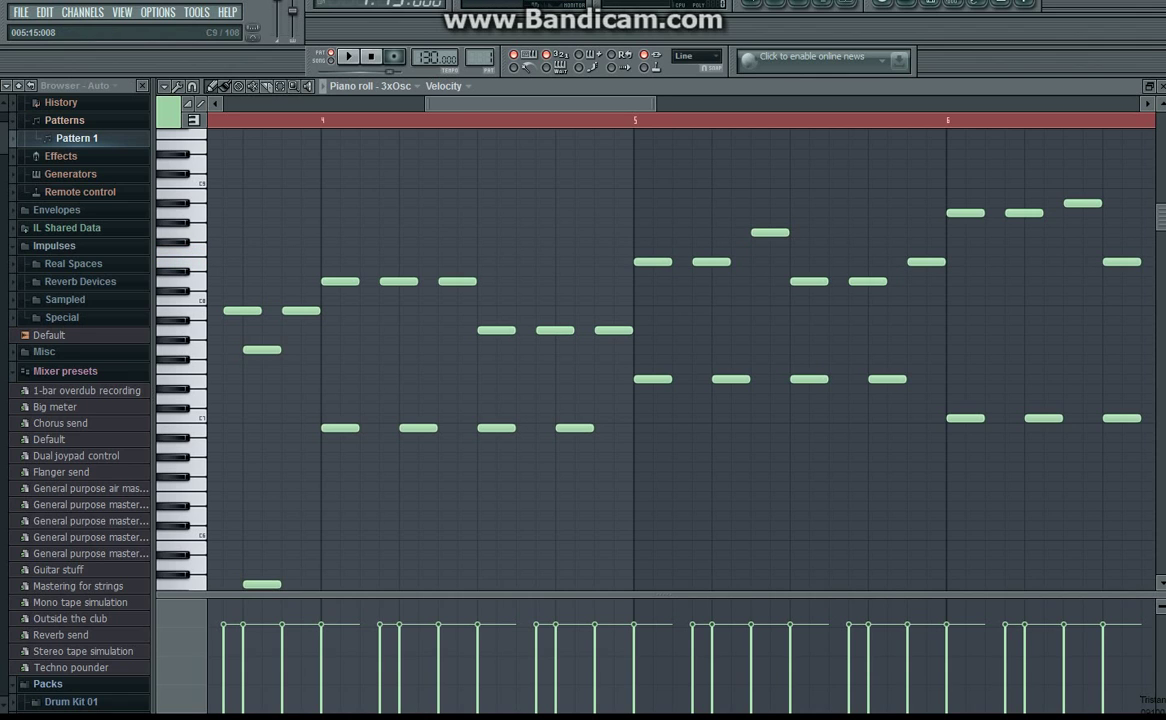
{"action": "scroll", "coordinate": [680, 350], "scroll_direction": "right", "scroll_amount": 3}
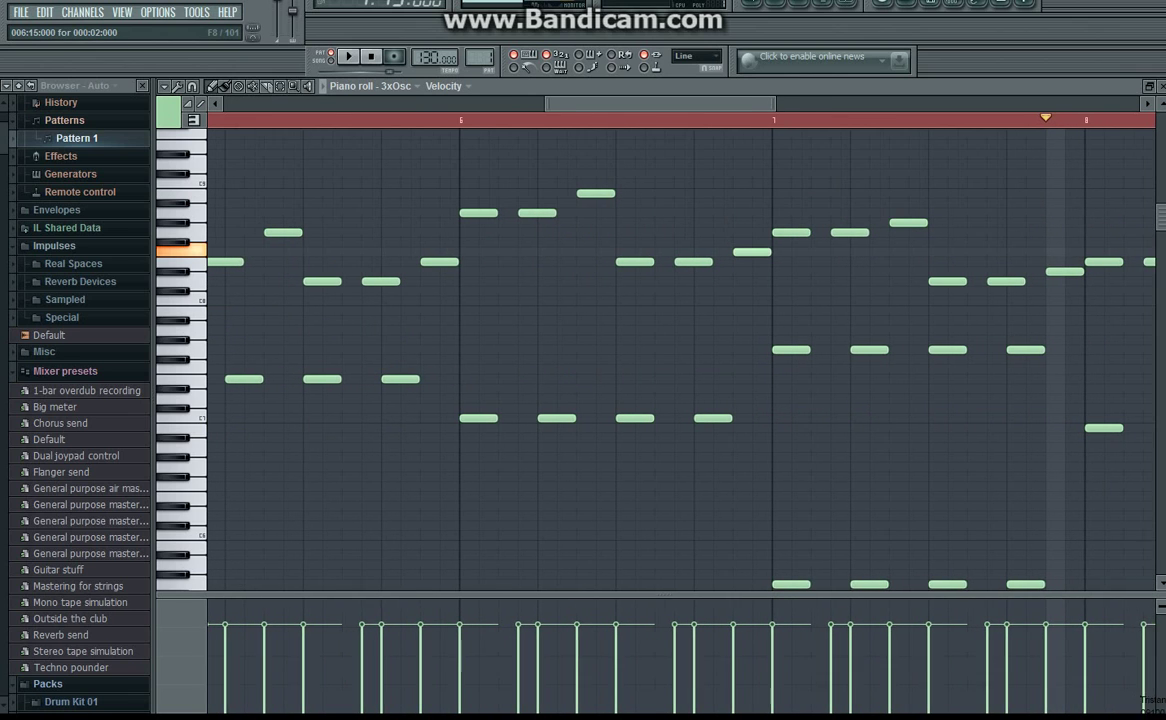
{"action": "left_click_drag", "start_coordinate": [767, 241], "coordinate": [767, 251]}
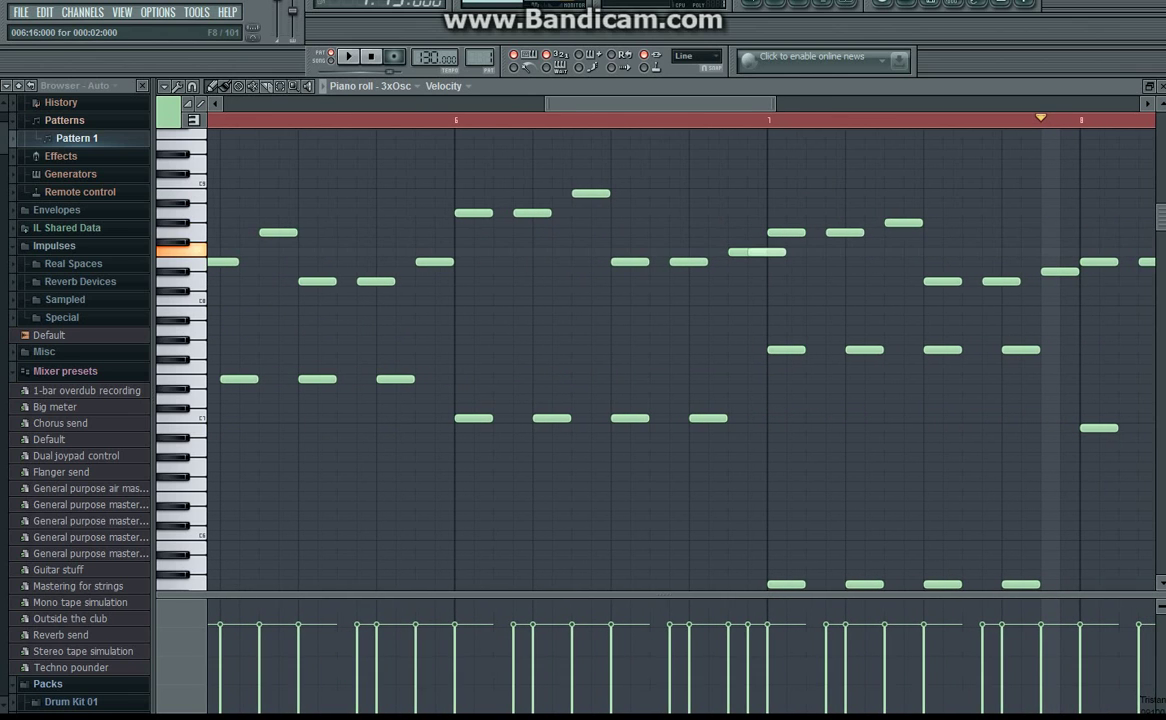
{"action": "double_click", "coordinate": [748, 252]}
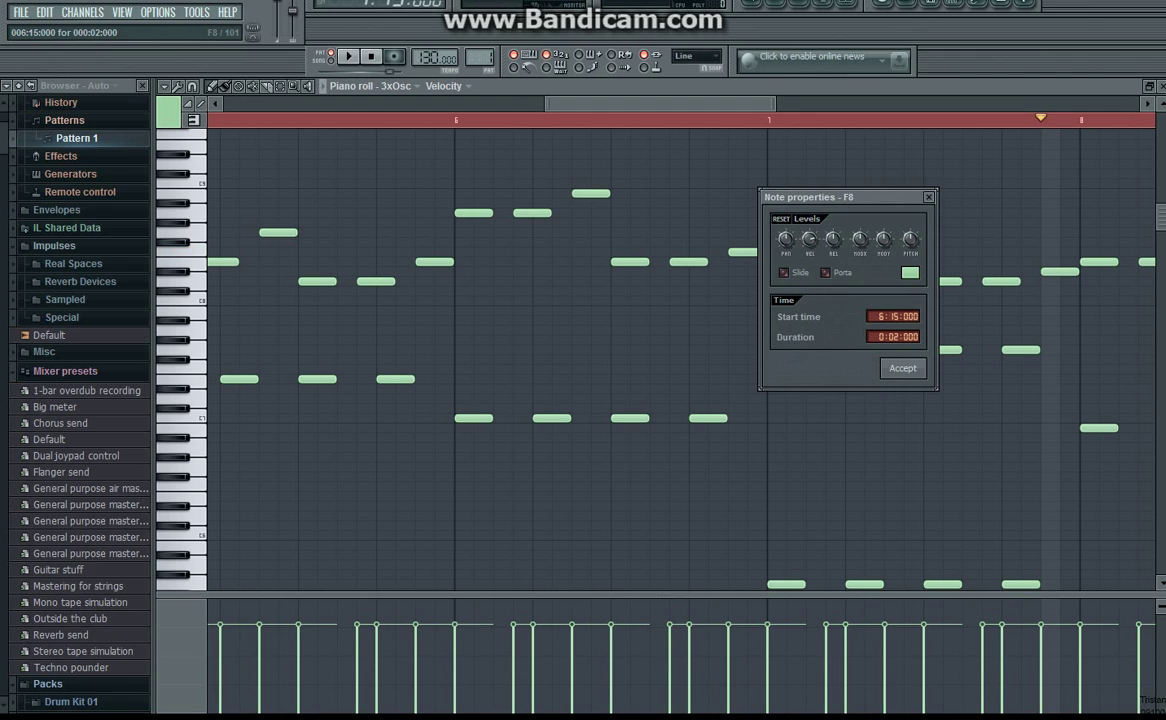
{"action": "left_click", "coordinate": [928, 197]}
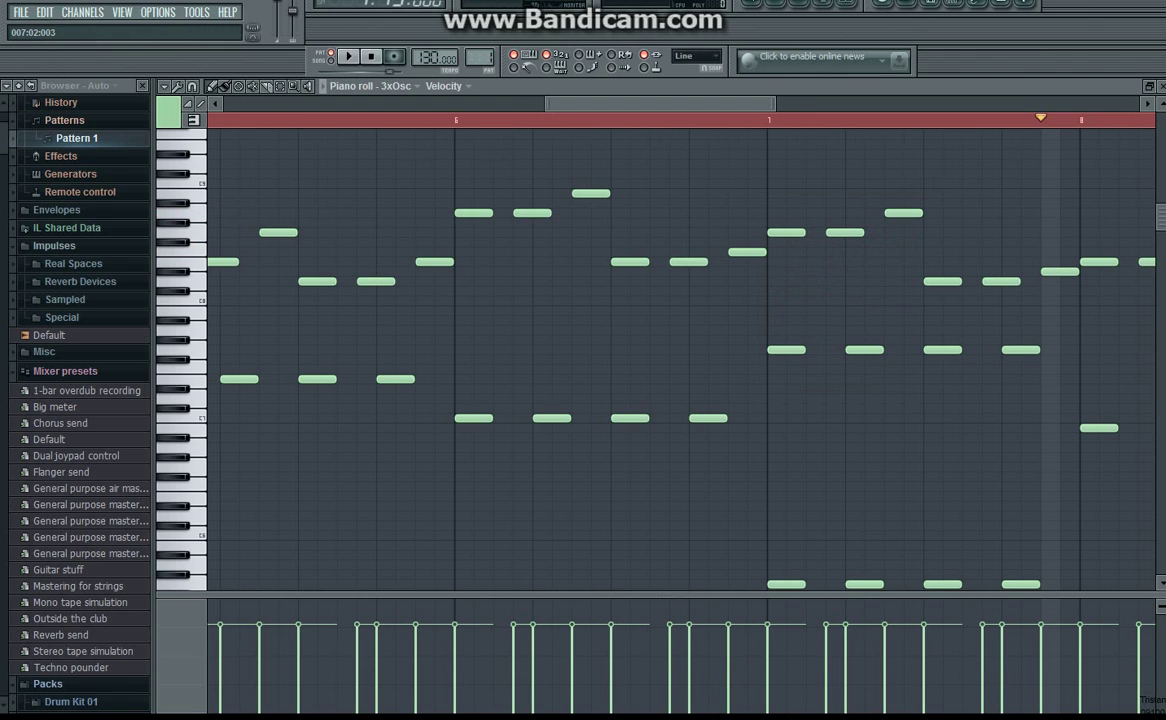
- Raise bar 7's high note at step 15 to E8 and play the revised pattern back
{"action": "scroll", "coordinate": [788, 262], "scroll_direction": "right", "scroll_amount": 5}
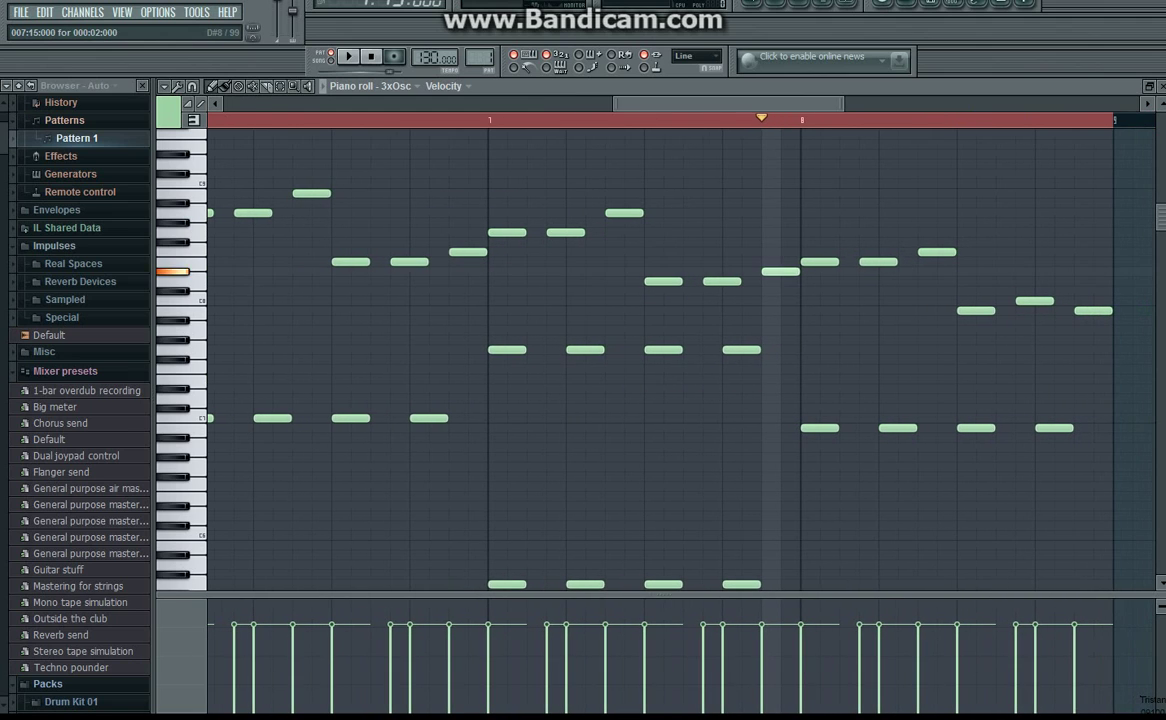
{"action": "double_click", "coordinate": [780, 271]}
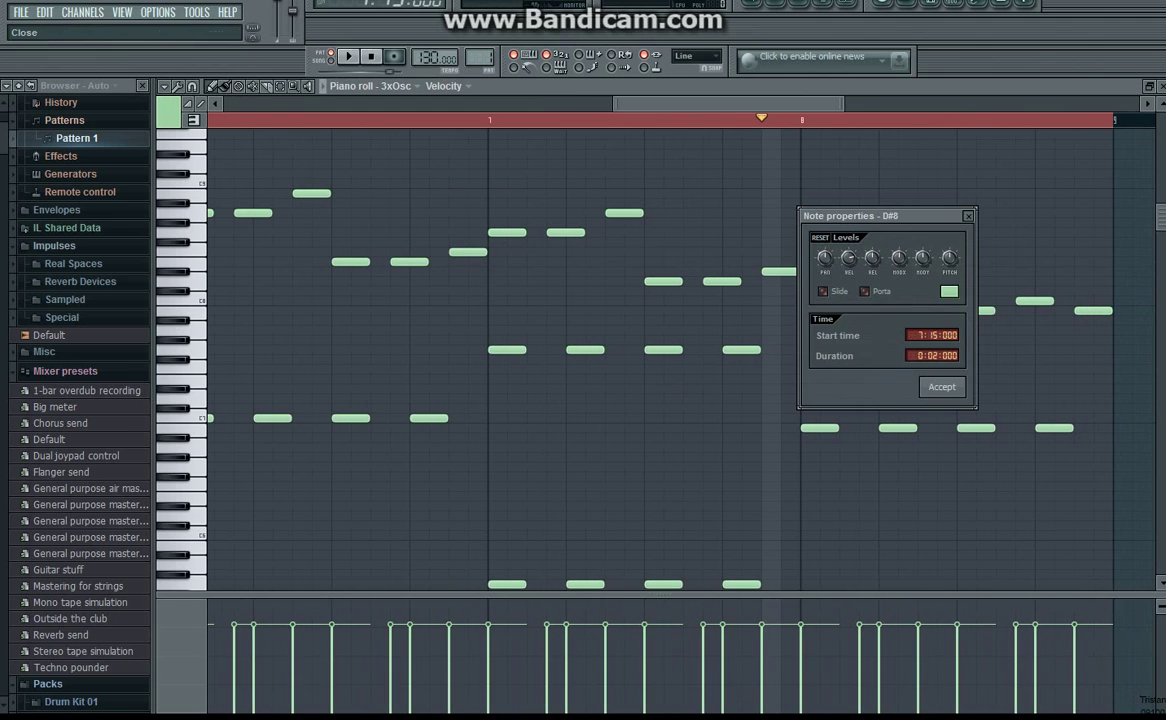
{"action": "left_click", "coordinate": [968, 216]}
{"action": "right_click", "coordinate": [789, 262]}
{"action": "right_click", "coordinate": [789, 271]}
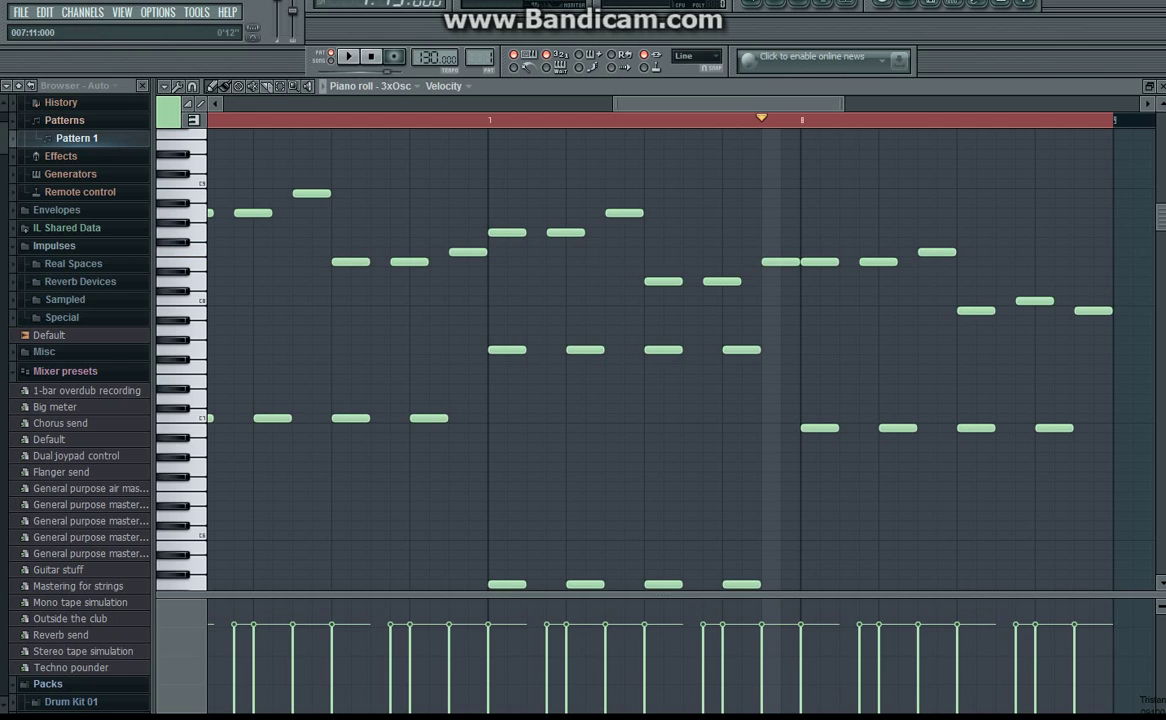
{"action": "key", "text": "space"}
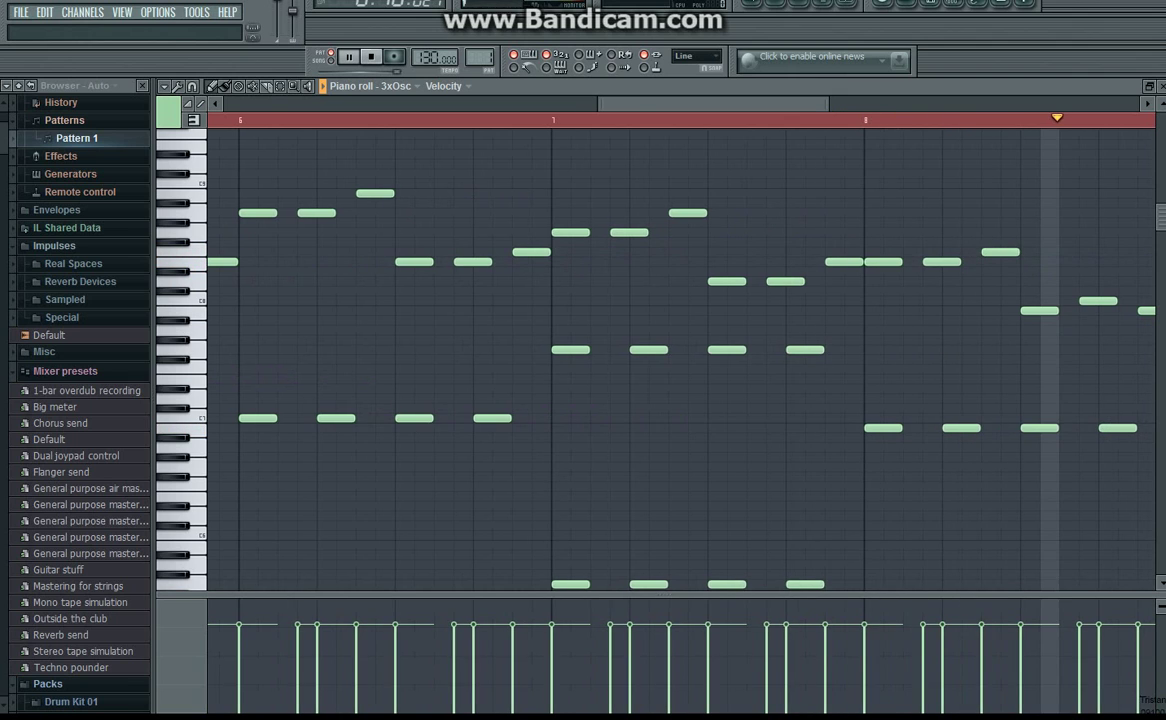
{"action": "key", "text": "space"}
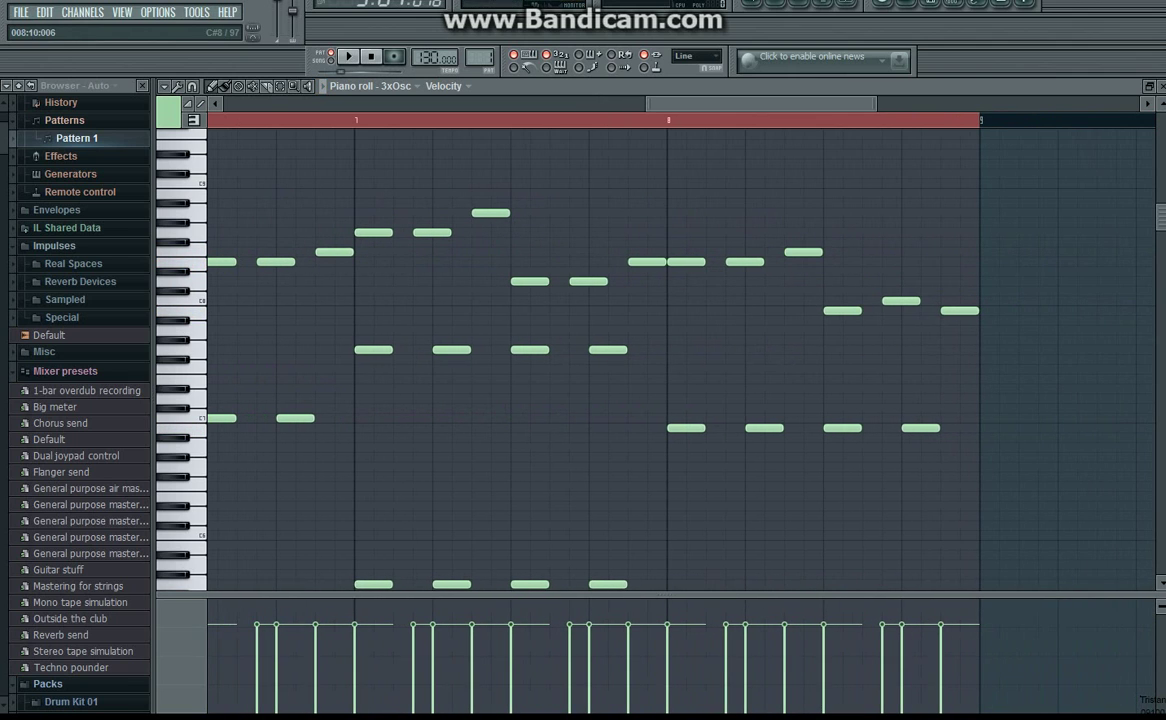